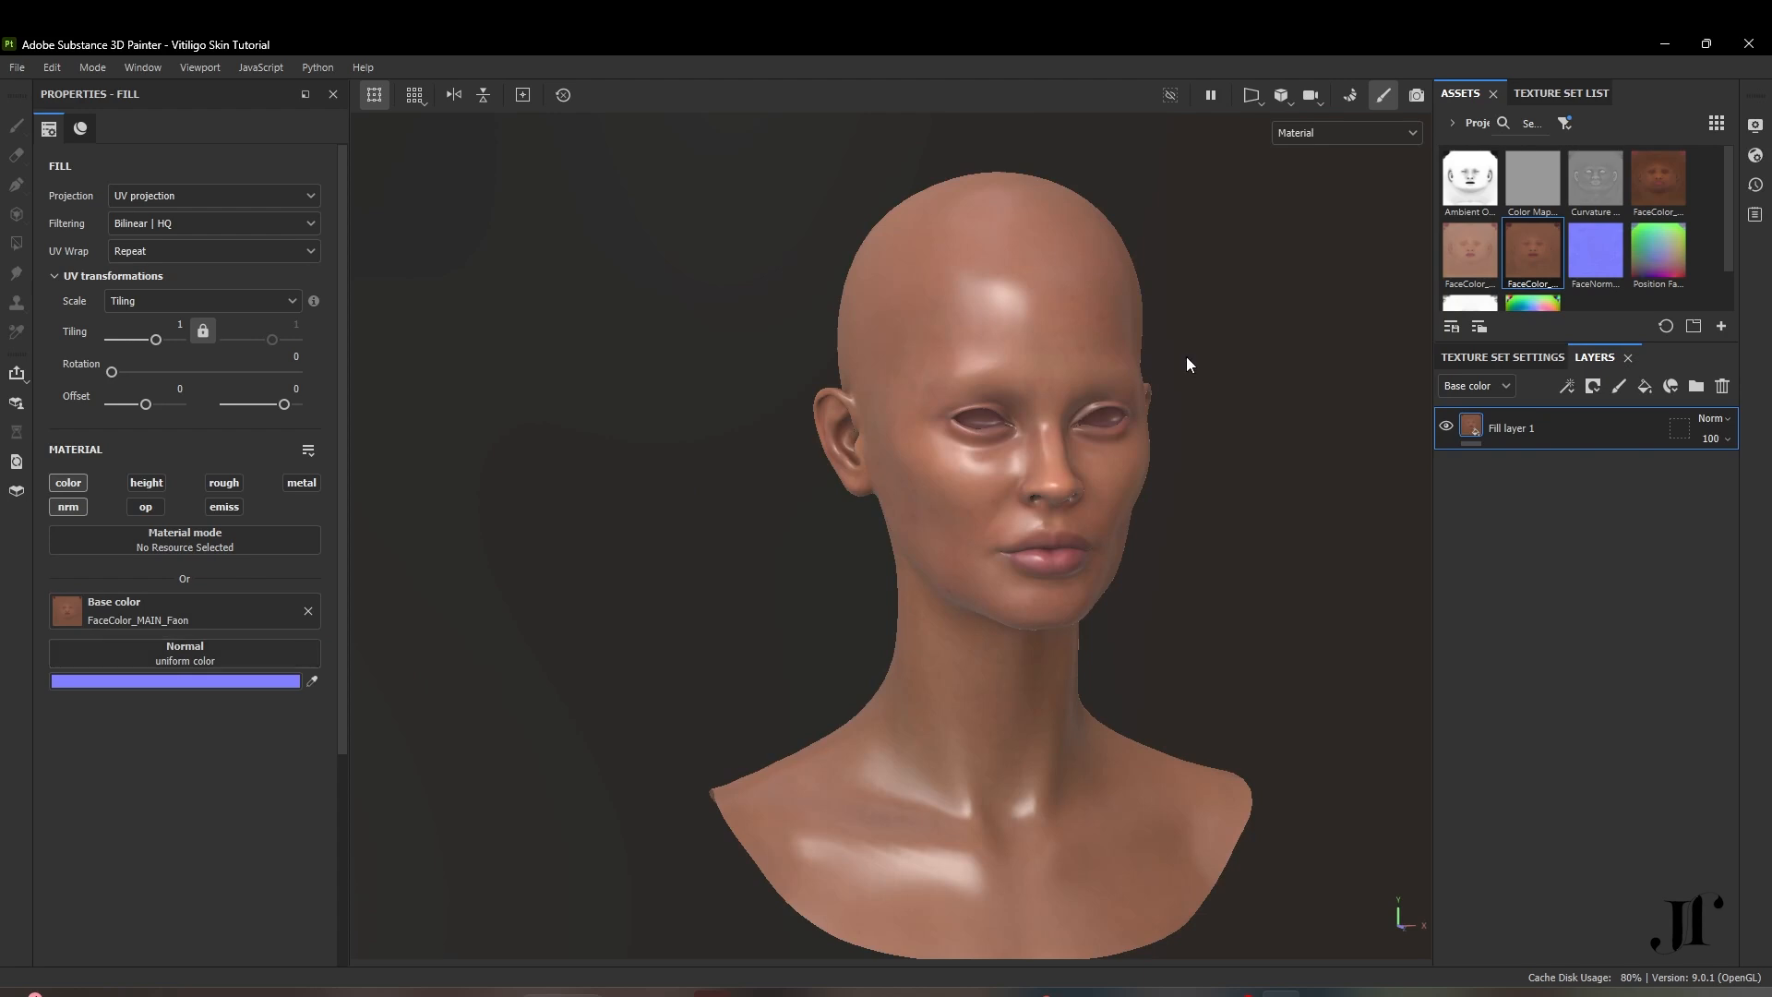
Assign the FaceNormal_MAIN map to the fill layer's normal channel and rename the layer Base
{"action": "left_click_drag", "start_coordinate": [1600, 247], "coordinate": [224, 642]}
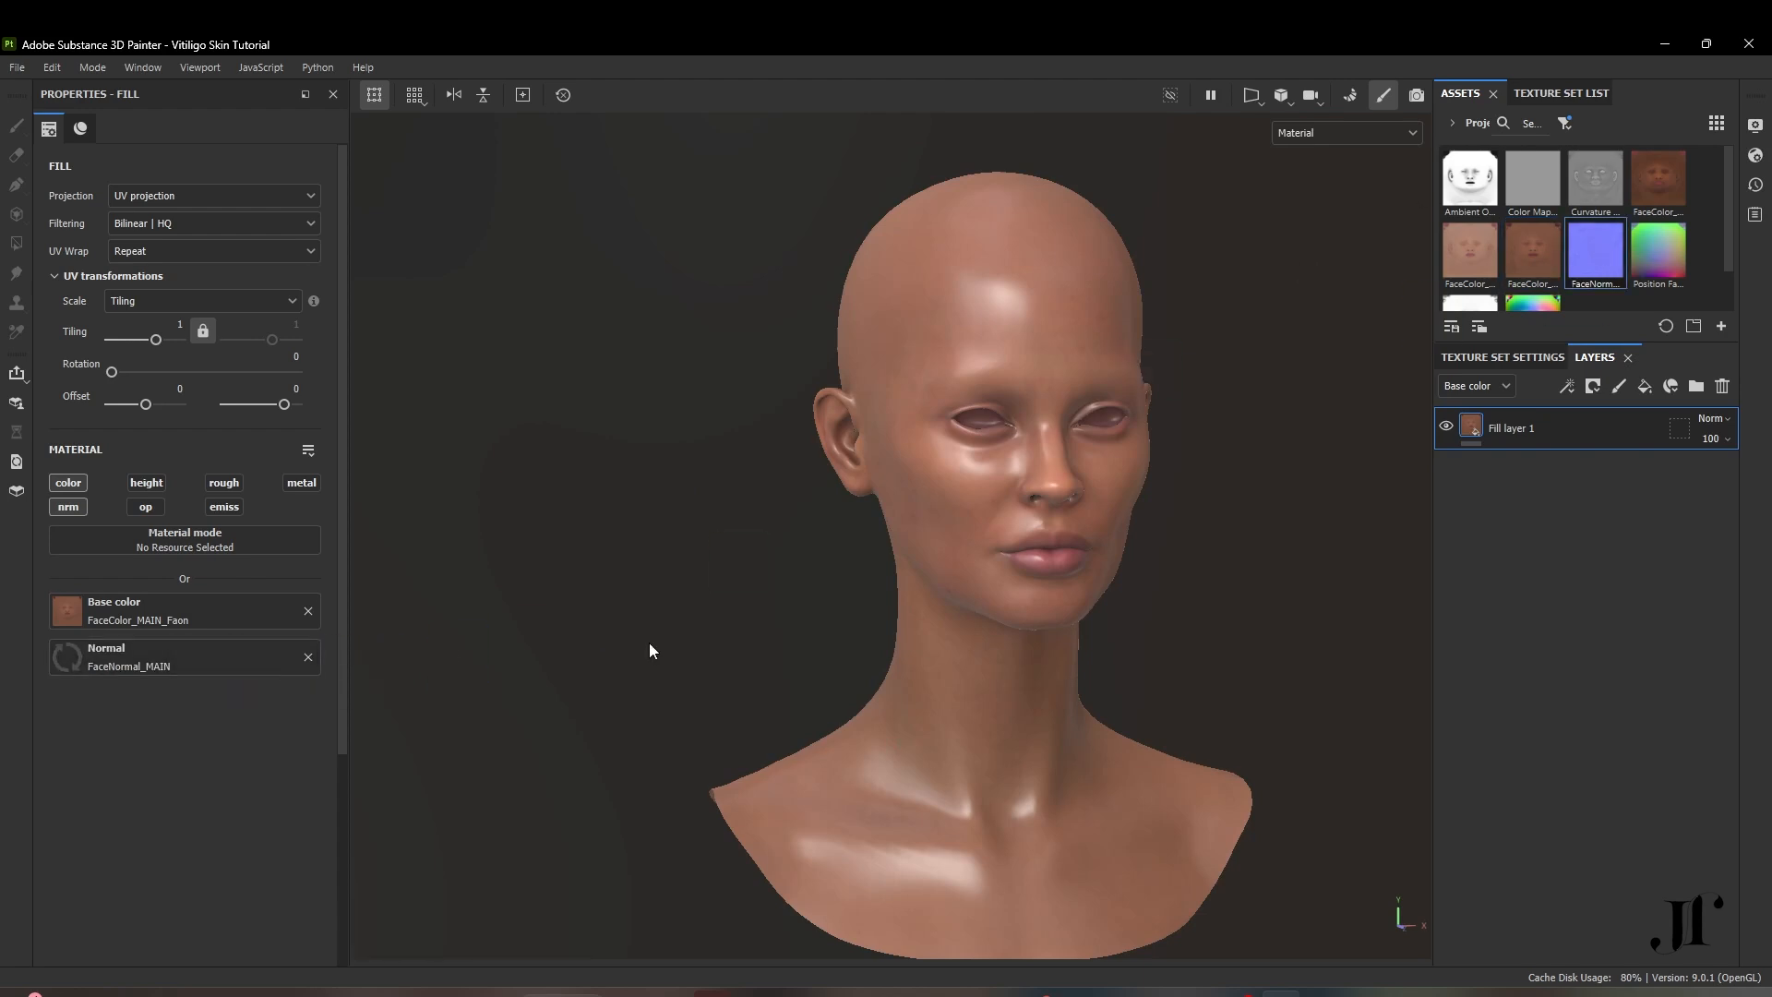
{"action": "scroll", "coordinate": [1088, 389], "scroll_direction": "up", "scroll_amount": 1}
{"action": "scroll", "coordinate": [1089, 382], "scroll_direction": "up", "scroll_amount": 2}
{"action": "scroll", "coordinate": [1068, 644], "scroll_direction": "up", "scroll_amount": 2}
{"action": "left_click_drag", "start_coordinate": [1068, 645], "coordinate": [987, 556], "text": "alt"}
{"action": "scroll", "coordinate": [983, 600], "scroll_direction": "down", "scroll_amount": 2}
{"action": "left_click_drag", "start_coordinate": [978, 657], "coordinate": [1204, 629], "text": "alt"}
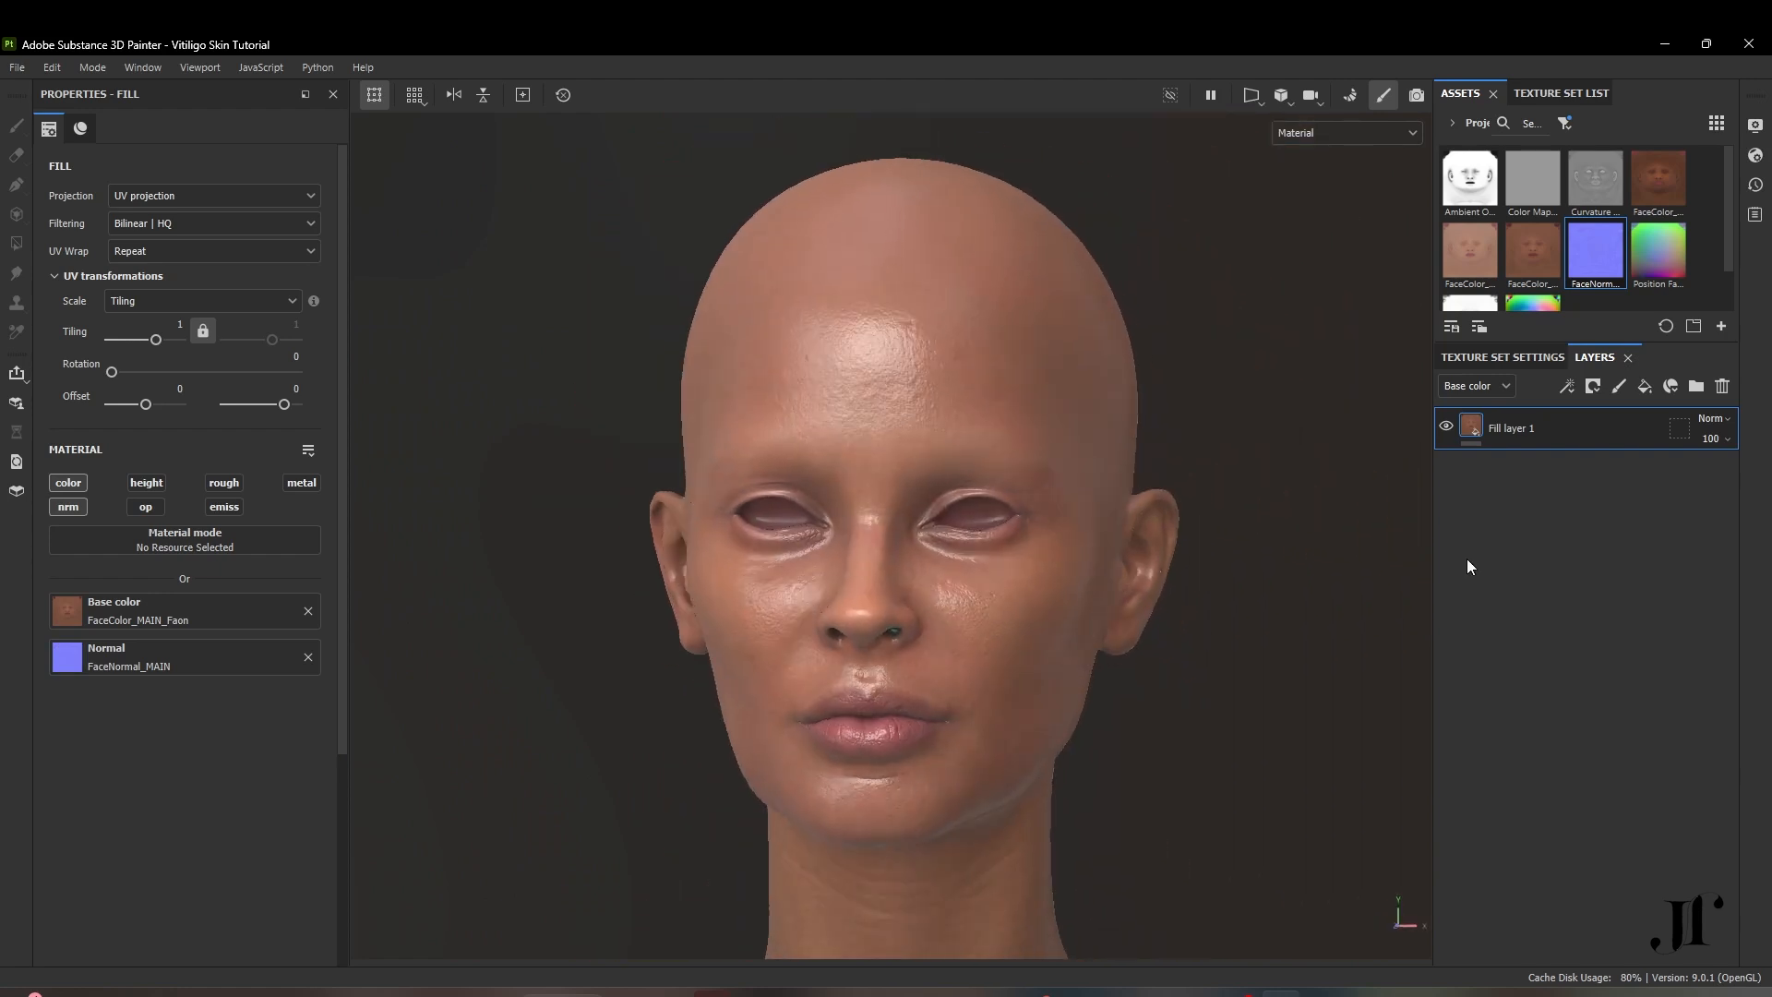
{"action": "double_click", "coordinate": [1505, 429]}
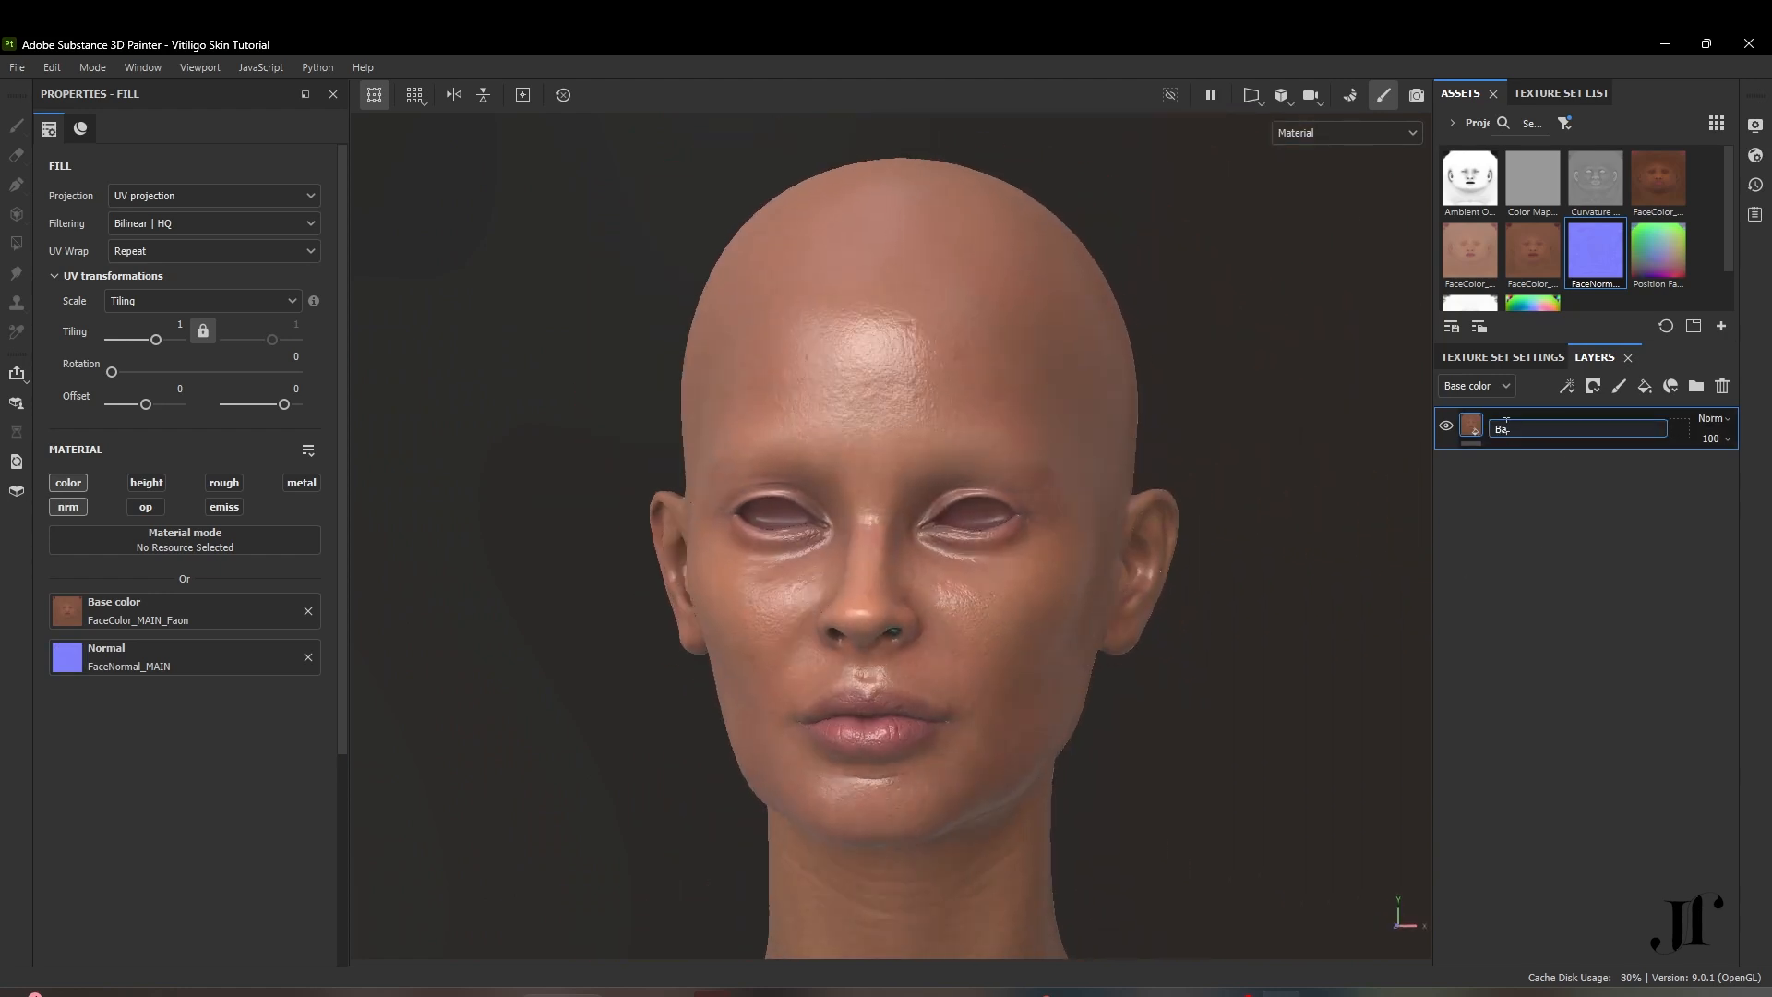
{"action": "key", "text": "Return"}
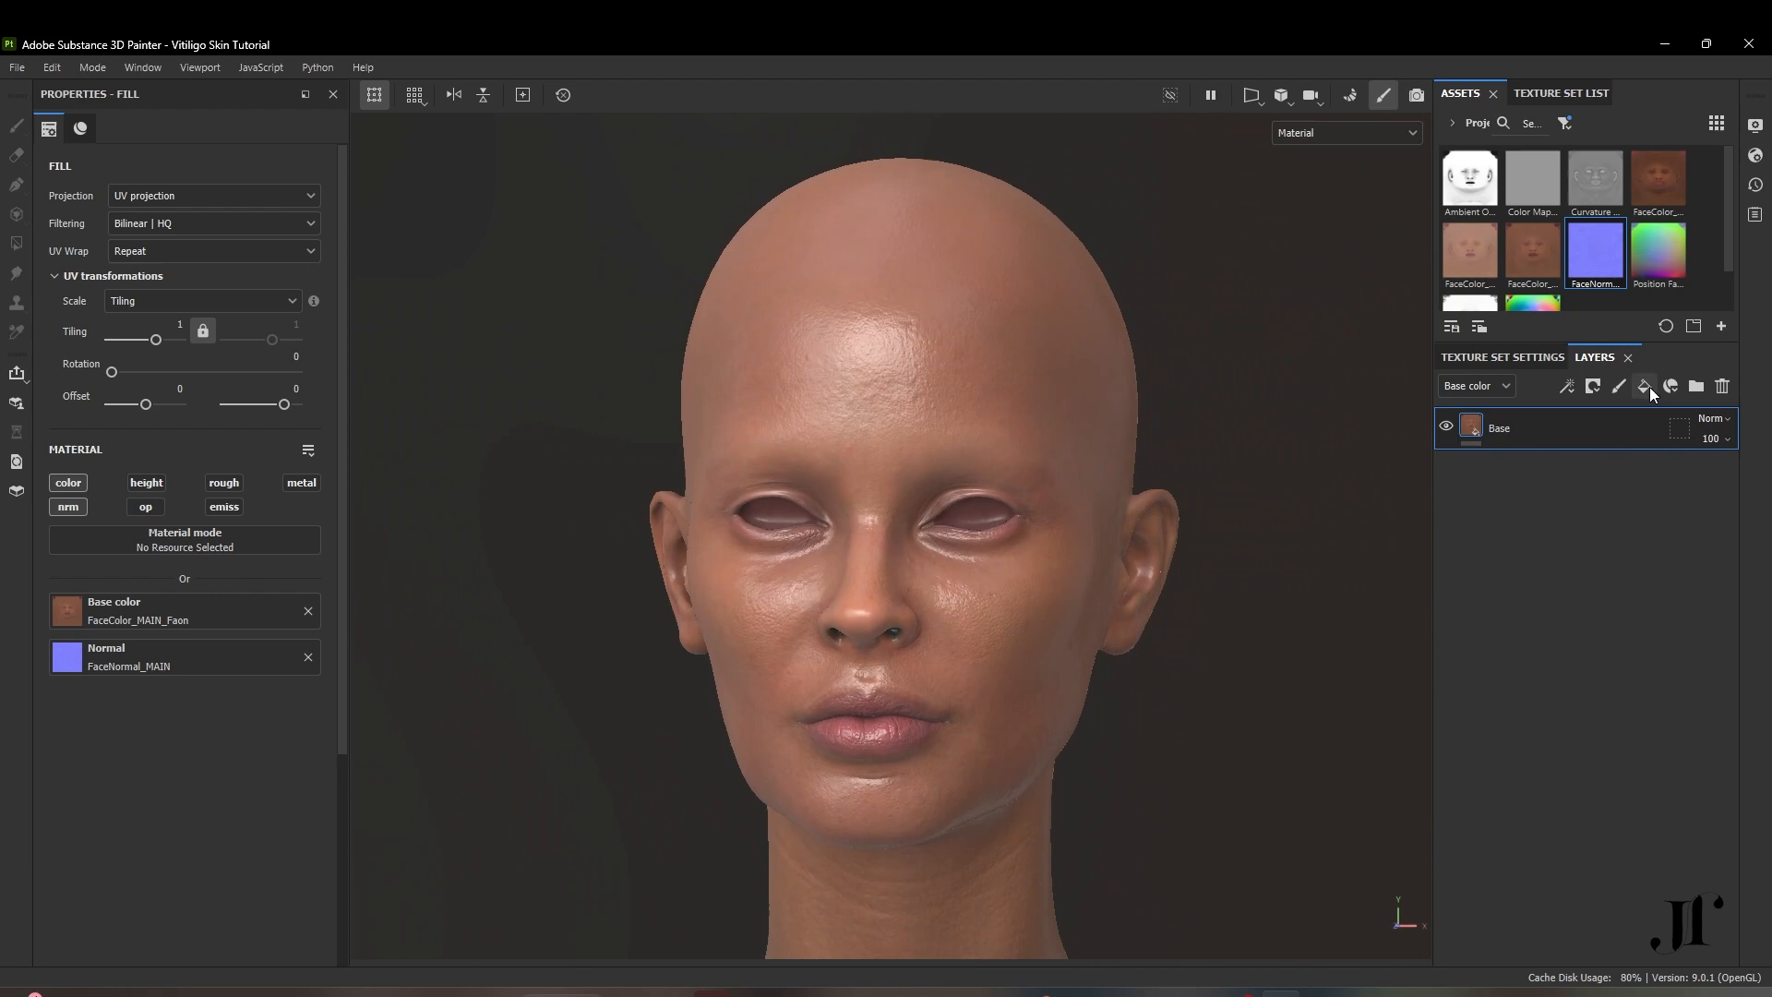
Add a colour-only fill layer above Base using FaceColor_MAIN_Amki as base color, with projection set to Fill (Match per UV Tile)
{"action": "left_click", "coordinate": [1645, 386]}
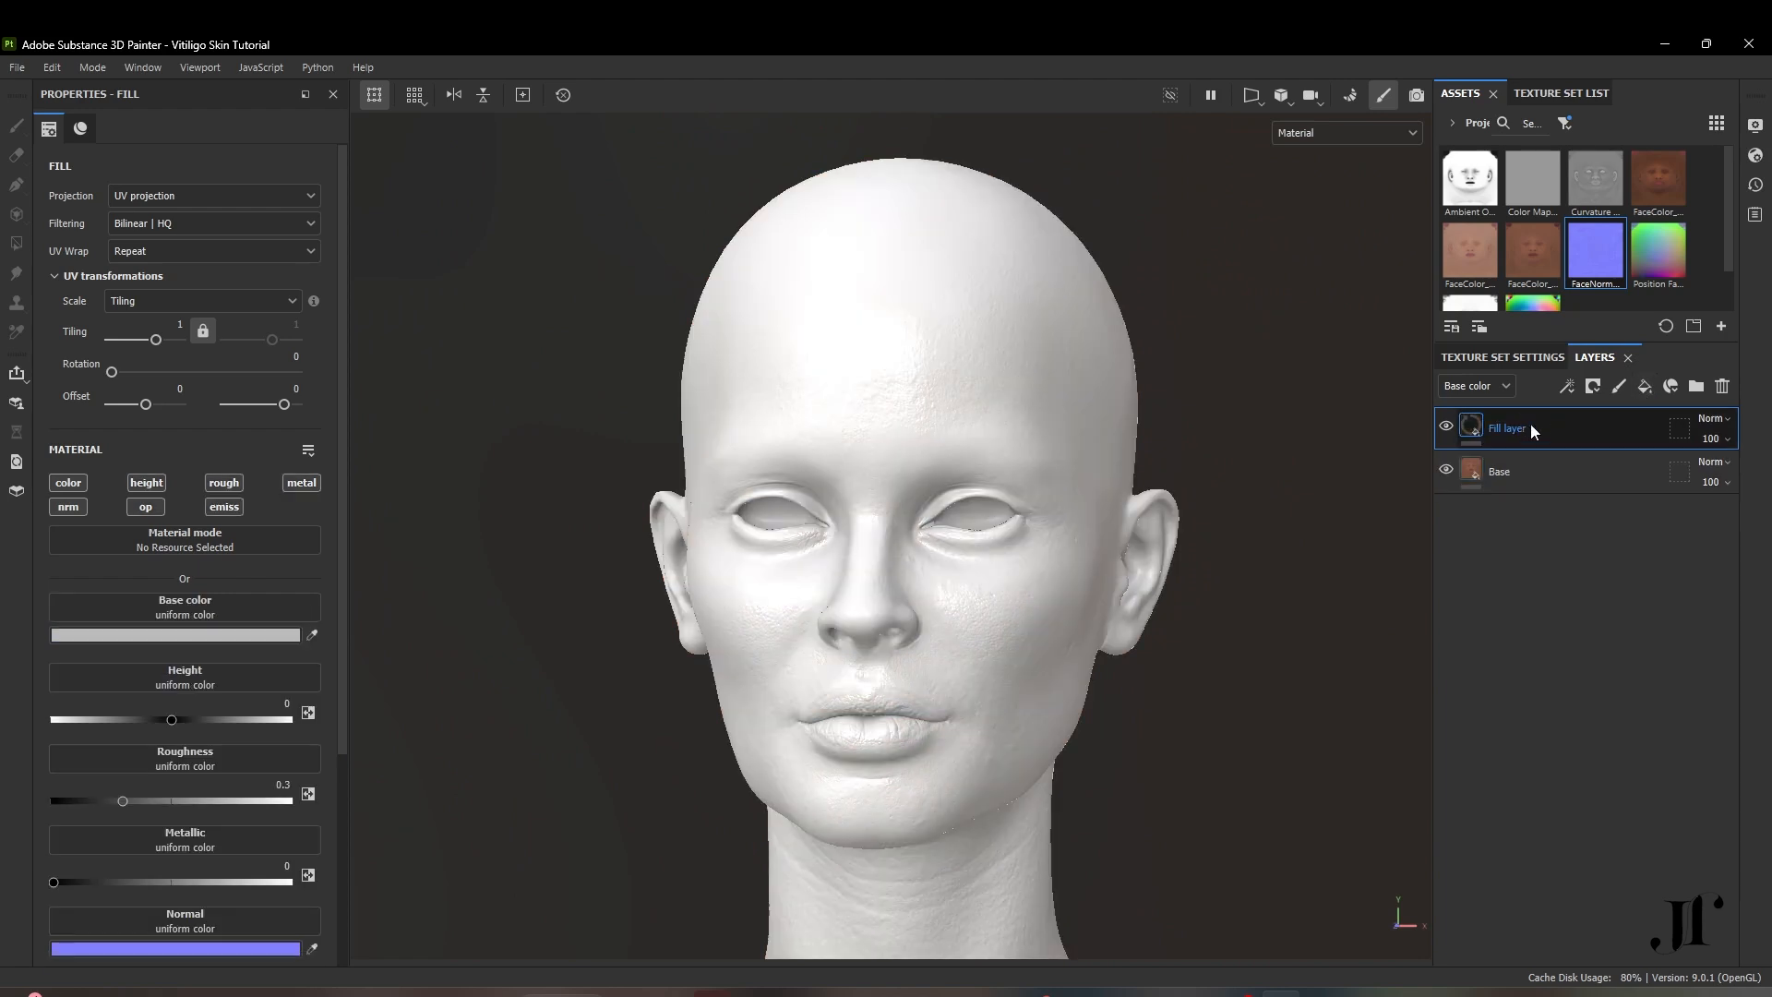
{"action": "left_click", "coordinate": [61, 480]}
{"action": "left_click_drag", "start_coordinate": [1477, 256], "coordinate": [173, 606]}
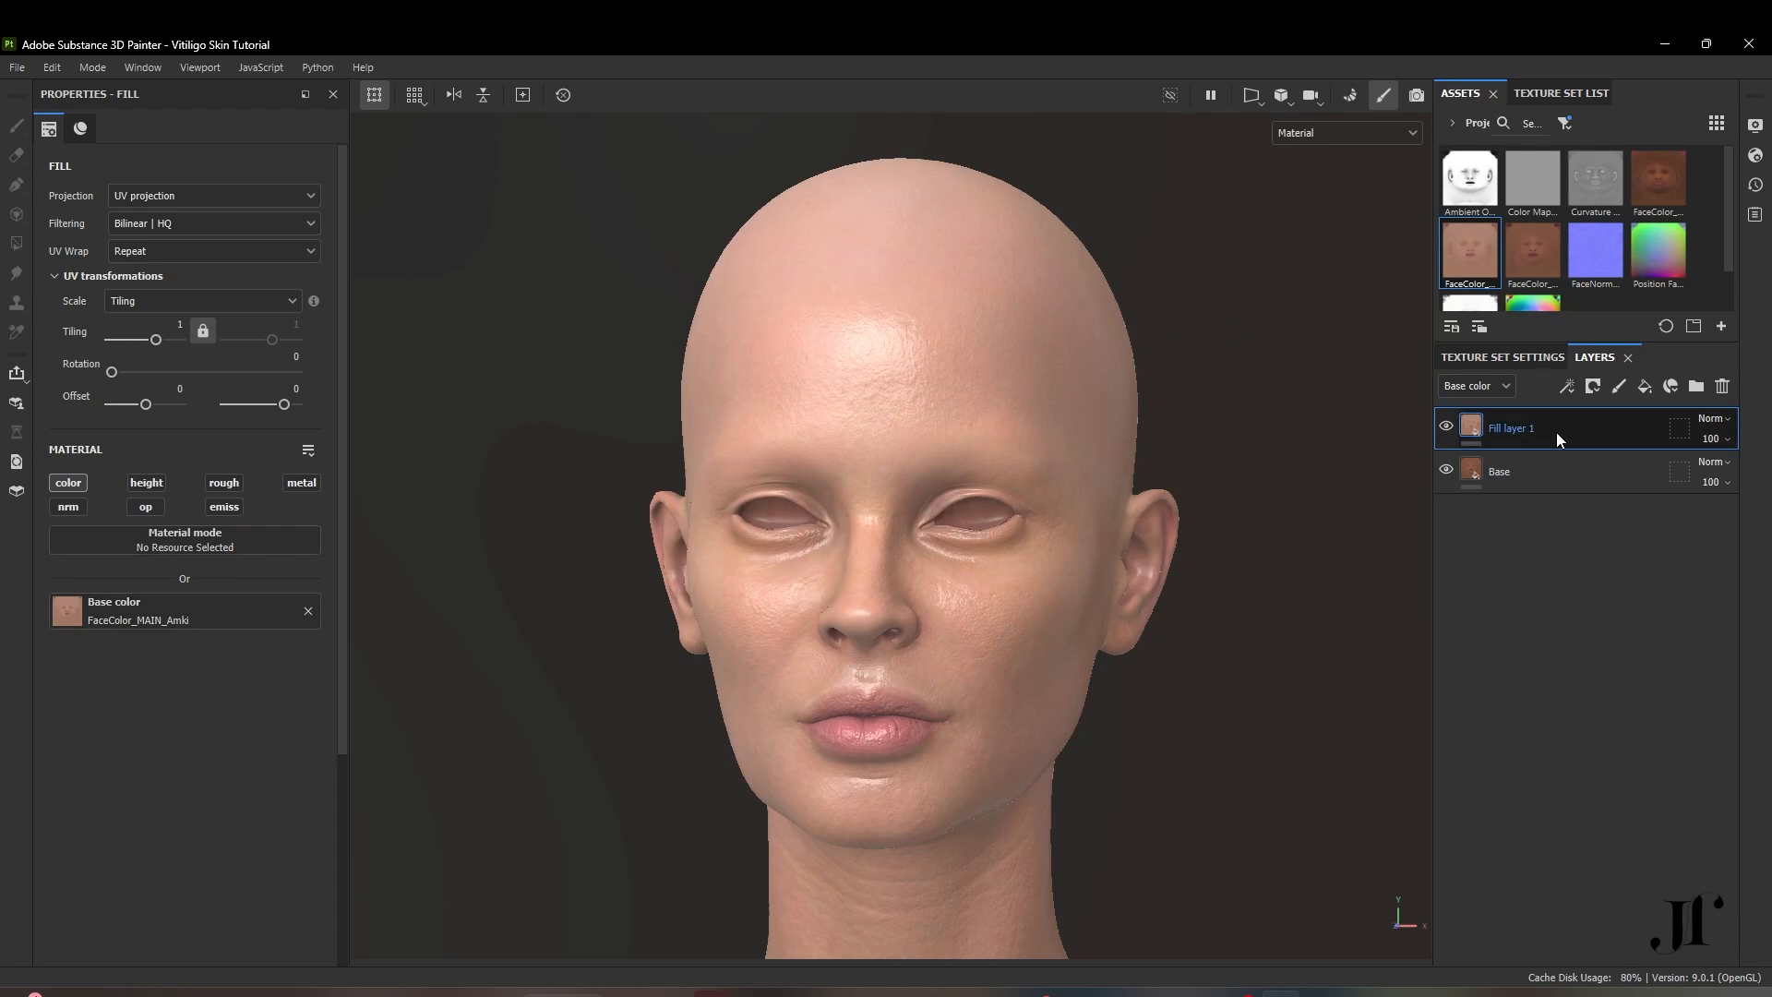
{"action": "left_click", "coordinate": [212, 195]}
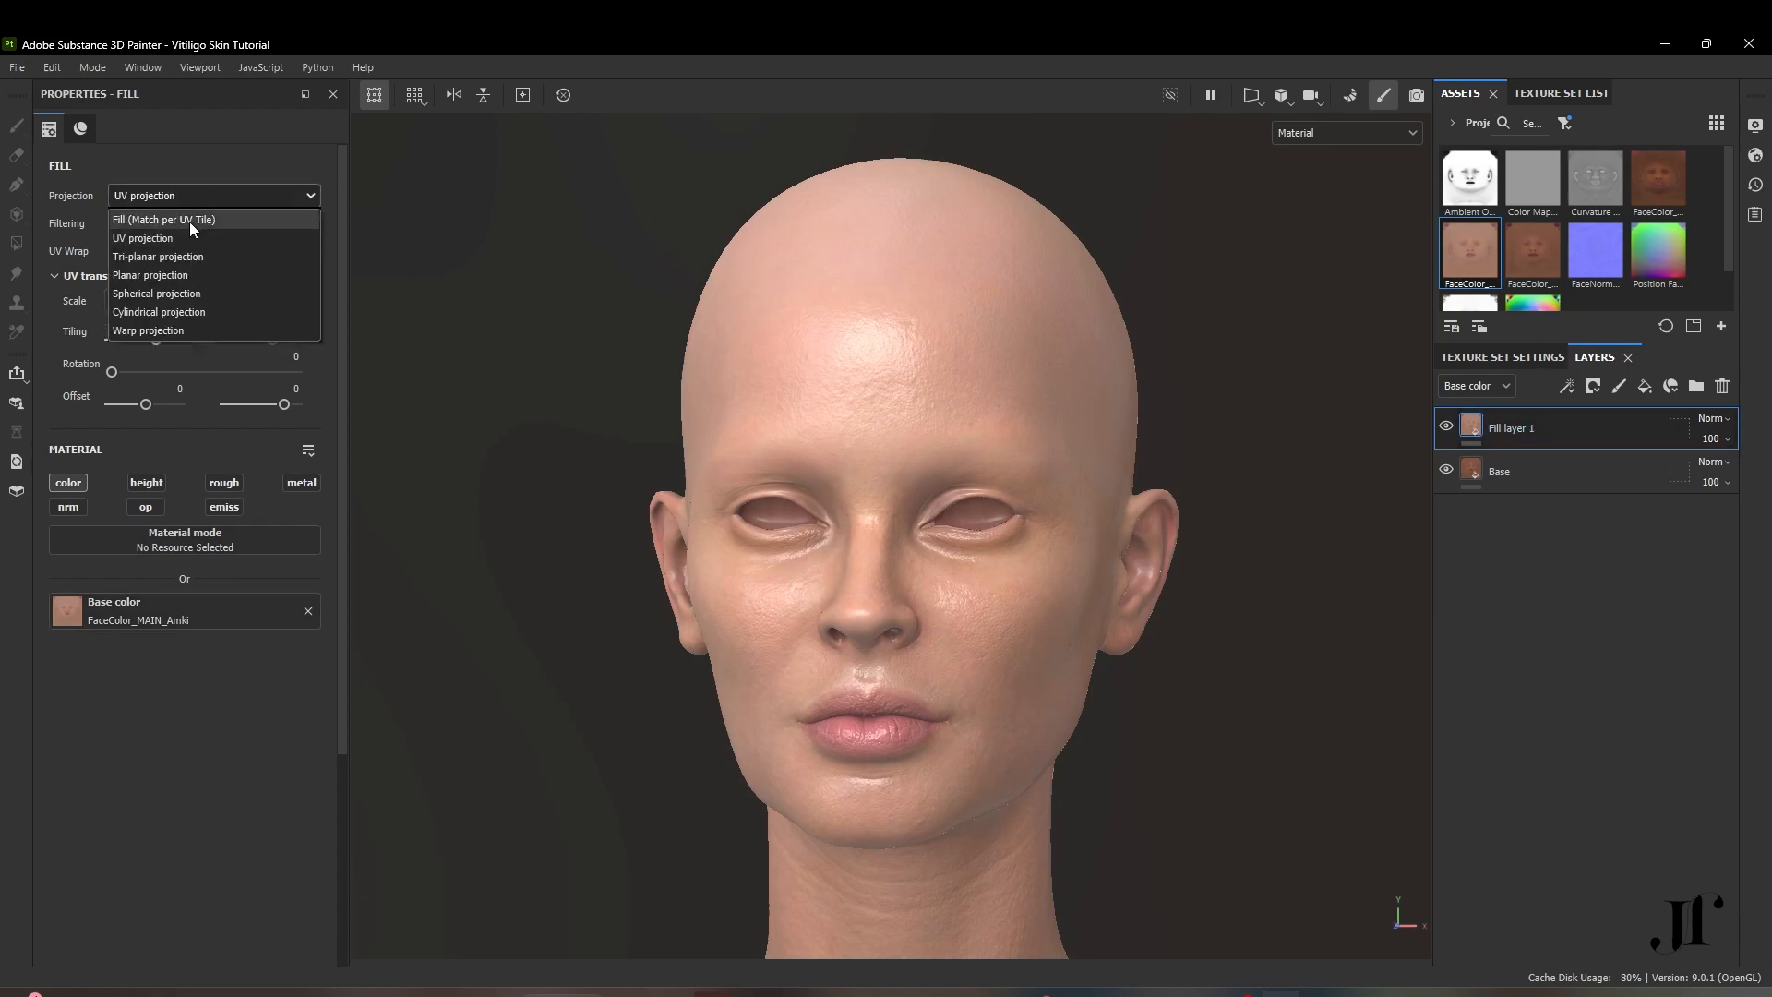
{"action": "left_click", "coordinate": [190, 221]}
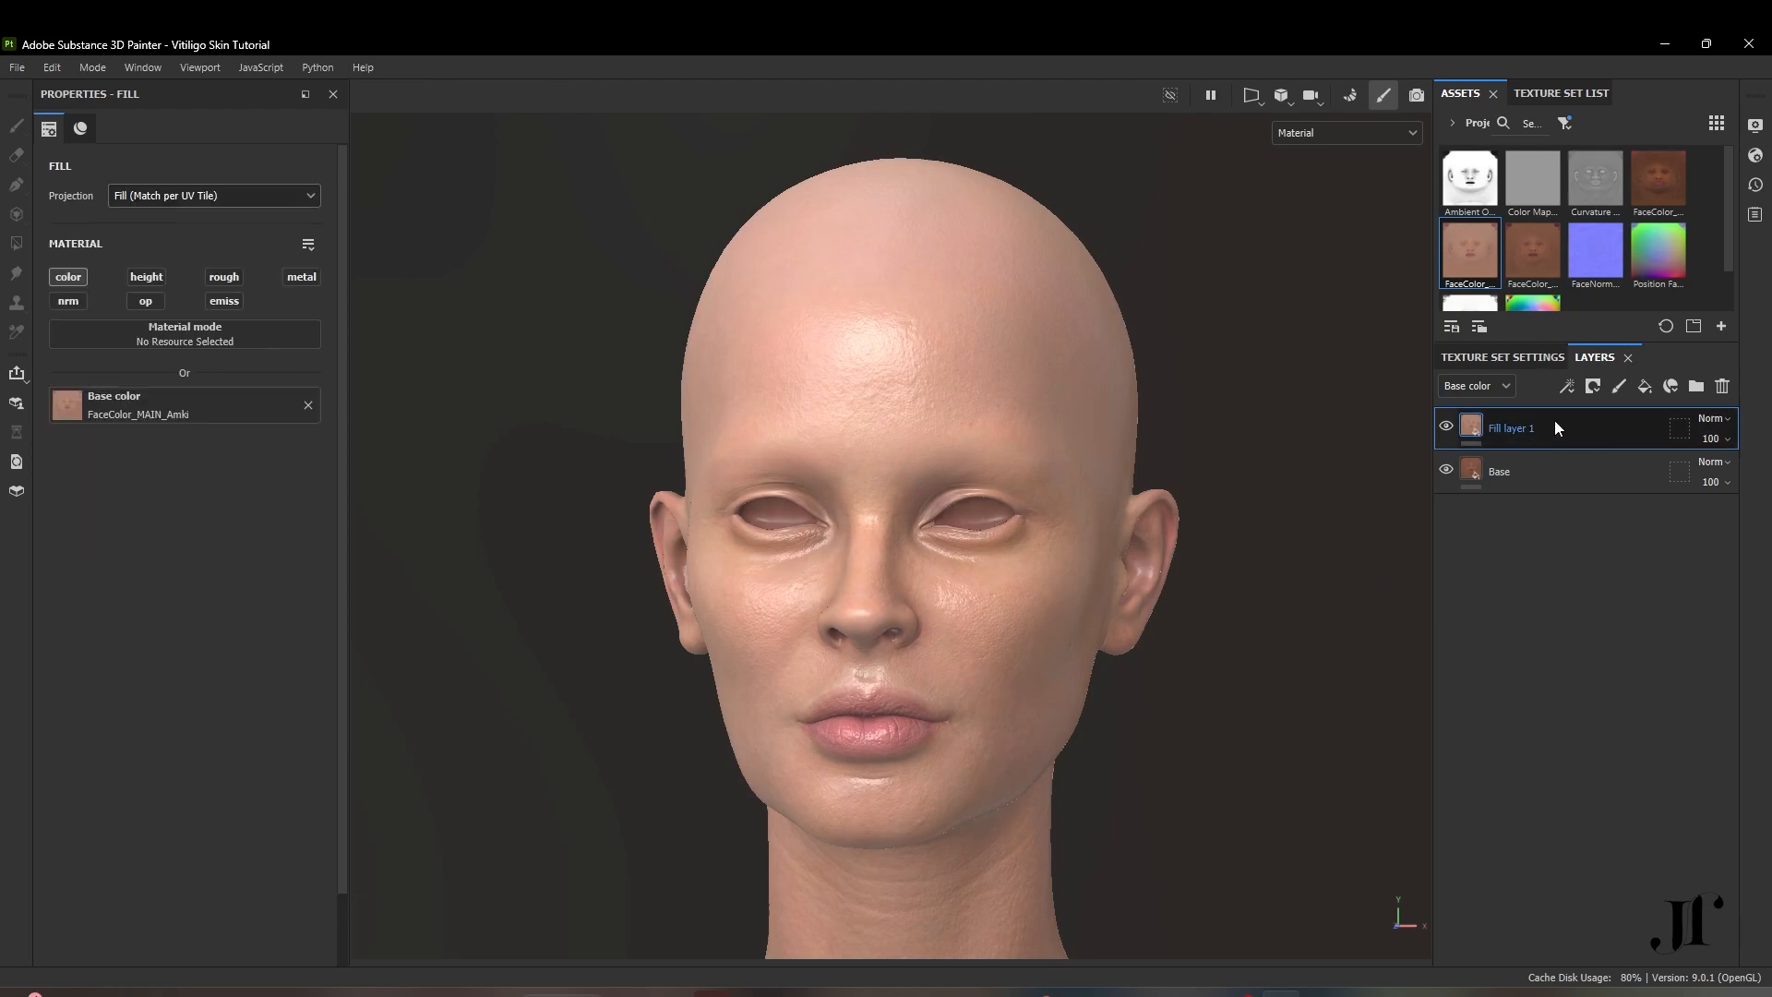
Rename the new fill layer Light Skin
{"action": "double_click", "coordinate": [1508, 426]}
{"action": "type", "text": "Light"}
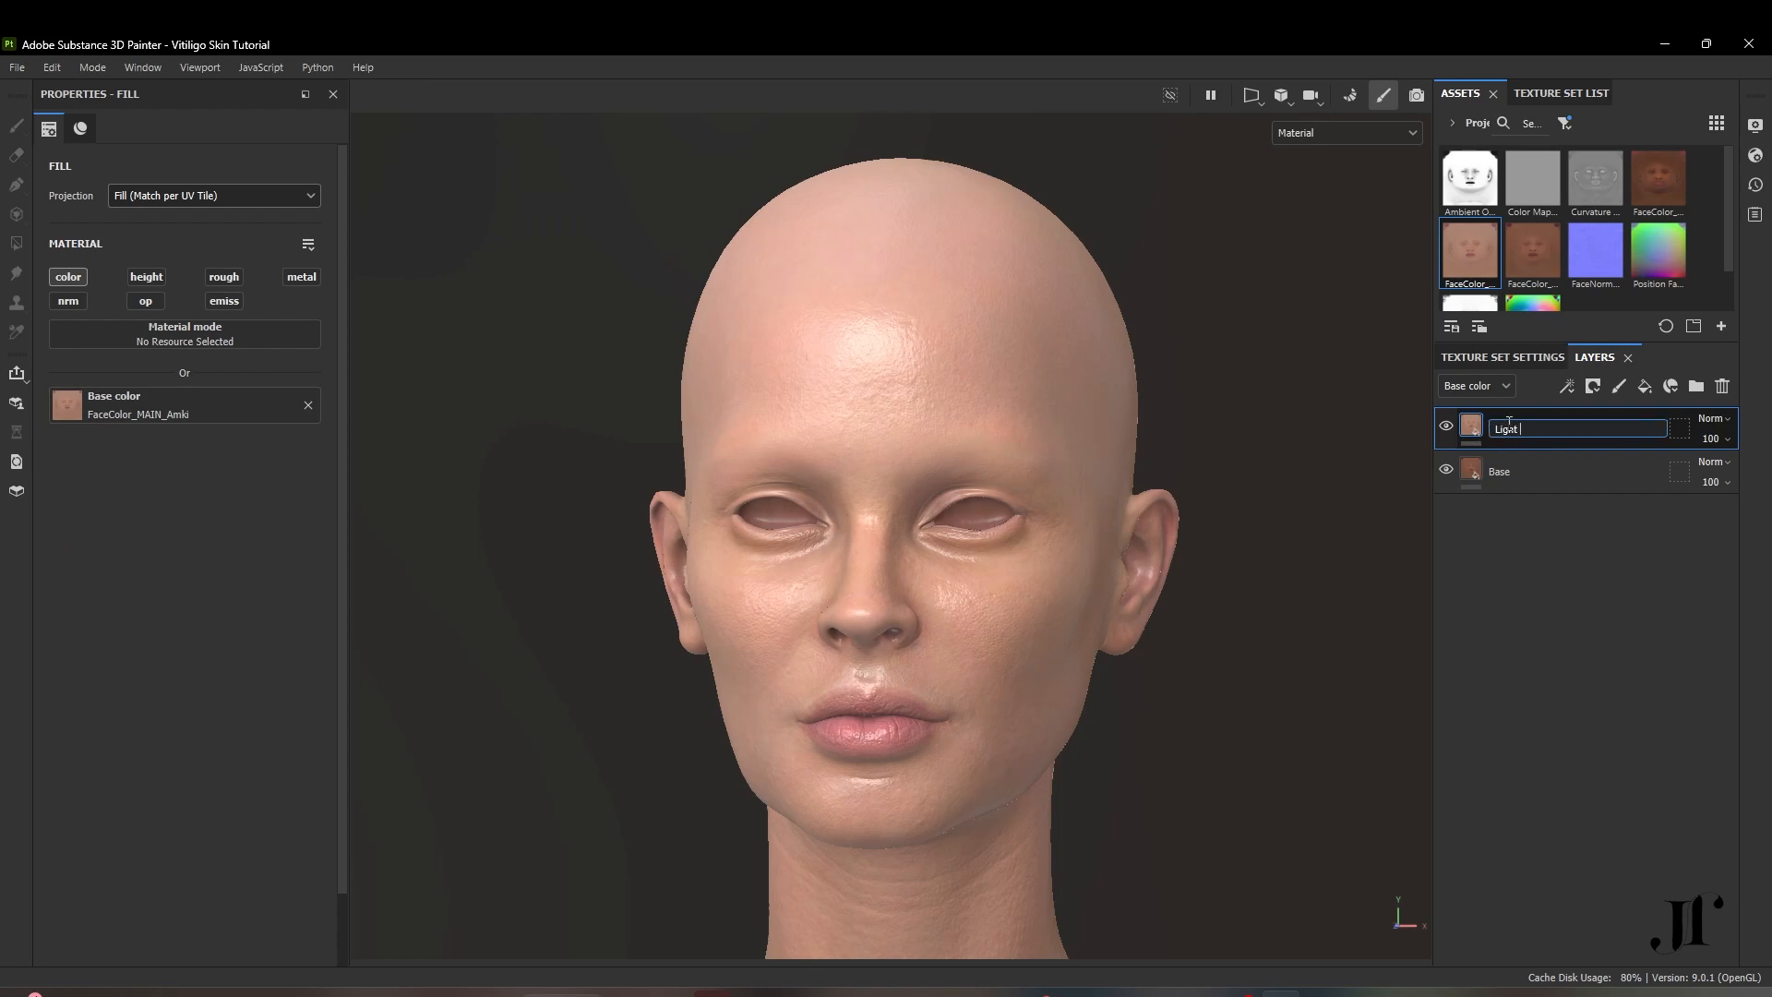
{"action": "type", "text": " Skin"}
{"action": "key", "text": "Return"}
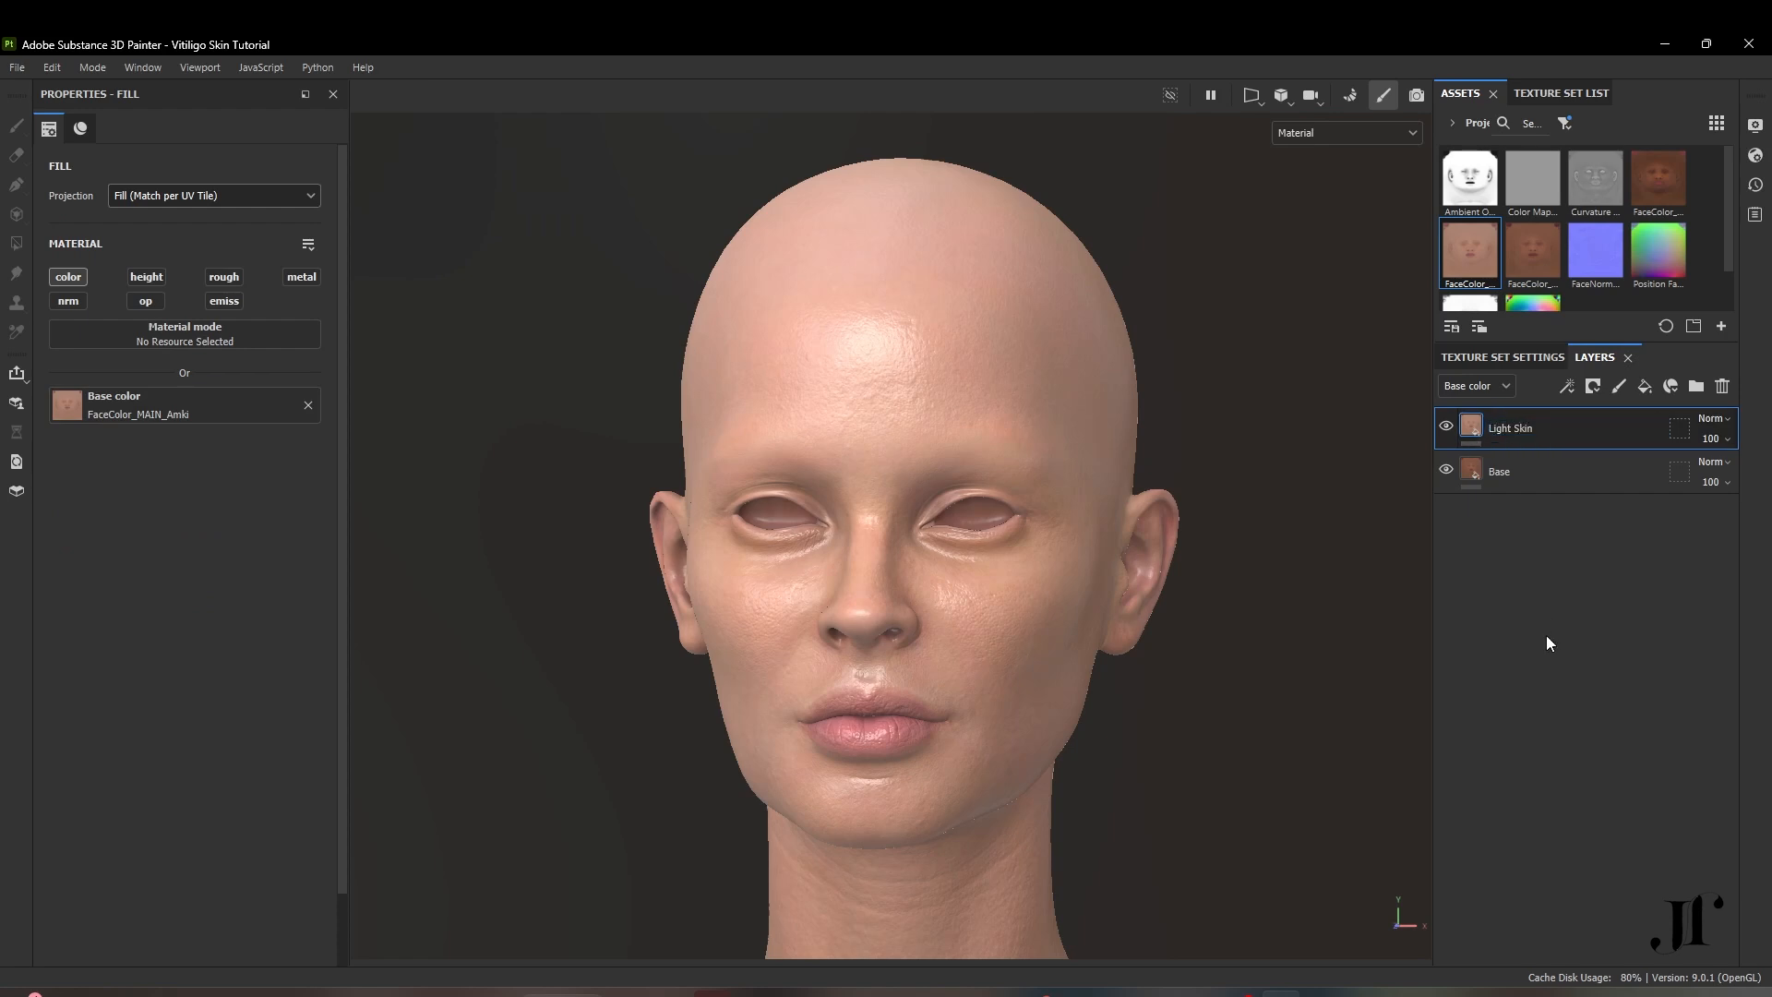
Add a black mask to the Light Skin layer and put a fill effect on the mask
{"action": "left_click", "coordinate": [1592, 386]}
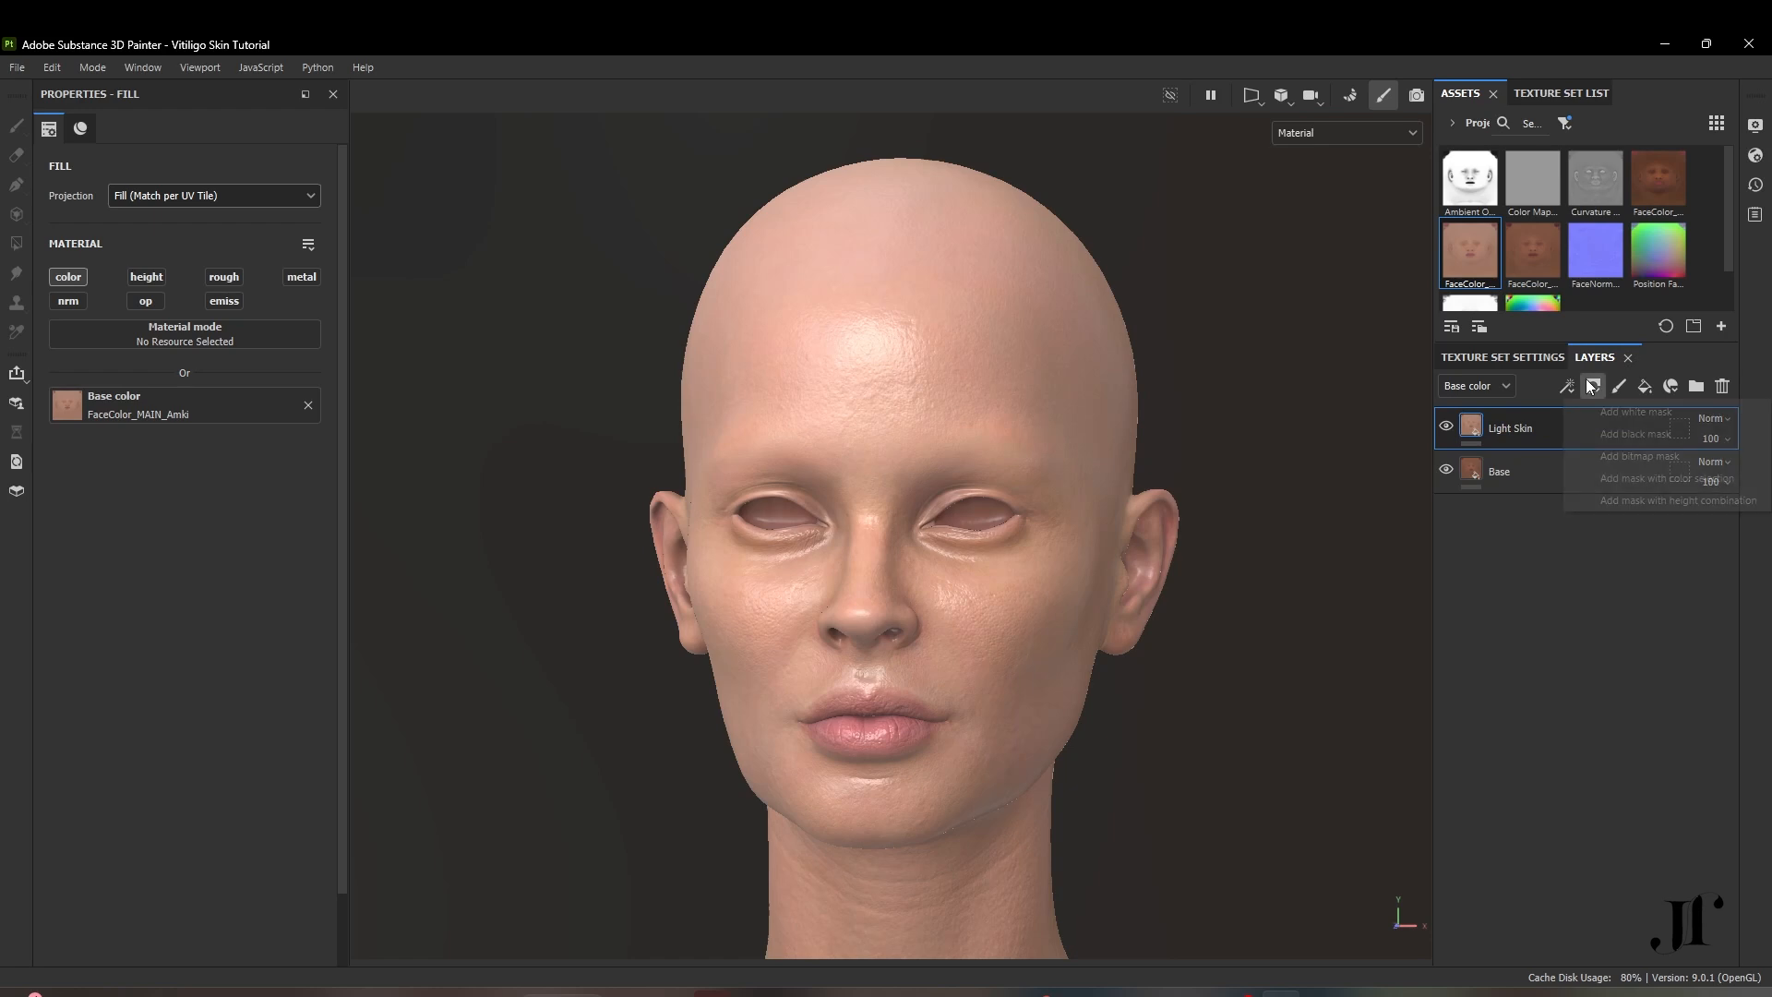
{"action": "left_click", "coordinate": [1609, 437]}
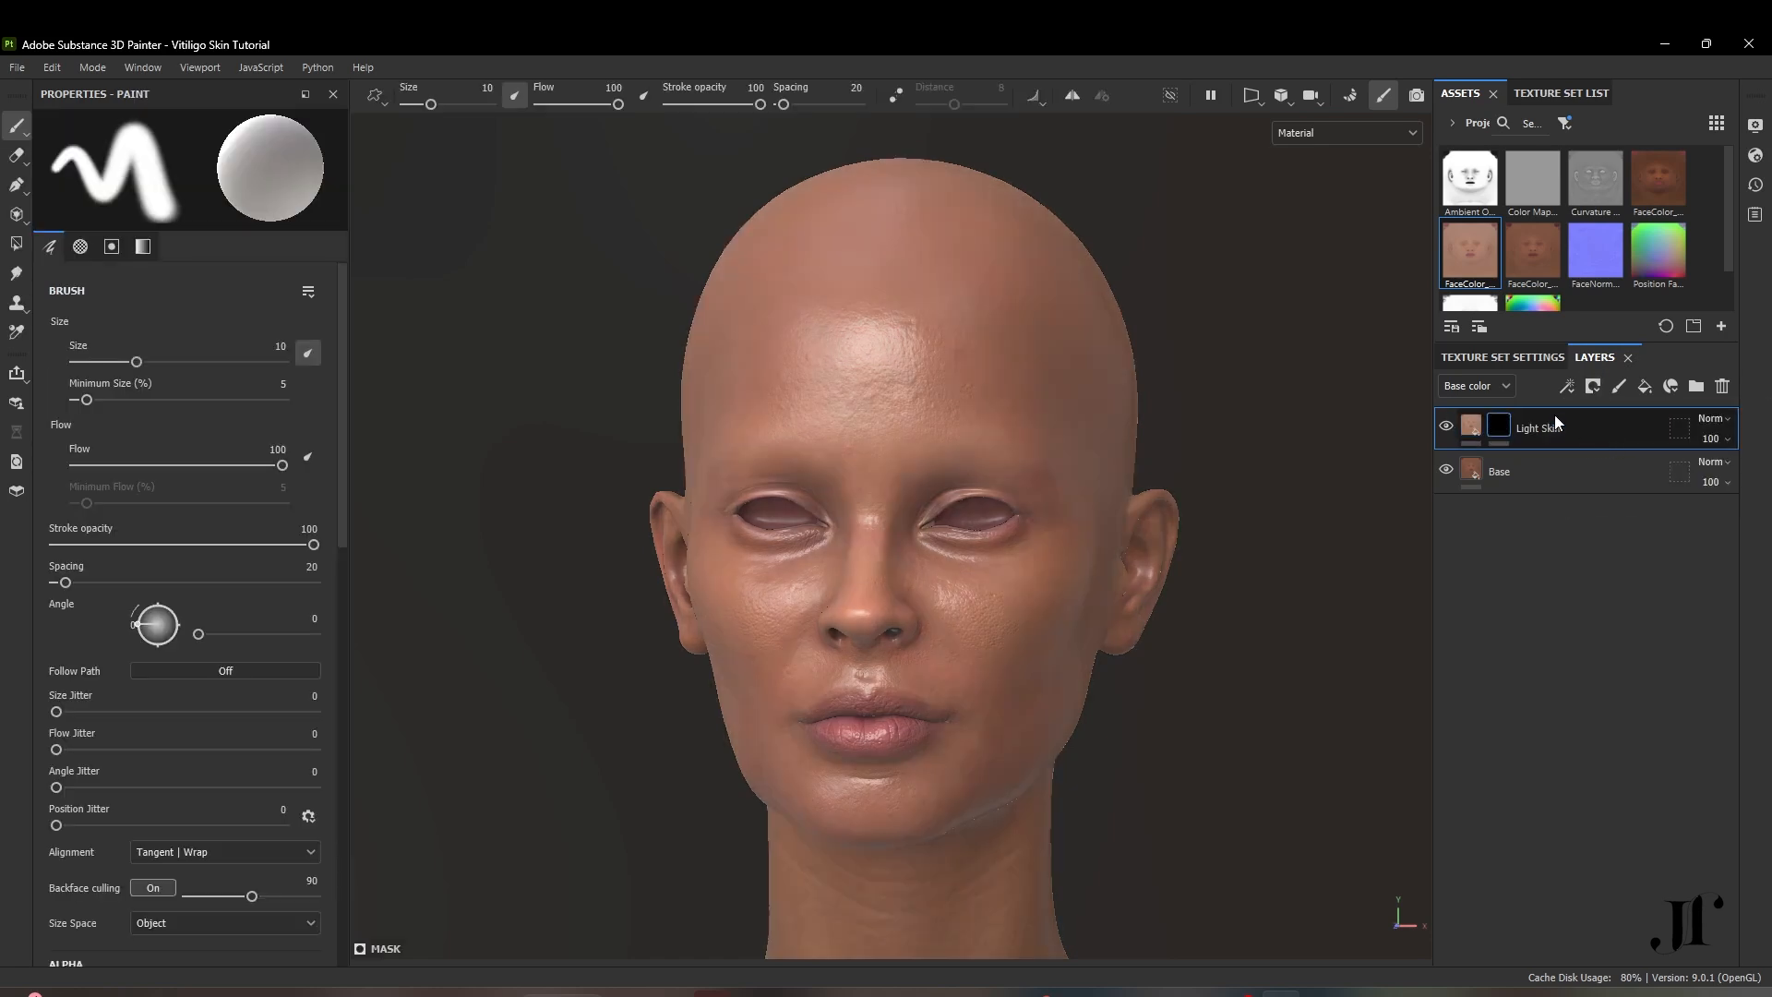
{"action": "left_click", "coordinate": [1567, 386]}
{"action": "left_click", "coordinate": [1589, 452]}
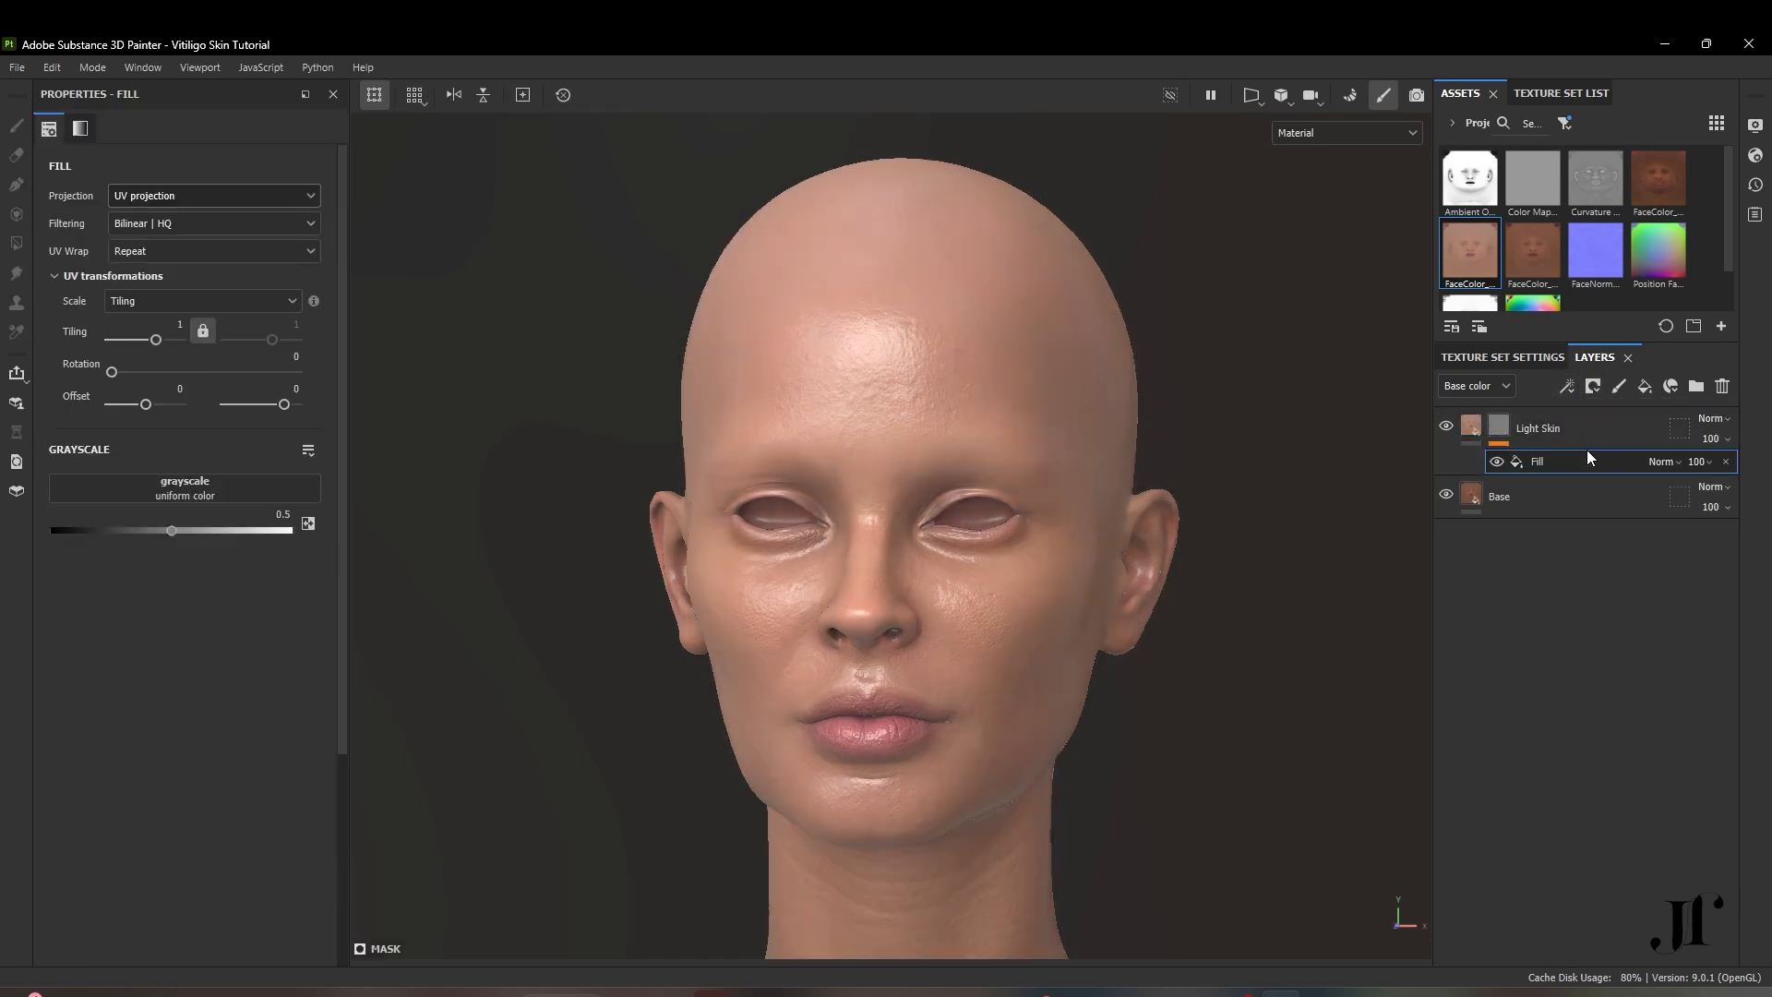
Load the Clouds 2 procedural texture as the grayscale of the Light Skin mask's fill
{"action": "scroll", "coordinate": [707, 471], "scroll_direction": "down", "scroll_amount": 3}
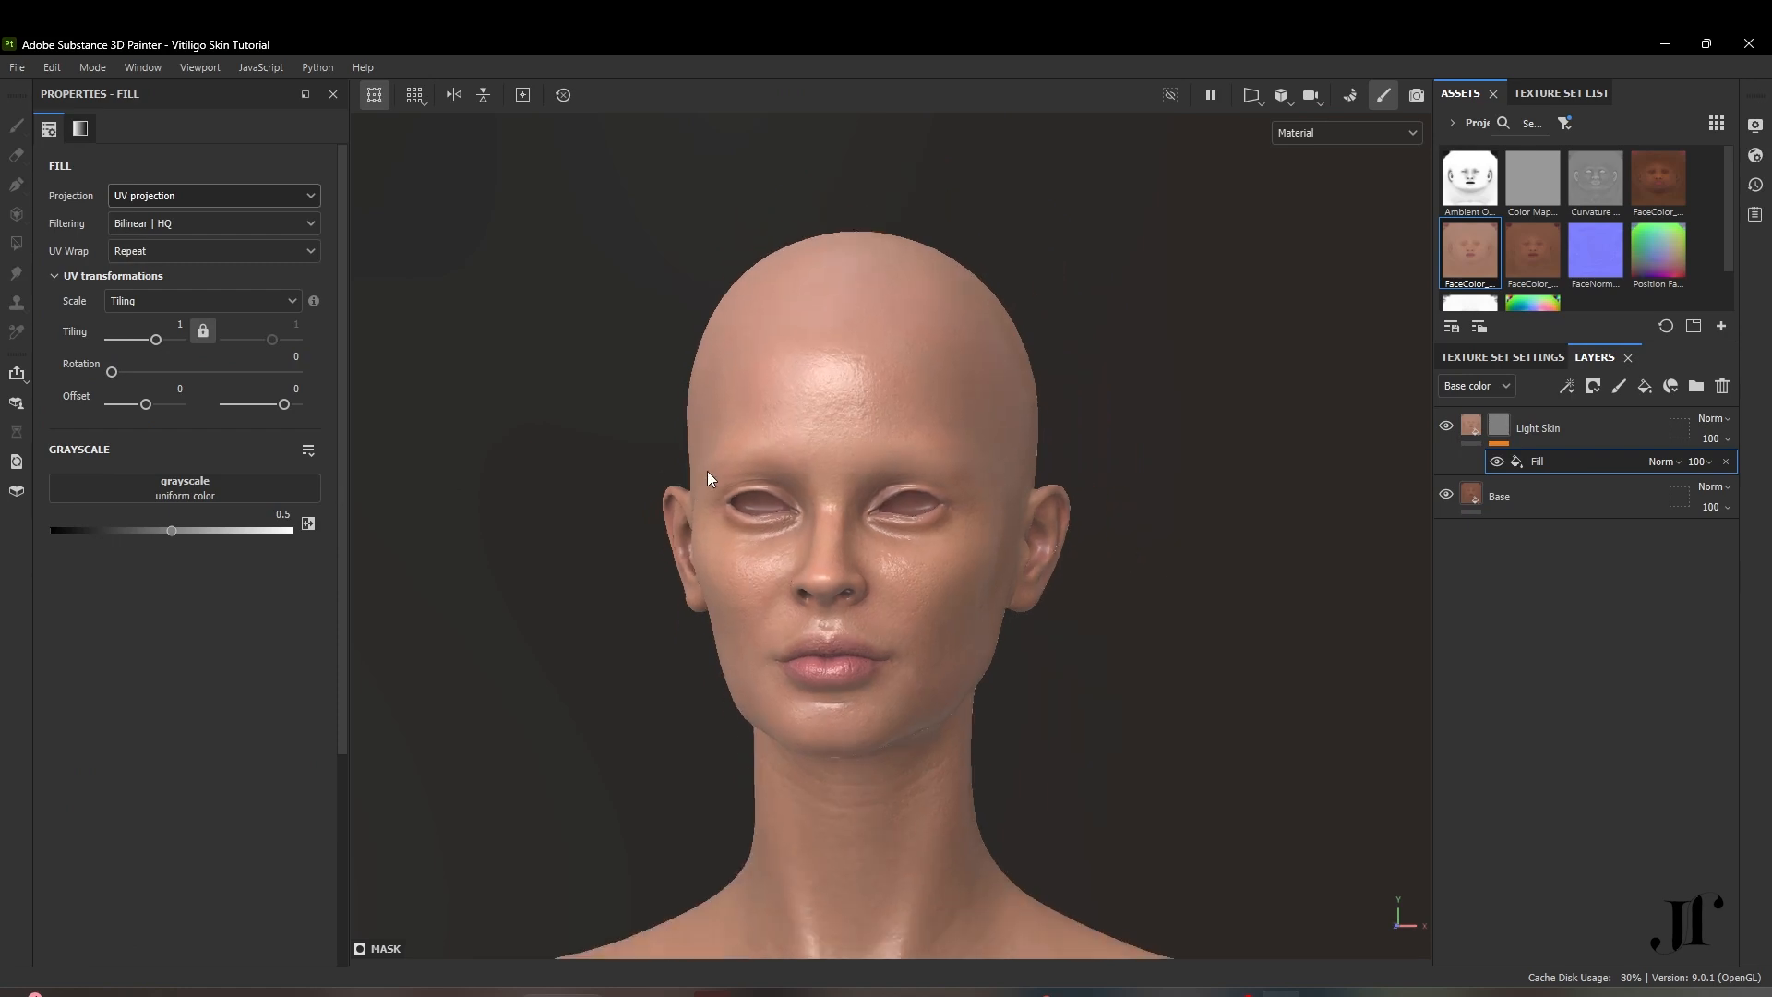
{"action": "scroll", "coordinate": [707, 471], "scroll_direction": "up", "scroll_amount": 2}
{"action": "scroll", "coordinate": [707, 478], "scroll_direction": "up", "scroll_amount": 2}
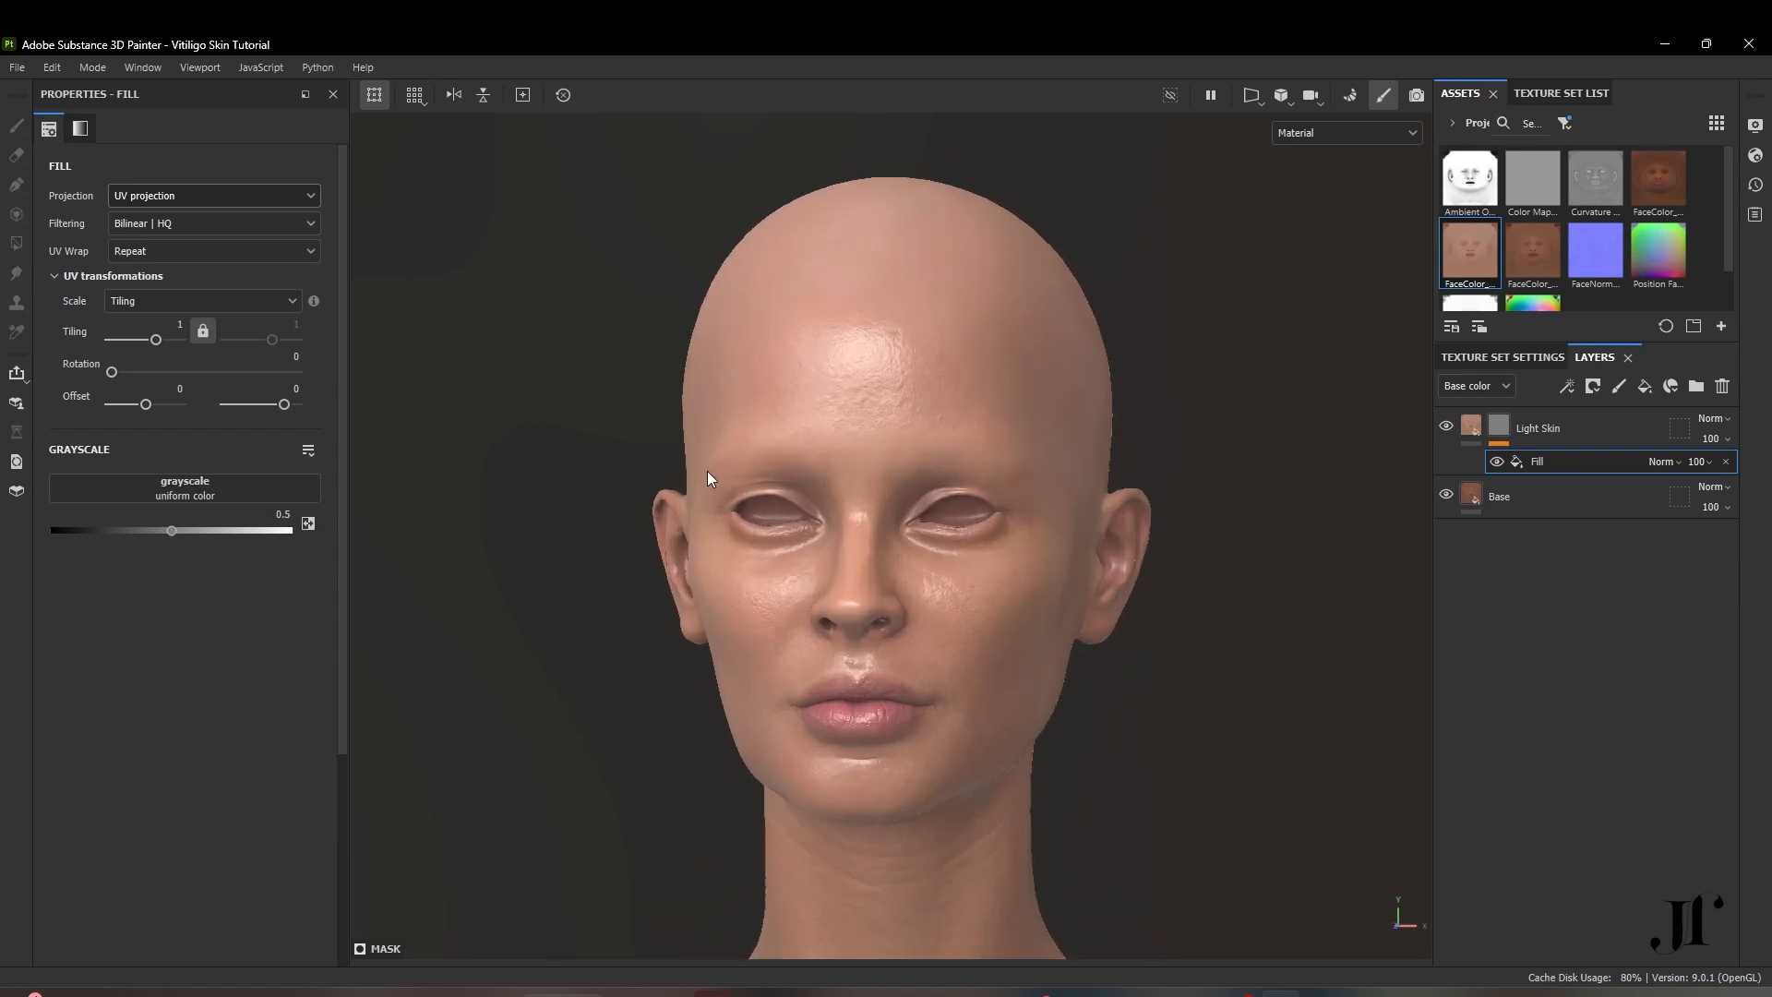
{"action": "left_click", "coordinate": [180, 497]}
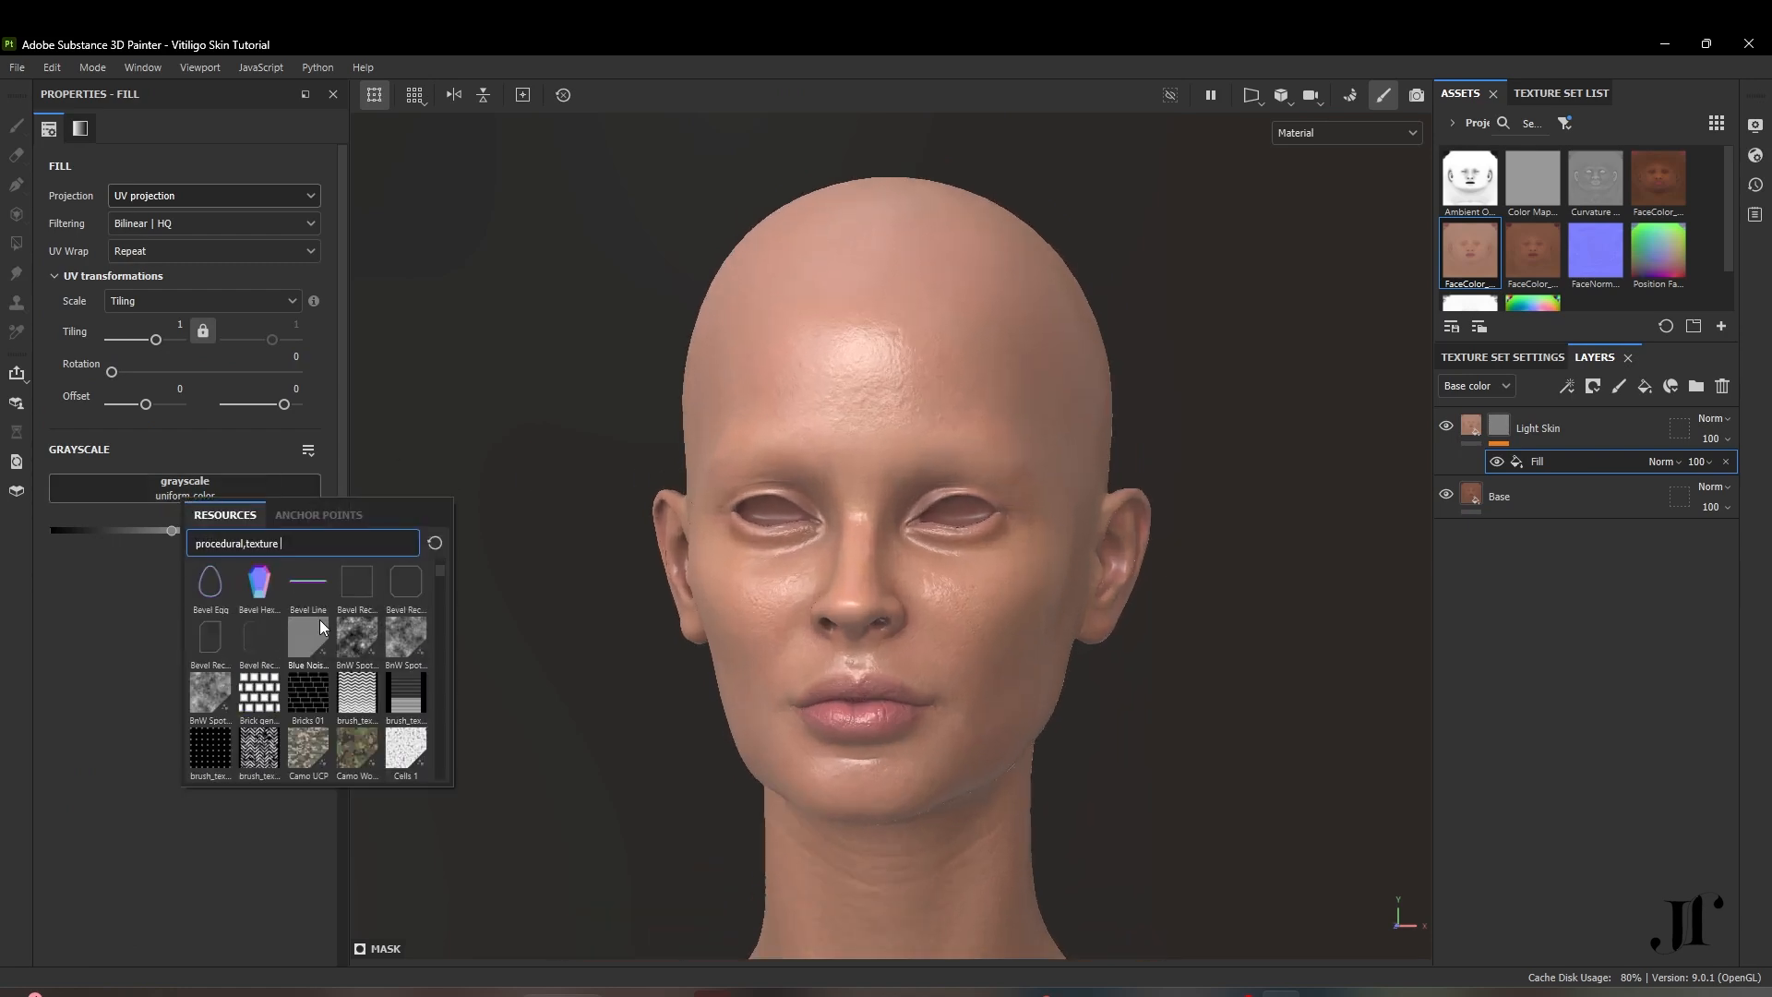
{"action": "scroll", "coordinate": [322, 627], "scroll_direction": "down", "scroll_amount": 3}
{"action": "scroll", "coordinate": [322, 628], "scroll_direction": "down", "scroll_amount": 3}
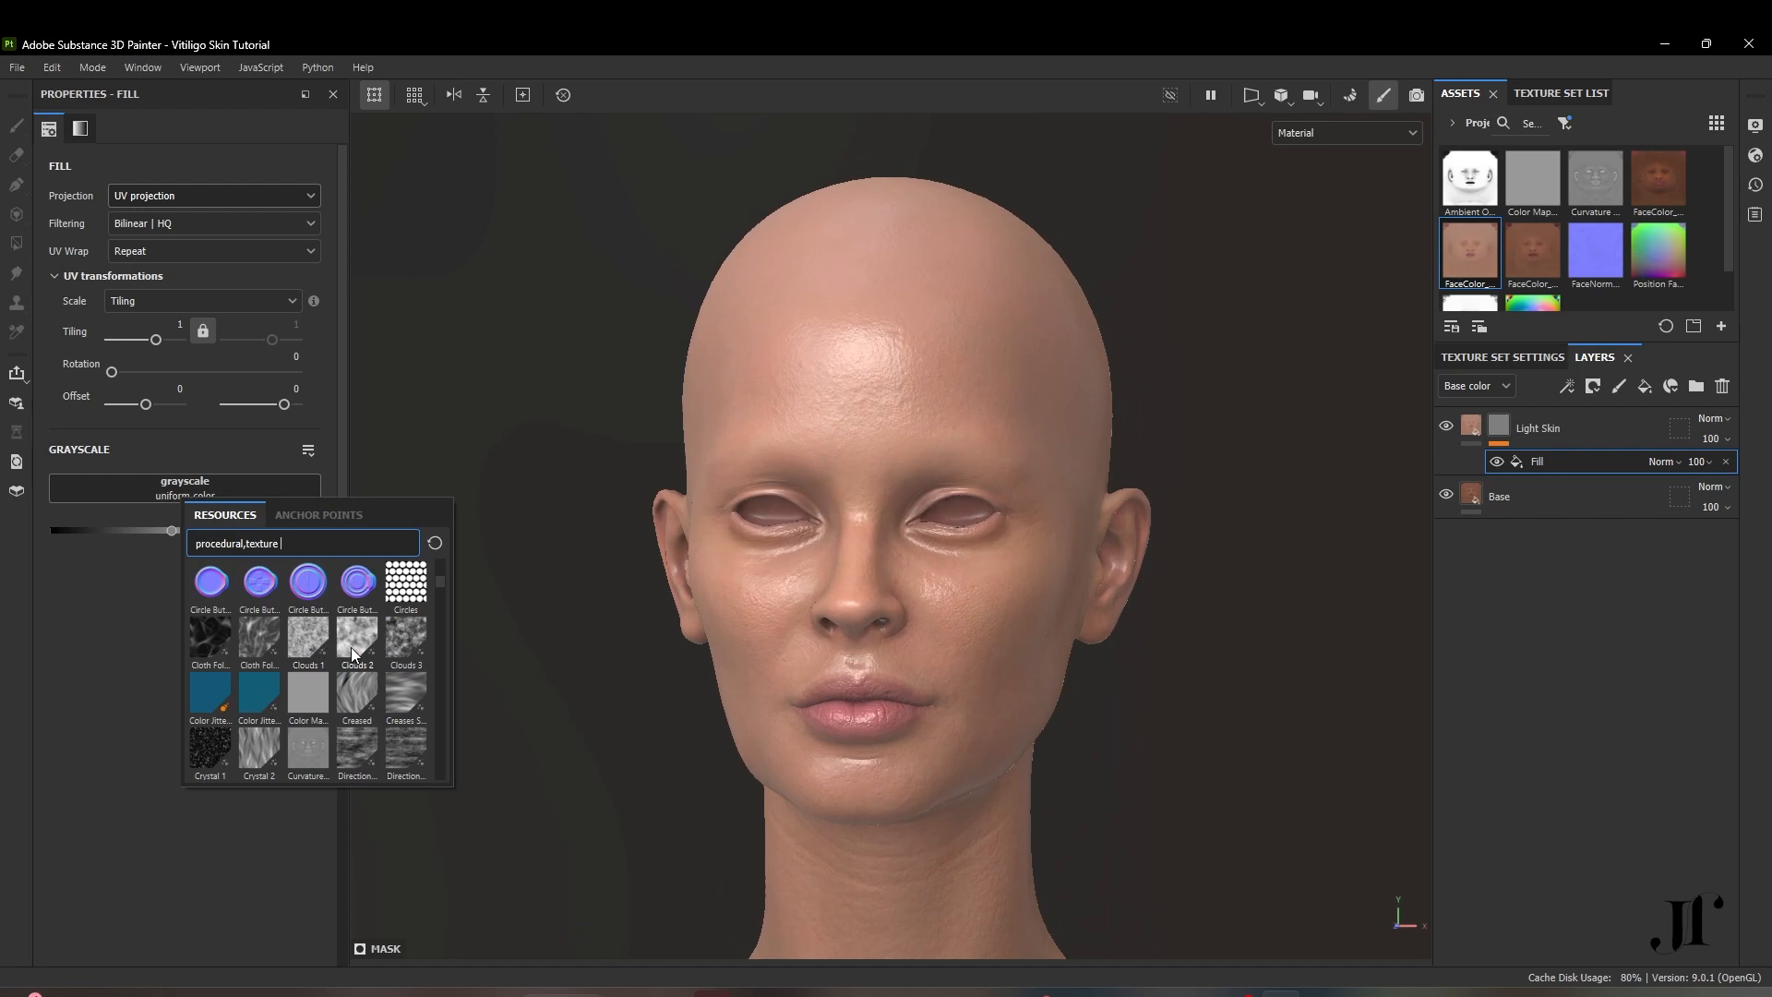
{"action": "left_click", "coordinate": [356, 648]}
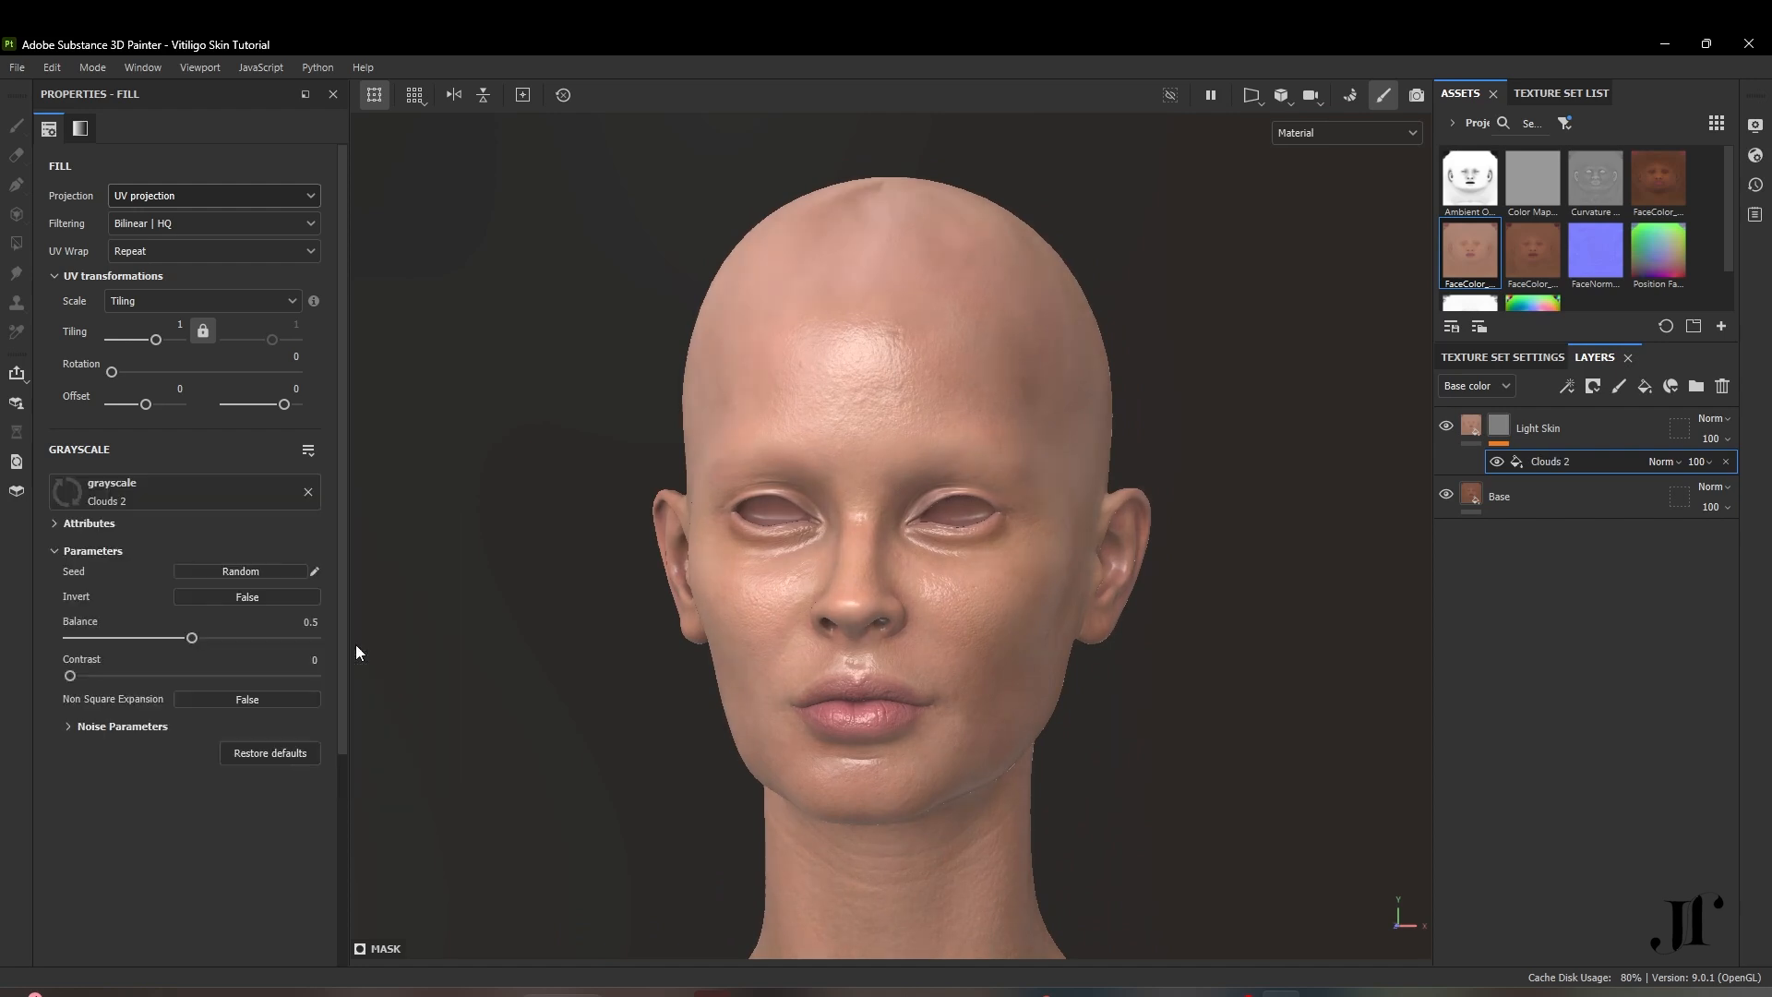
Invert the Clouds 2 mask fill, raise its contrast to 1 and set its tiling to 0.28
{"action": "left_click", "coordinate": [231, 601]}
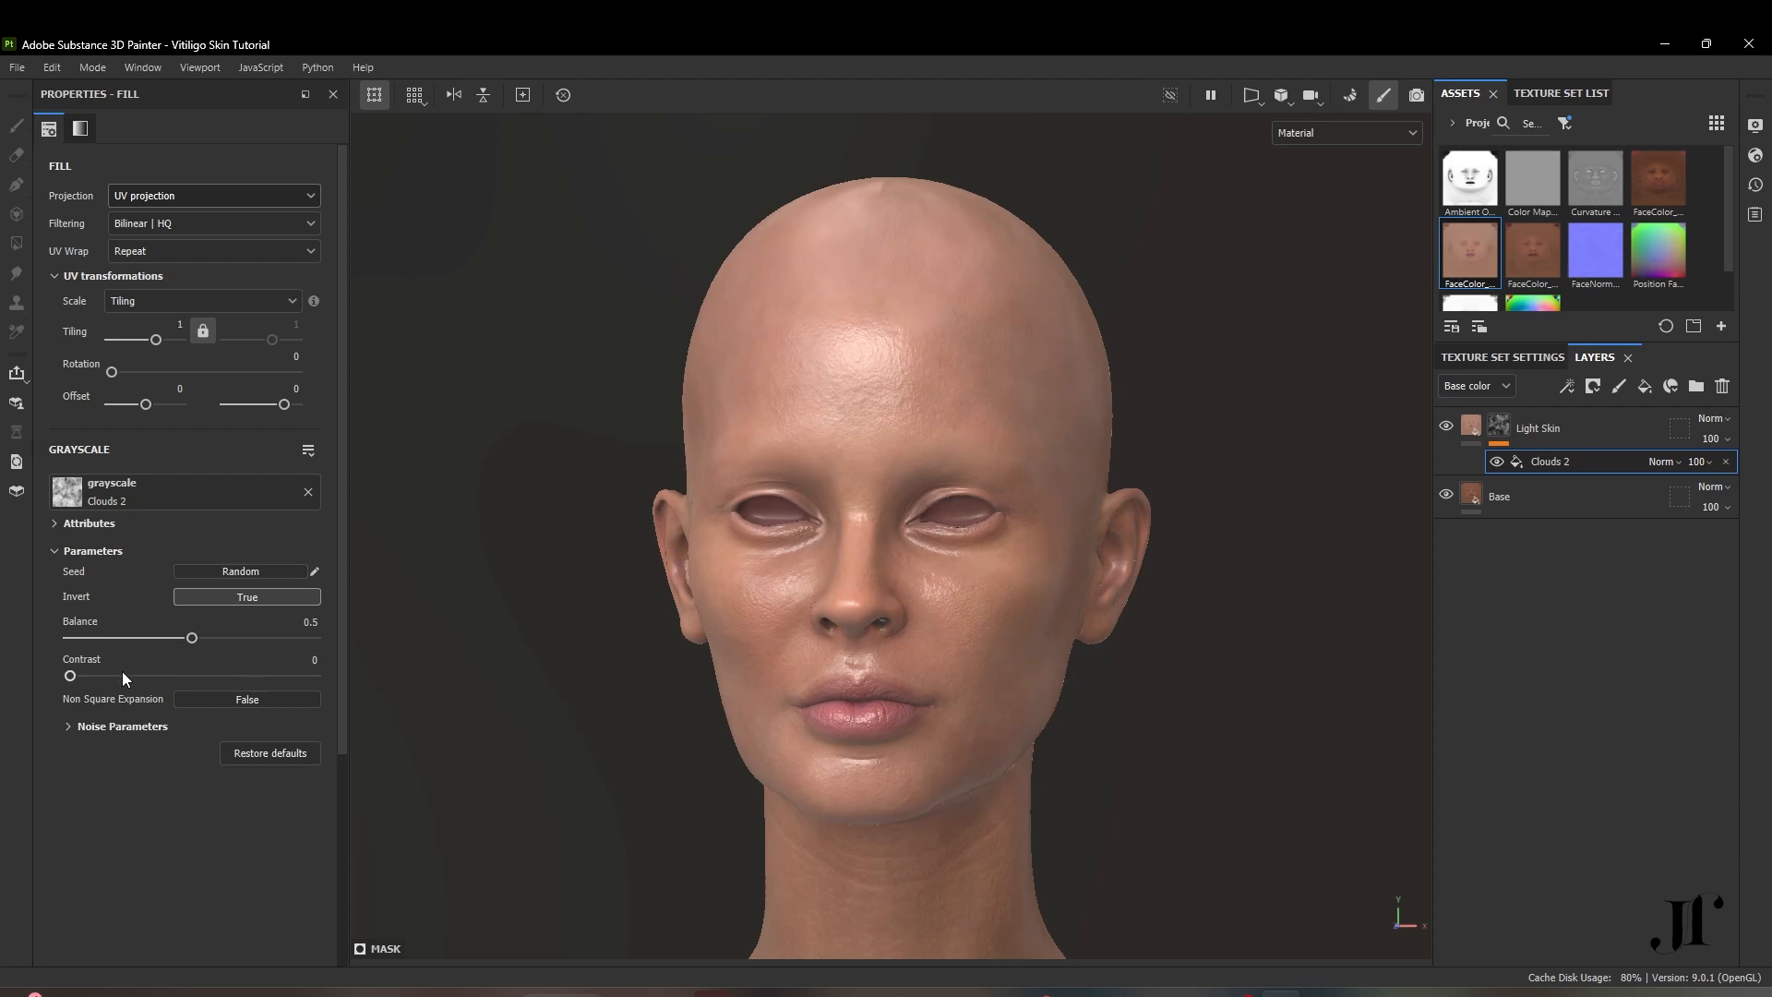
{"action": "left_click_drag", "start_coordinate": [152, 677], "coordinate": [351, 681]}
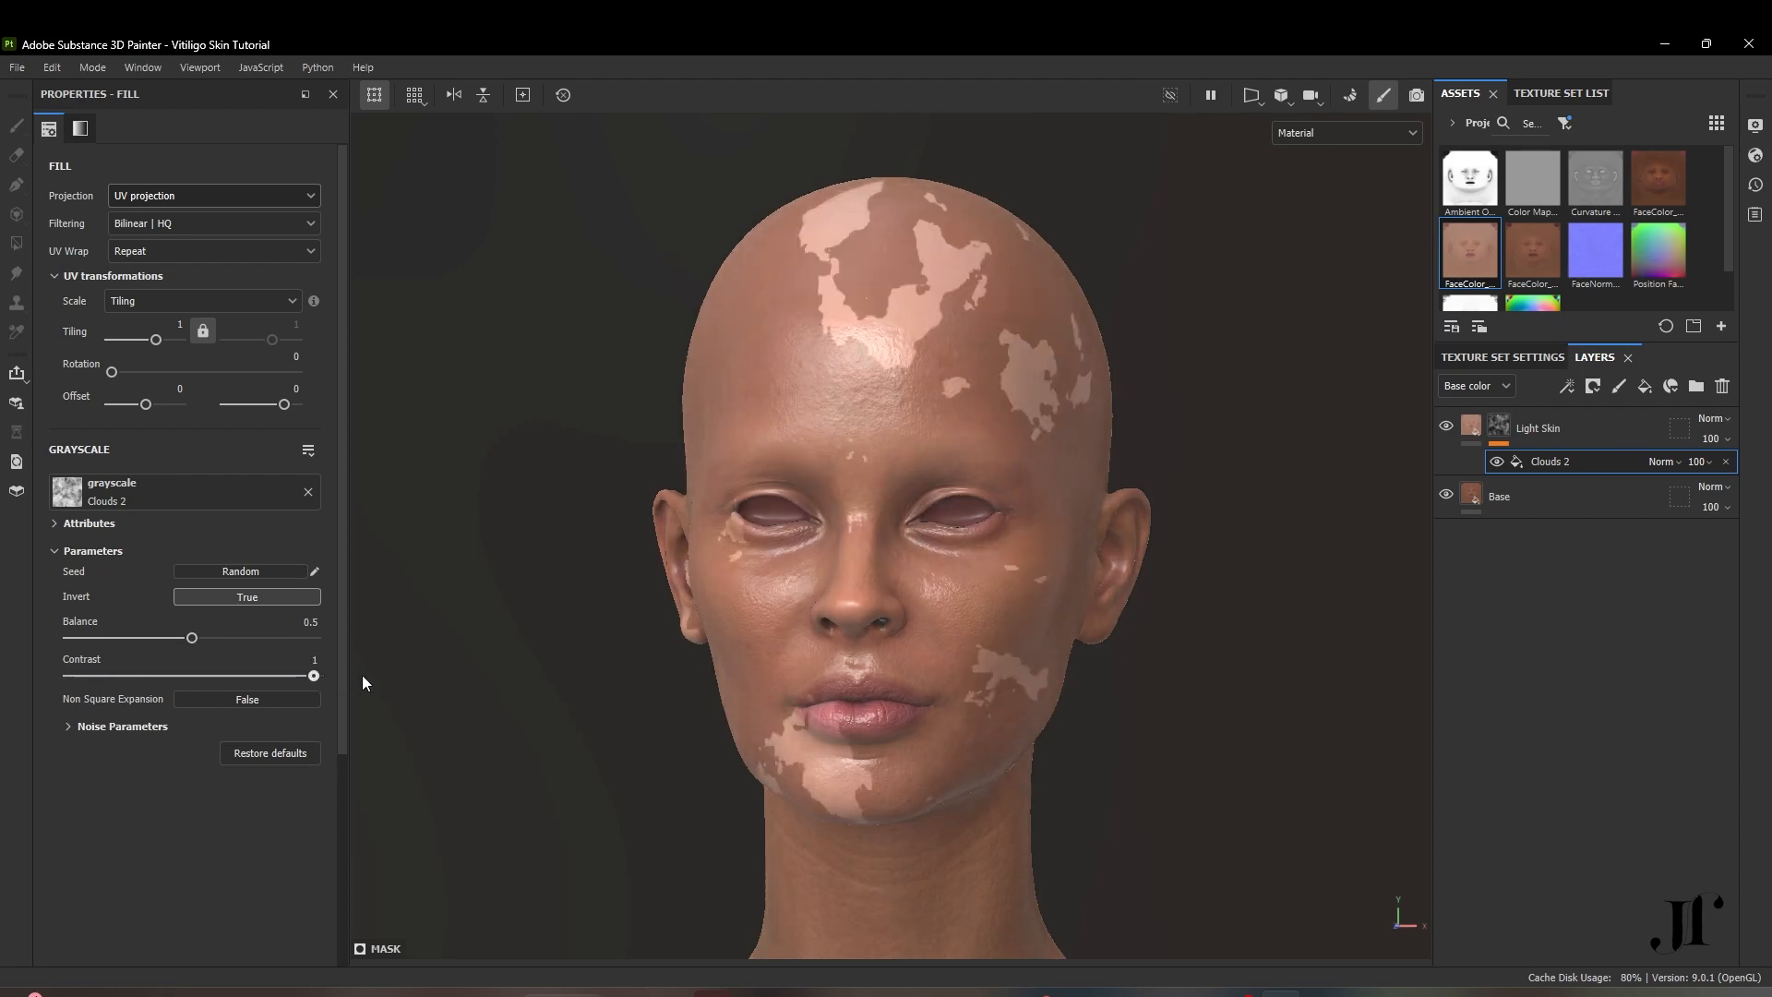
{"action": "scroll", "coordinate": [822, 474], "scroll_direction": "down", "scroll_amount": 5}
{"action": "mouse_move", "coordinate": [752, 566]}
{"action": "left_mouse_down", "text": "alt"}
{"action": "mouse_move", "coordinate": [1111, 739]}
{"action": "mouse_move", "coordinate": [1043, 601]}
{"action": "mouse_move", "coordinate": [862, 557]}
{"action": "mouse_move", "coordinate": [764, 576]}
{"action": "left_mouse_up", "text": "alt"}
{"action": "left_click_drag", "start_coordinate": [155, 339], "coordinate": [152, 339]}
{"action": "left_click_drag", "start_coordinate": [692, 538], "coordinate": [939, 709], "text": "alt"}
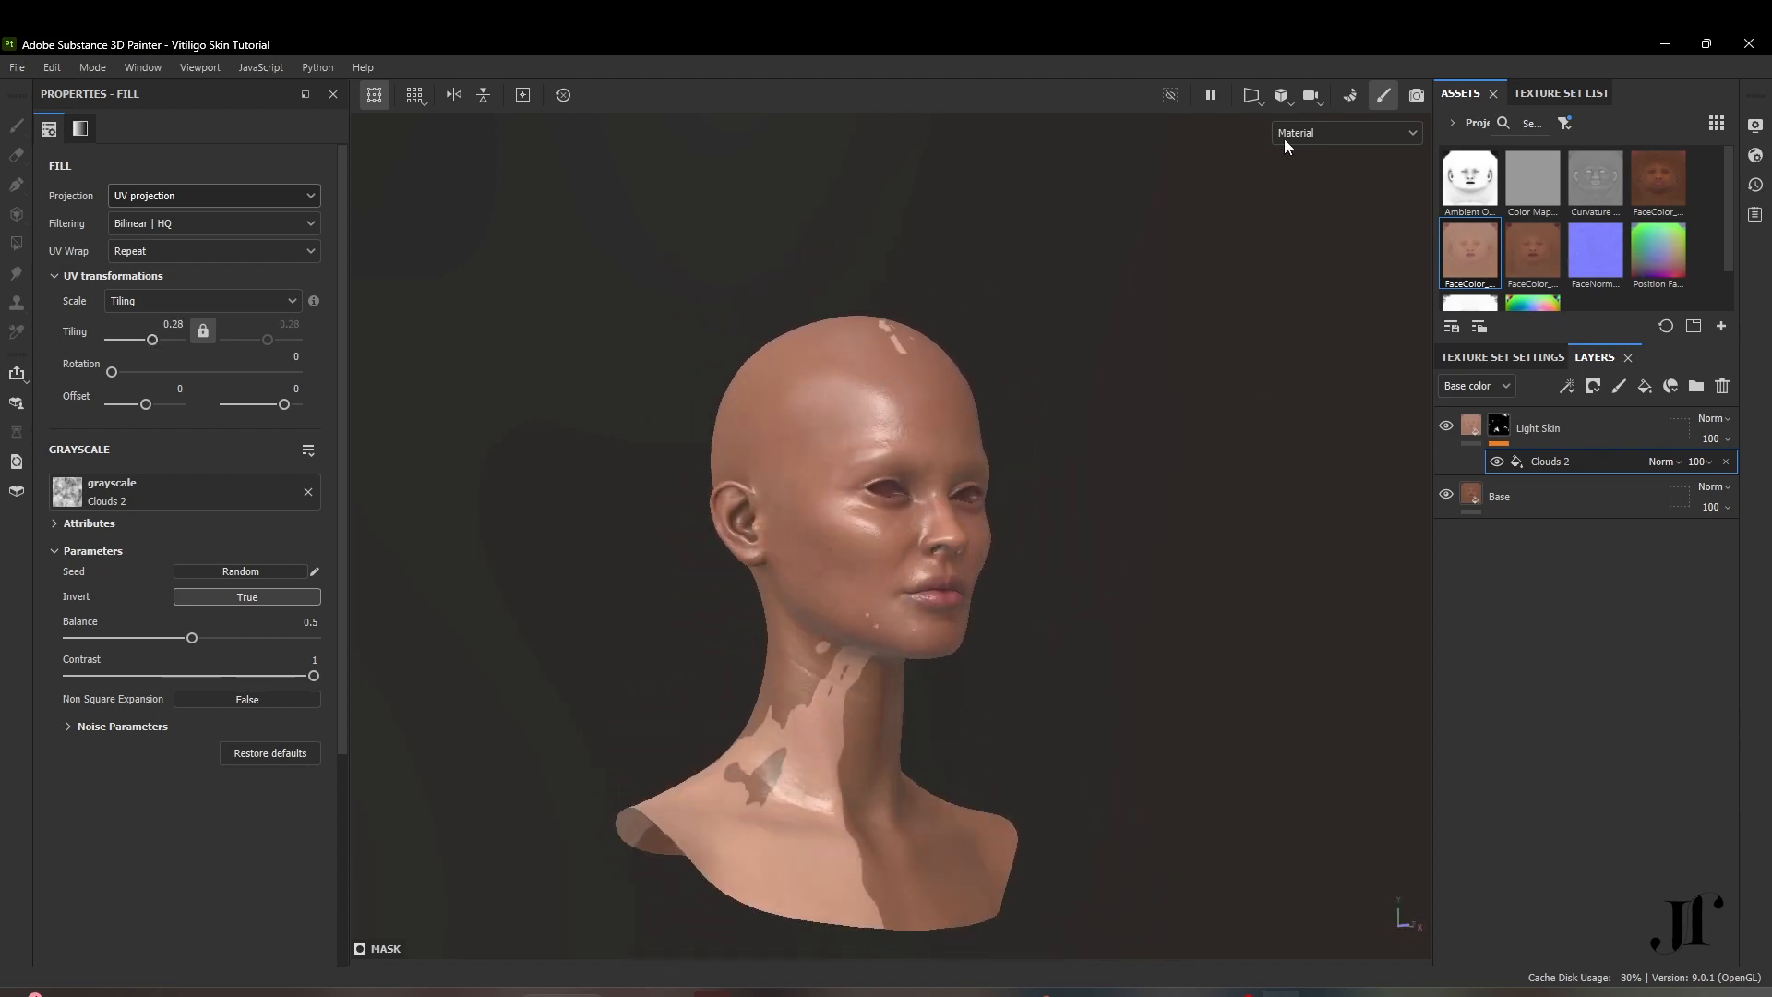
Show the 3D and 2D views together and shift the Clouds 2 pattern over one side of the face, offset about -0.057, 0.487
{"action": "left_click", "coordinate": [1257, 102]}
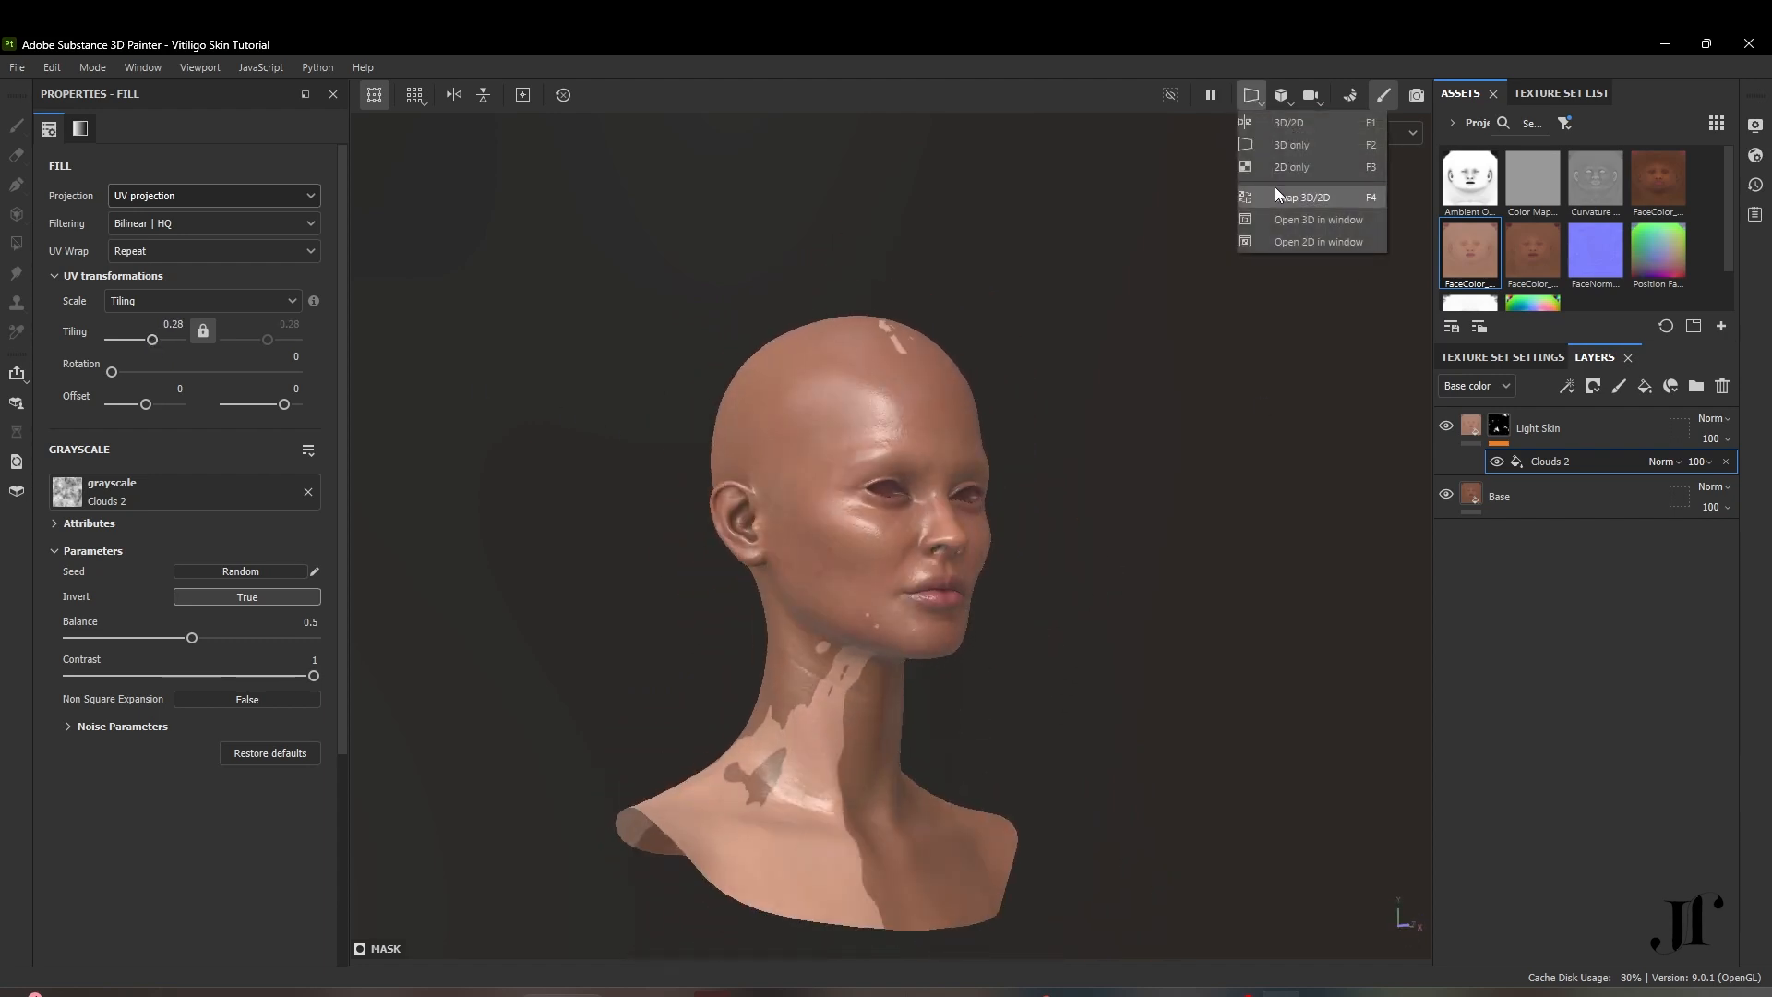
{"action": "left_click", "coordinate": [1302, 130]}
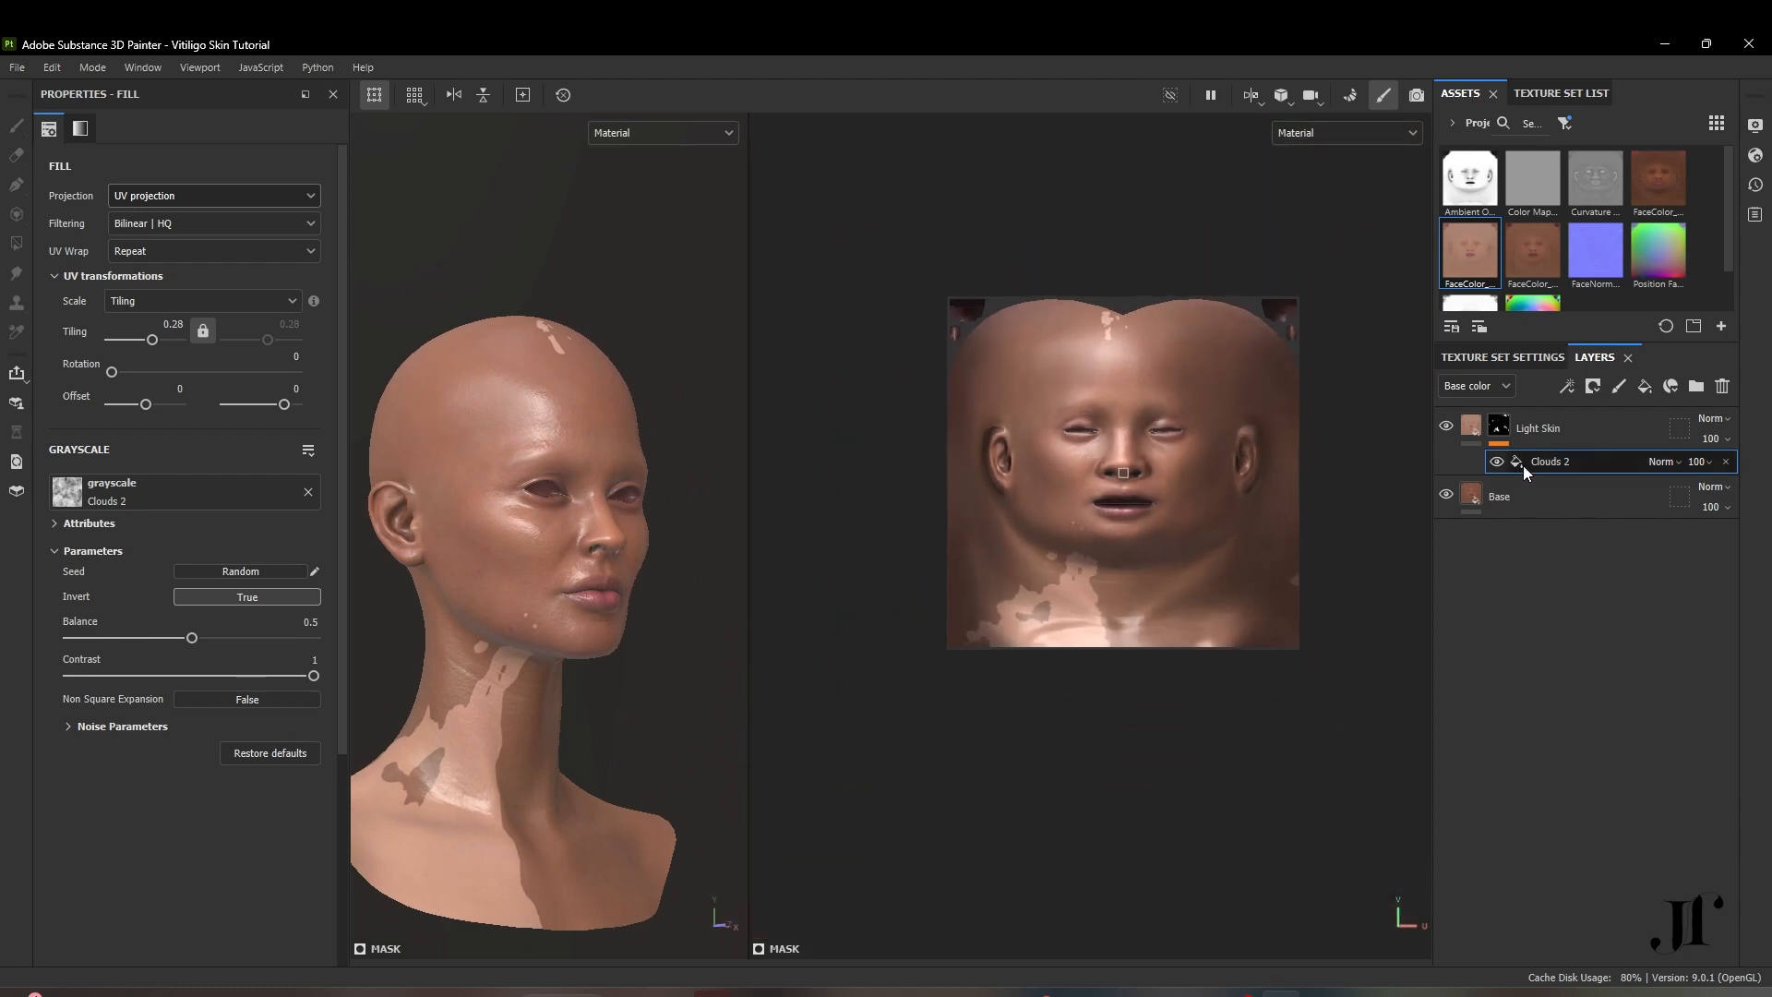
{"action": "scroll", "coordinate": [1274, 508], "scroll_direction": "down", "scroll_amount": 5}
{"action": "left_click_drag", "start_coordinate": [1222, 583], "coordinate": [1207, 525]}
{"action": "left_click_drag", "start_coordinate": [633, 616], "coordinate": [557, 783], "text": "alt"}
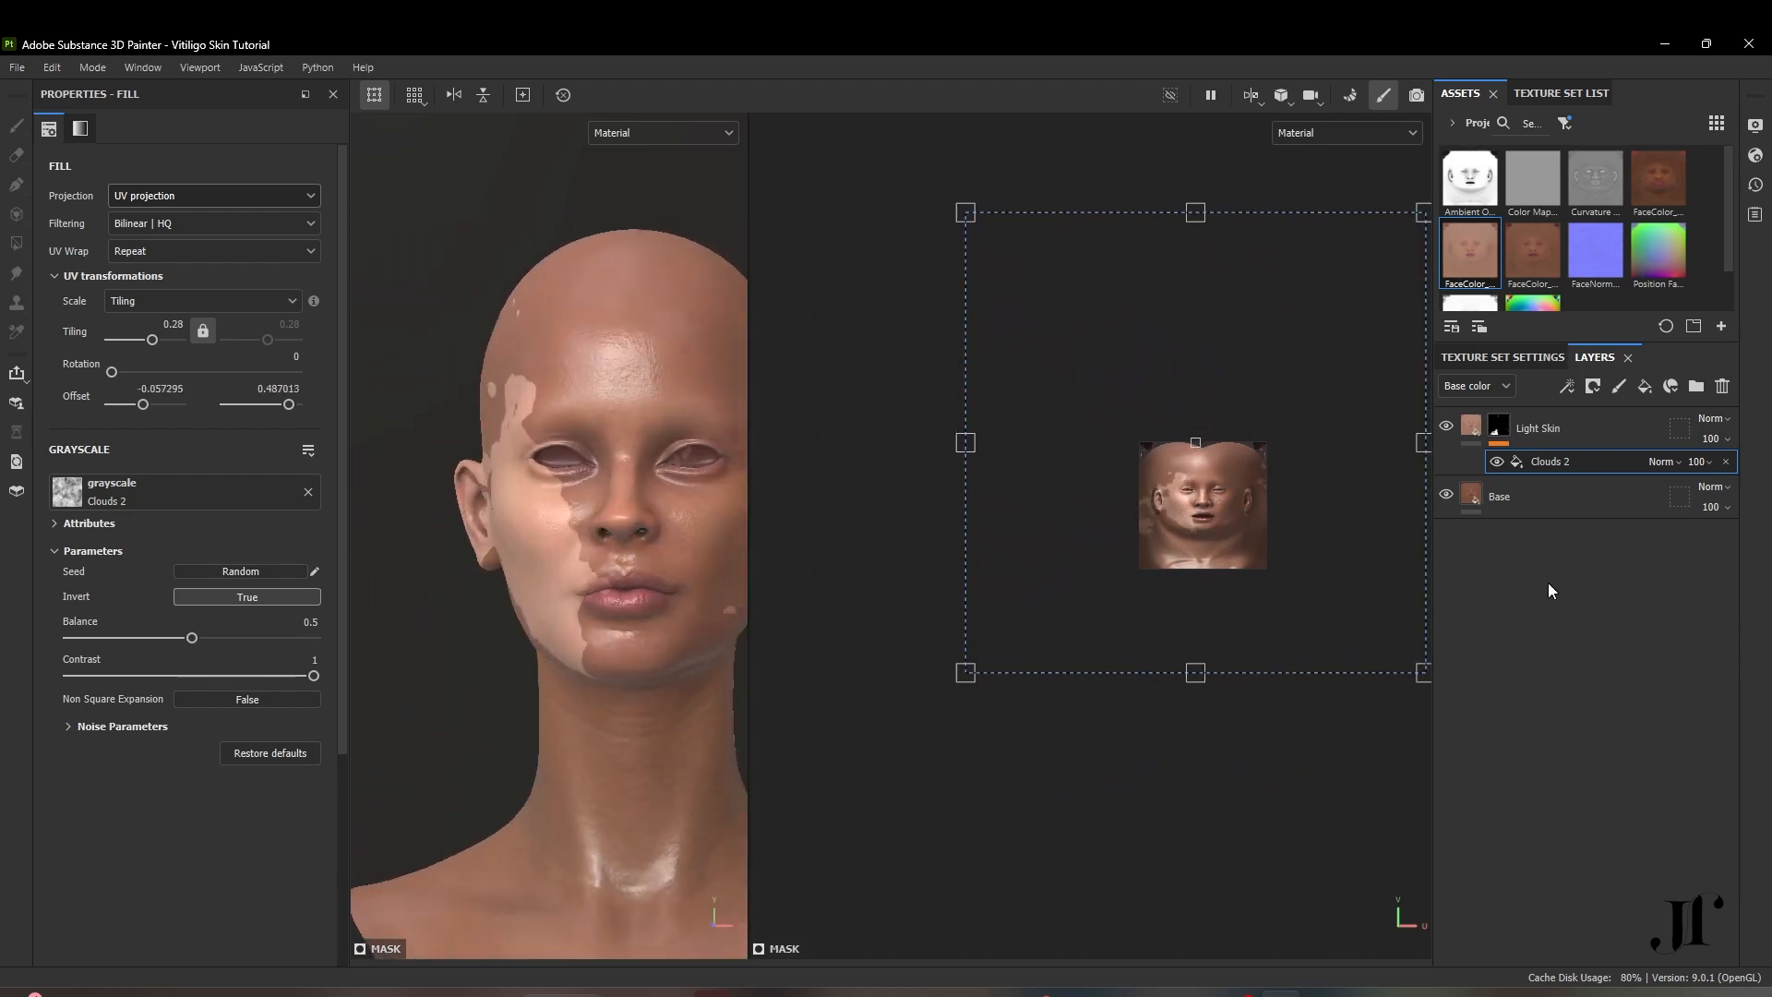
Duplicate the Light Skin layer and shift the copy's Clouds 2 pattern over the opposite eye and forehead, offset about 0.523, 0.766
{"action": "left_click", "coordinate": [1560, 428]}
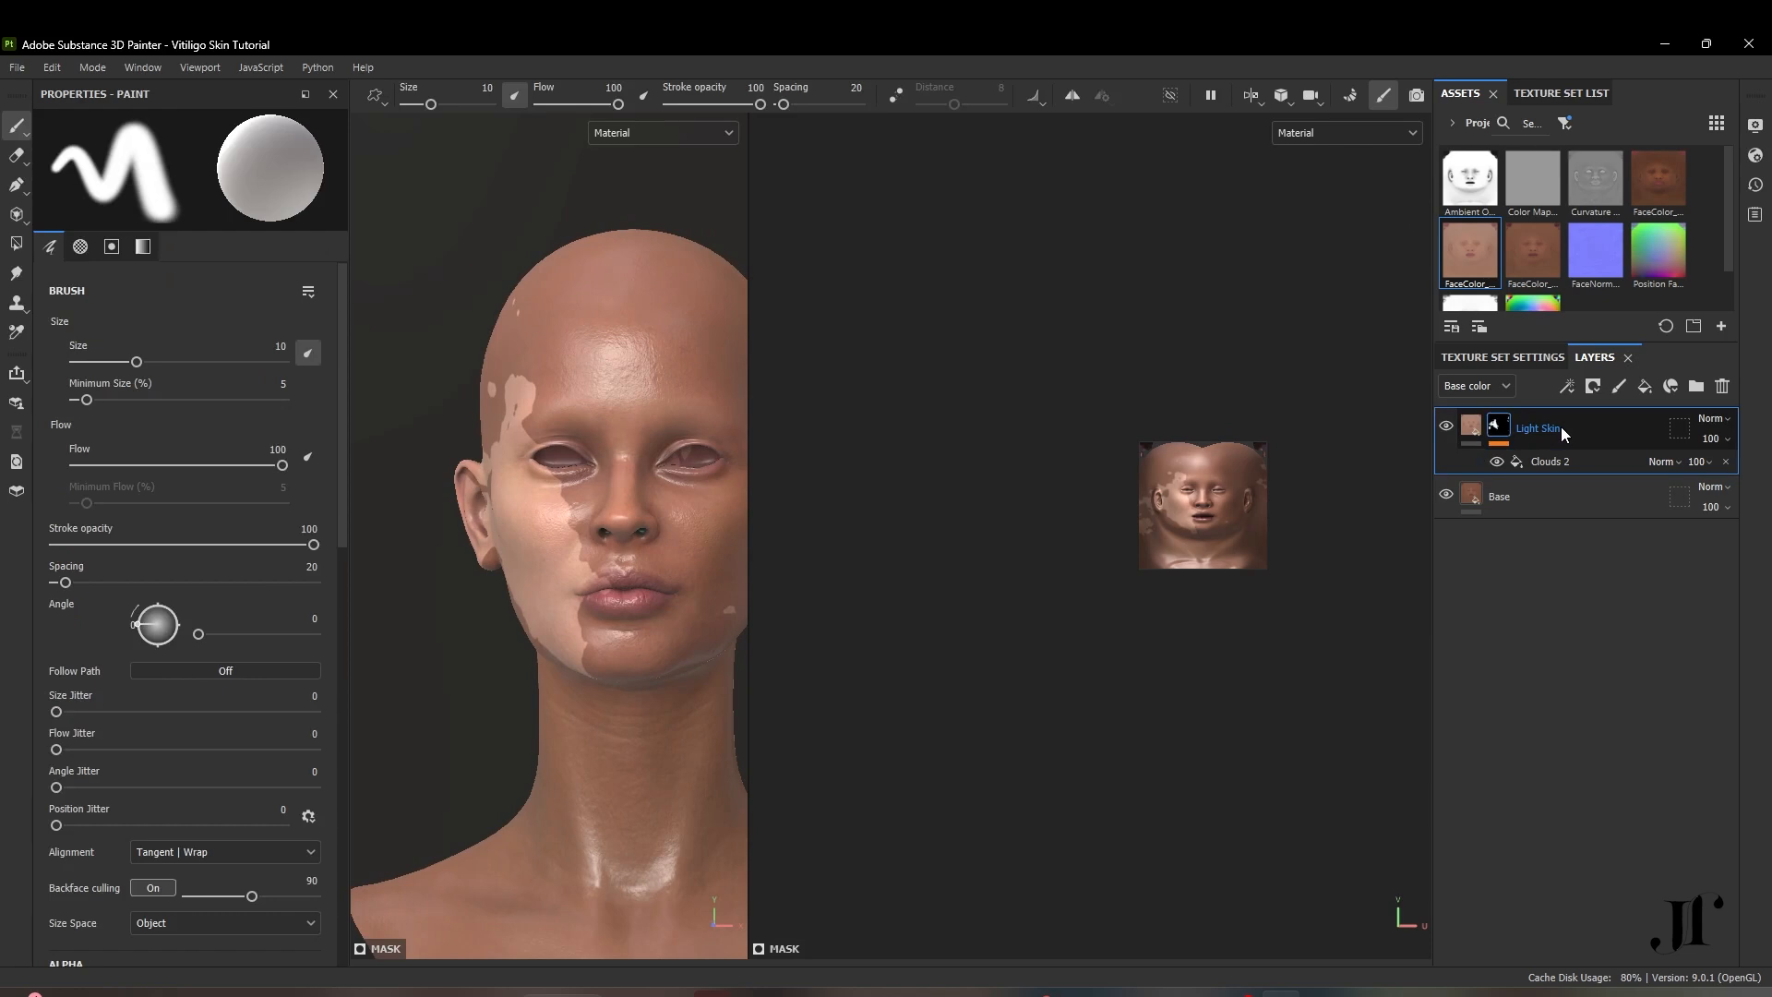
{"action": "key", "text": "ctrl+d"}
{"action": "left_click", "coordinate": [1542, 456]}
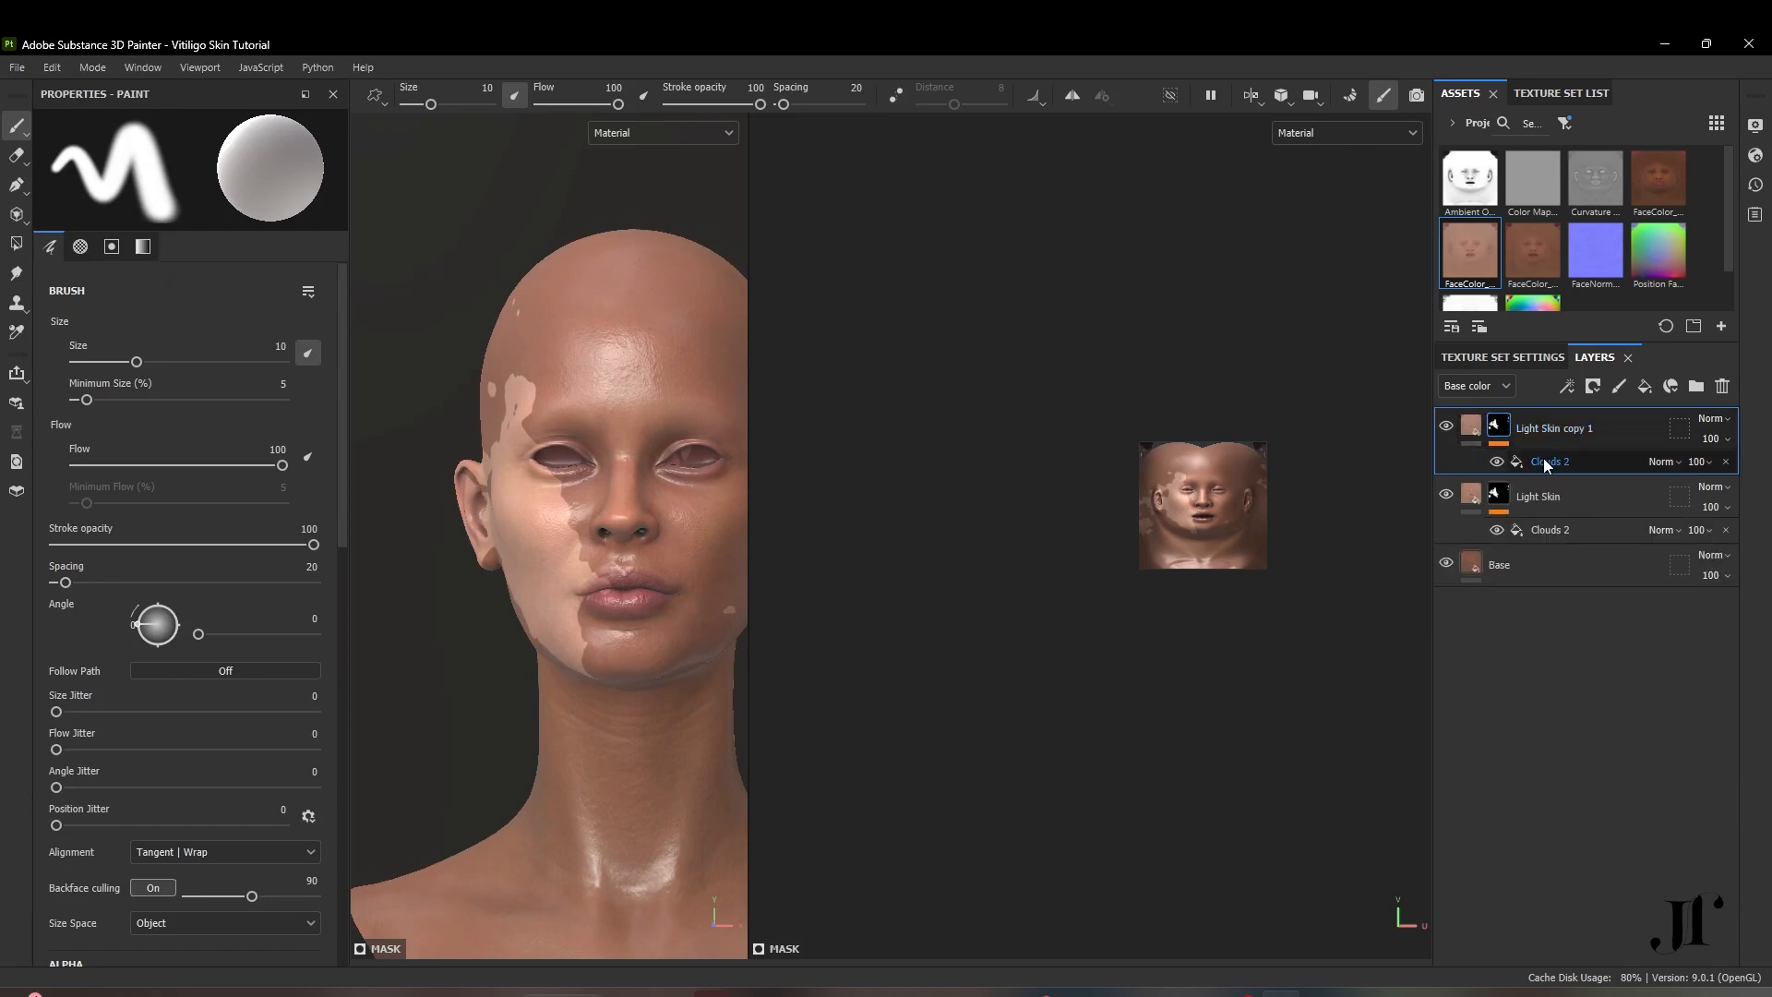
{"action": "left_click", "coordinate": [1543, 458]}
{"action": "left_click_drag", "start_coordinate": [1241, 534], "coordinate": [1316, 497]}
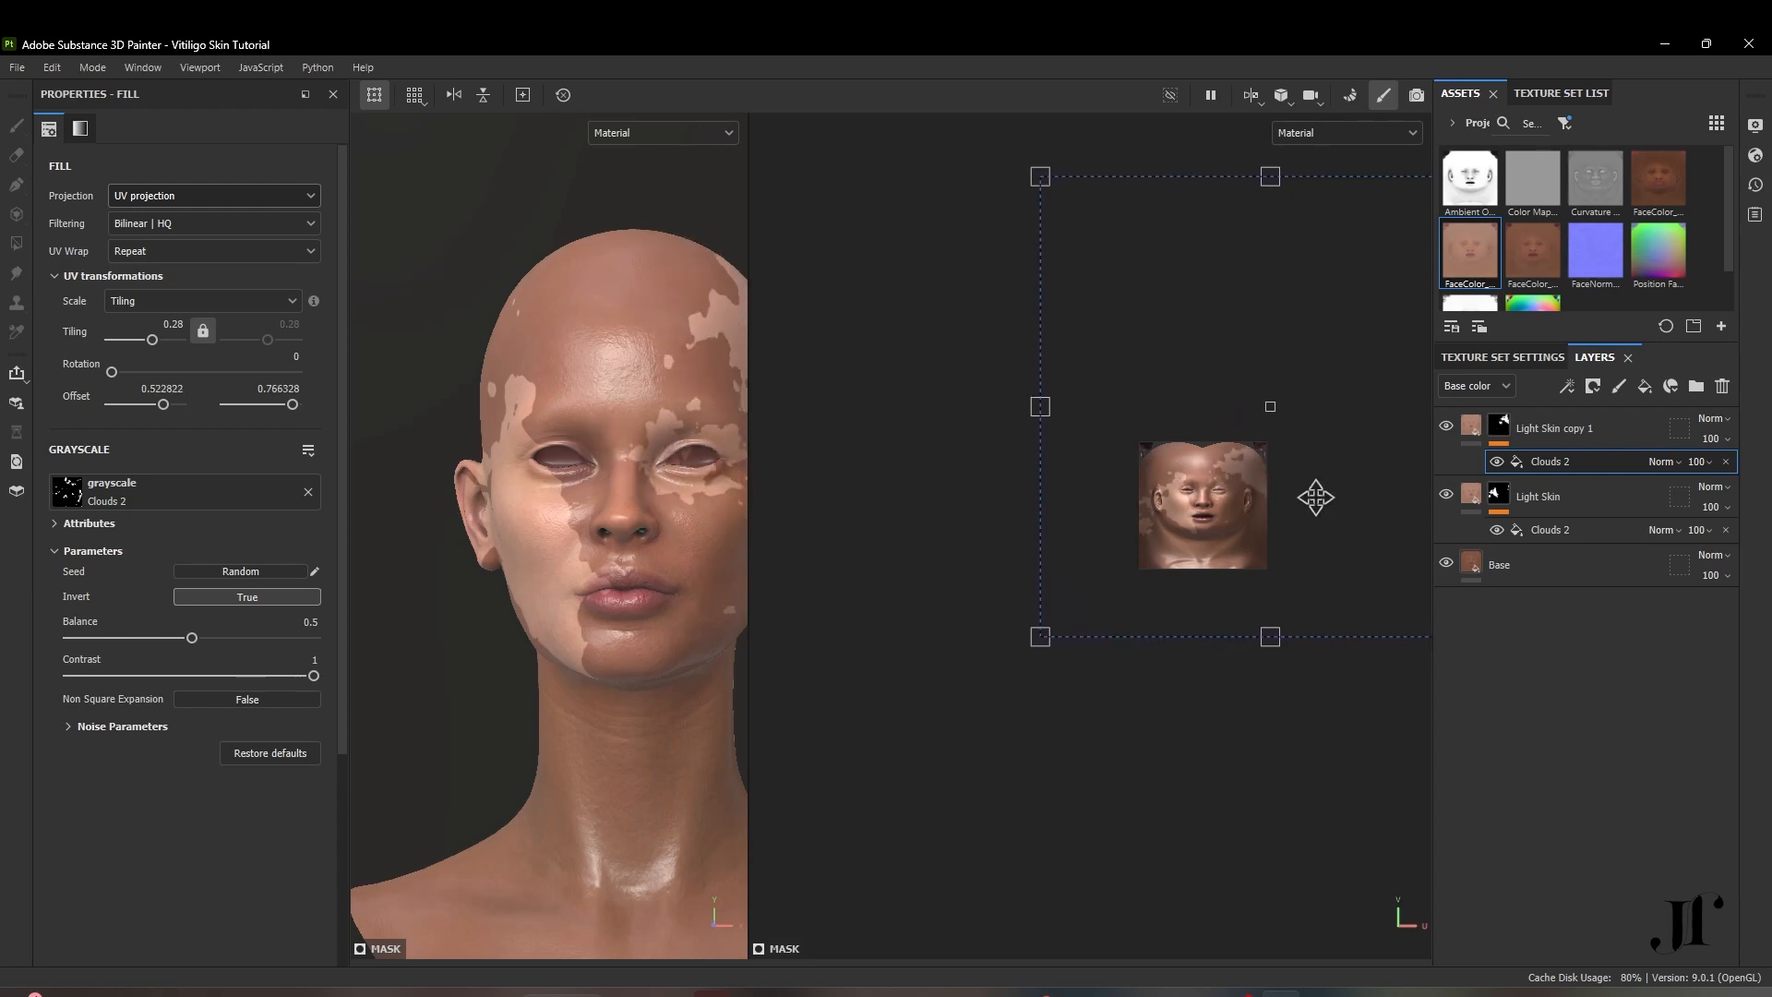
{"action": "left_click_drag", "start_coordinate": [613, 595], "coordinate": [587, 720], "text": "alt"}
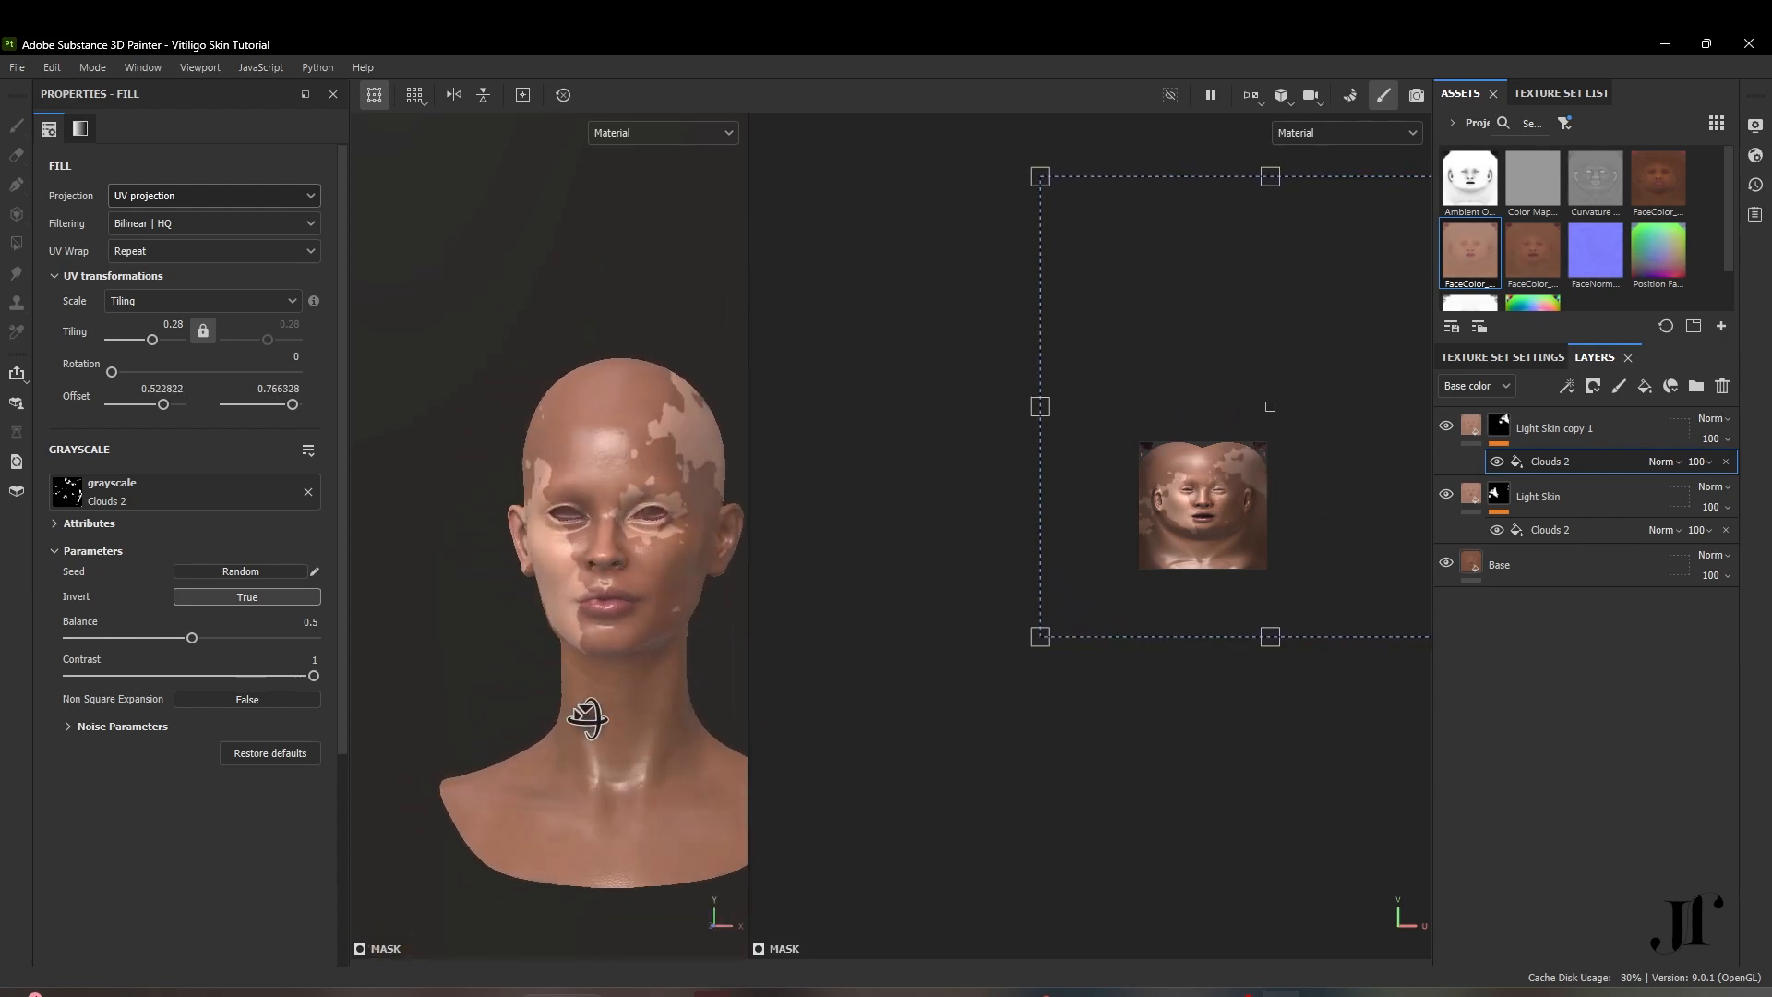
Duplicate Light Skin copy 1 and move and rotate the new copy's Clouds 2 pattern to put light patches on the neck
{"action": "left_click", "coordinate": [1582, 429]}
{"action": "key", "text": "ctrl+d"}
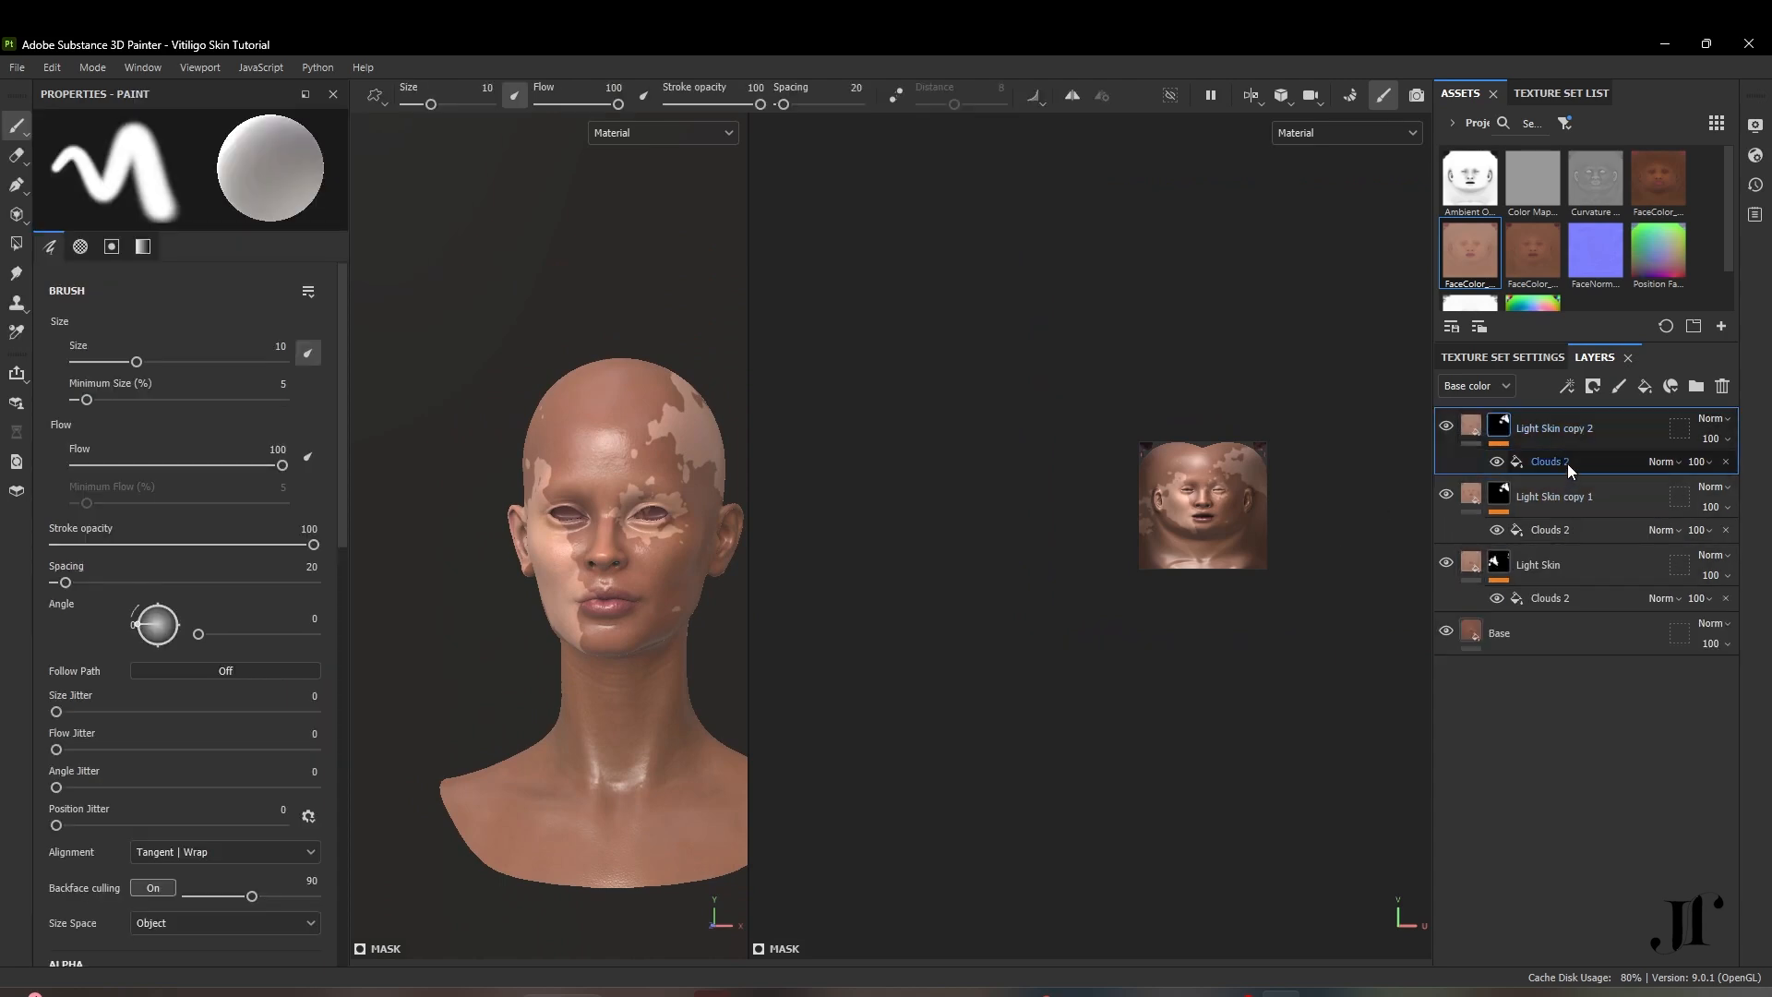
{"action": "left_click", "coordinate": [1567, 463]}
{"action": "scroll", "coordinate": [1177, 502], "scroll_direction": "down", "scroll_amount": 2}
{"action": "scroll", "coordinate": [1244, 528], "scroll_direction": "up", "scroll_amount": 9}
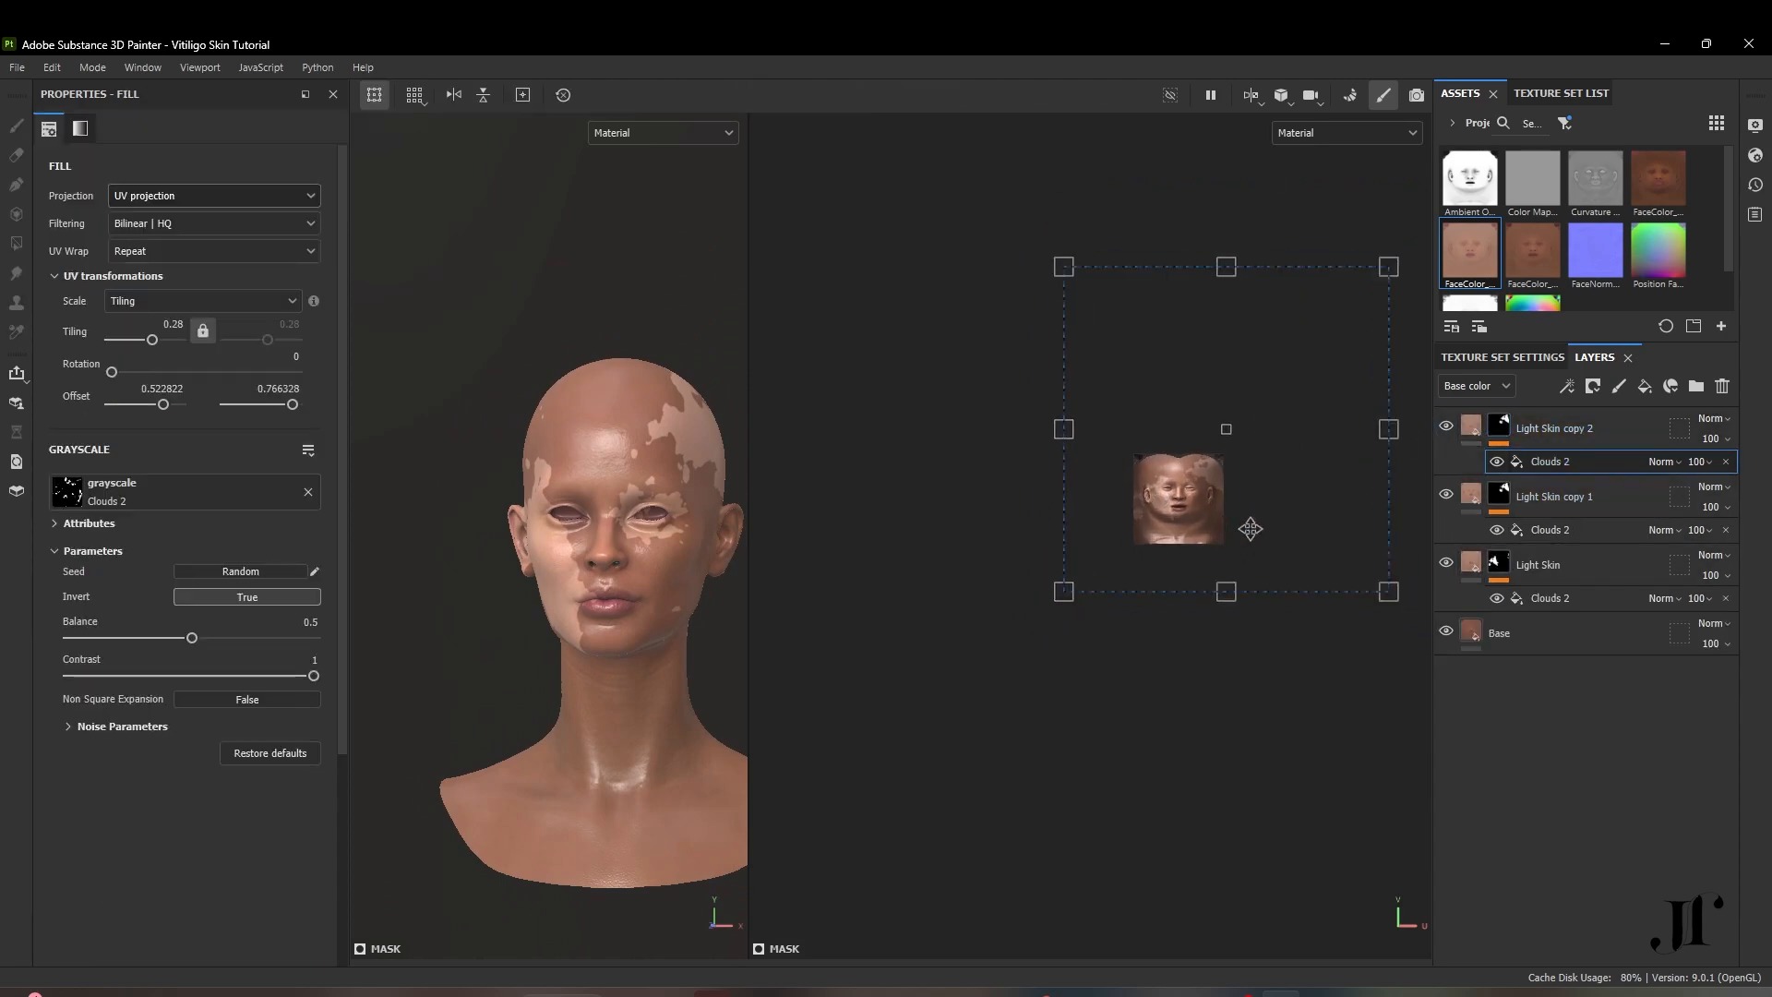
{"action": "left_click_drag", "start_coordinate": [1201, 499], "coordinate": [1179, 608]}
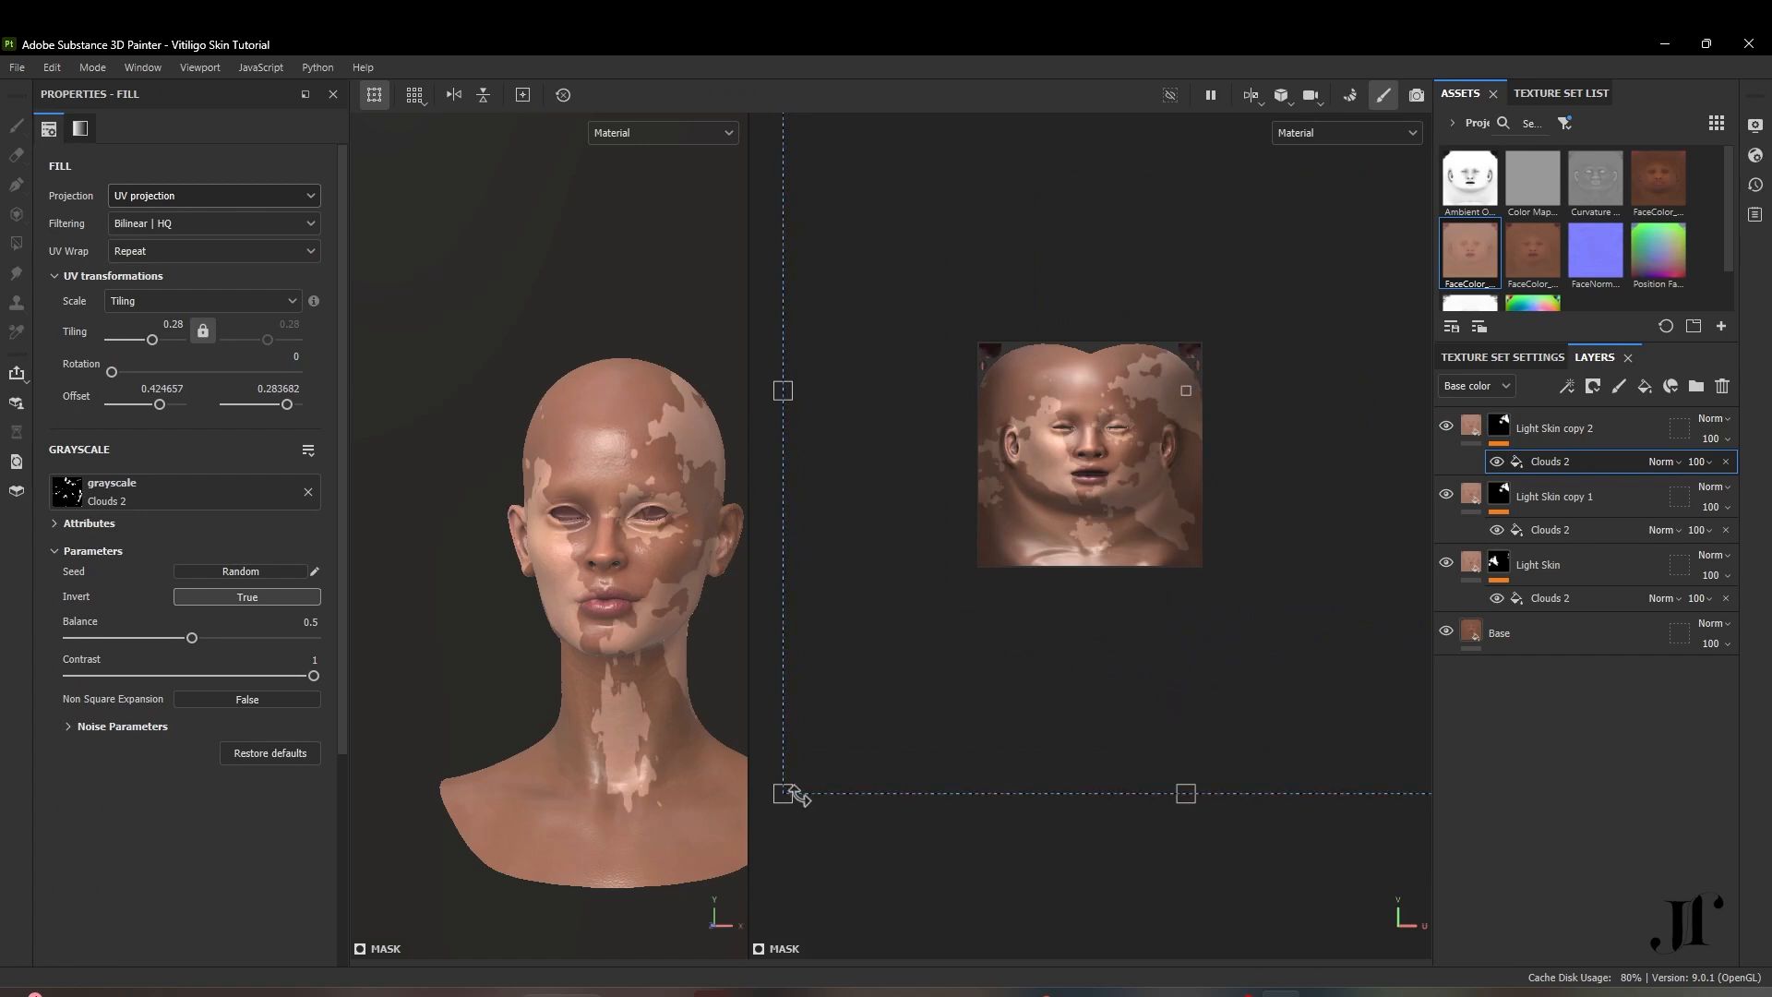
{"action": "left_click_drag", "start_coordinate": [766, 787], "coordinate": [771, 304]}
{"action": "mouse_move", "coordinate": [1268, 697]}
{"action": "left_mouse_down"}
{"action": "mouse_move", "coordinate": [1255, 684]}
{"action": "mouse_move", "coordinate": [1259, 704]}
{"action": "left_mouse_up"}
{"action": "scroll", "coordinate": [532, 667], "scroll_direction": "down", "scroll_amount": 3}
{"action": "left_click_drag", "start_coordinate": [532, 668], "coordinate": [575, 749], "text": "alt"}
Duplicate Light Skin copy 2 and rotate and reposition the new copy's Clouds 2 pattern on the UV layout
{"action": "left_click", "coordinate": [1594, 433]}
{"action": "key", "text": "ctrl+d"}
{"action": "left_click", "coordinate": [1570, 466]}
{"action": "scroll", "coordinate": [1147, 514], "scroll_direction": "down", "scroll_amount": 3}
{"action": "left_click_drag", "start_coordinate": [1124, 560], "coordinate": [957, 665]}
{"action": "left_click_drag", "start_coordinate": [1244, 333], "coordinate": [1348, 856]}
{"action": "left_click_drag", "start_coordinate": [1196, 709], "coordinate": [1001, 819]}
{"action": "scroll", "coordinate": [587, 746], "scroll_direction": "up", "scroll_amount": 2}
{"action": "scroll", "coordinate": [587, 746], "scroll_direction": "up", "scroll_amount": 3}
{"action": "left_click_drag", "start_coordinate": [587, 746], "coordinate": [559, 739], "text": "alt"}
Reposition the Clouds 2 pattern of Light Skin copy 3 to an offset of about -0.375, -1.008
{"action": "left_click", "coordinate": [1570, 562]}
{"action": "left_click", "coordinate": [1549, 667]}
{"action": "scroll", "coordinate": [744, 546], "scroll_direction": "down", "scroll_amount": 3}
{"action": "left_click", "coordinate": [1555, 429]}
{"action": "left_click", "coordinate": [1551, 462]}
{"action": "left_click_drag", "start_coordinate": [964, 645], "coordinate": [981, 590]}
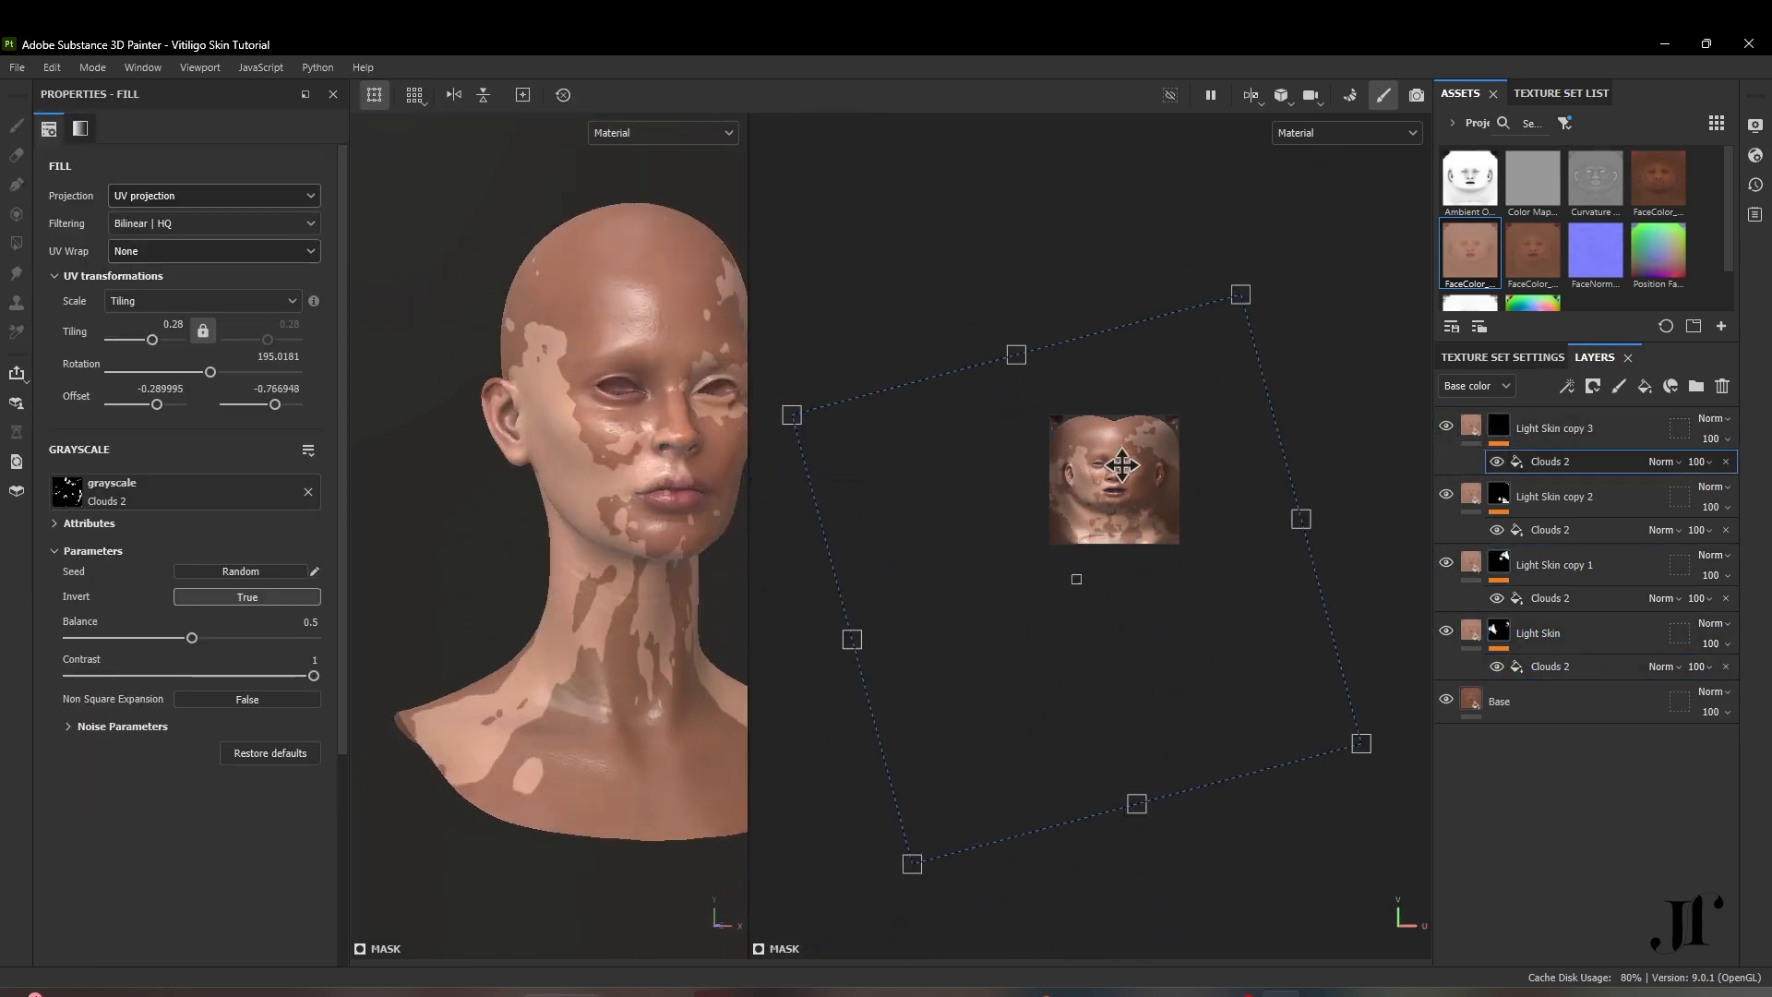
{"action": "left_click_drag", "start_coordinate": [1124, 467], "coordinate": [1065, 610]}
{"action": "left_click_drag", "start_coordinate": [636, 614], "coordinate": [656, 593], "text": "alt"}
{"action": "scroll", "coordinate": [652, 587], "scroll_direction": "up", "scroll_amount": 3}
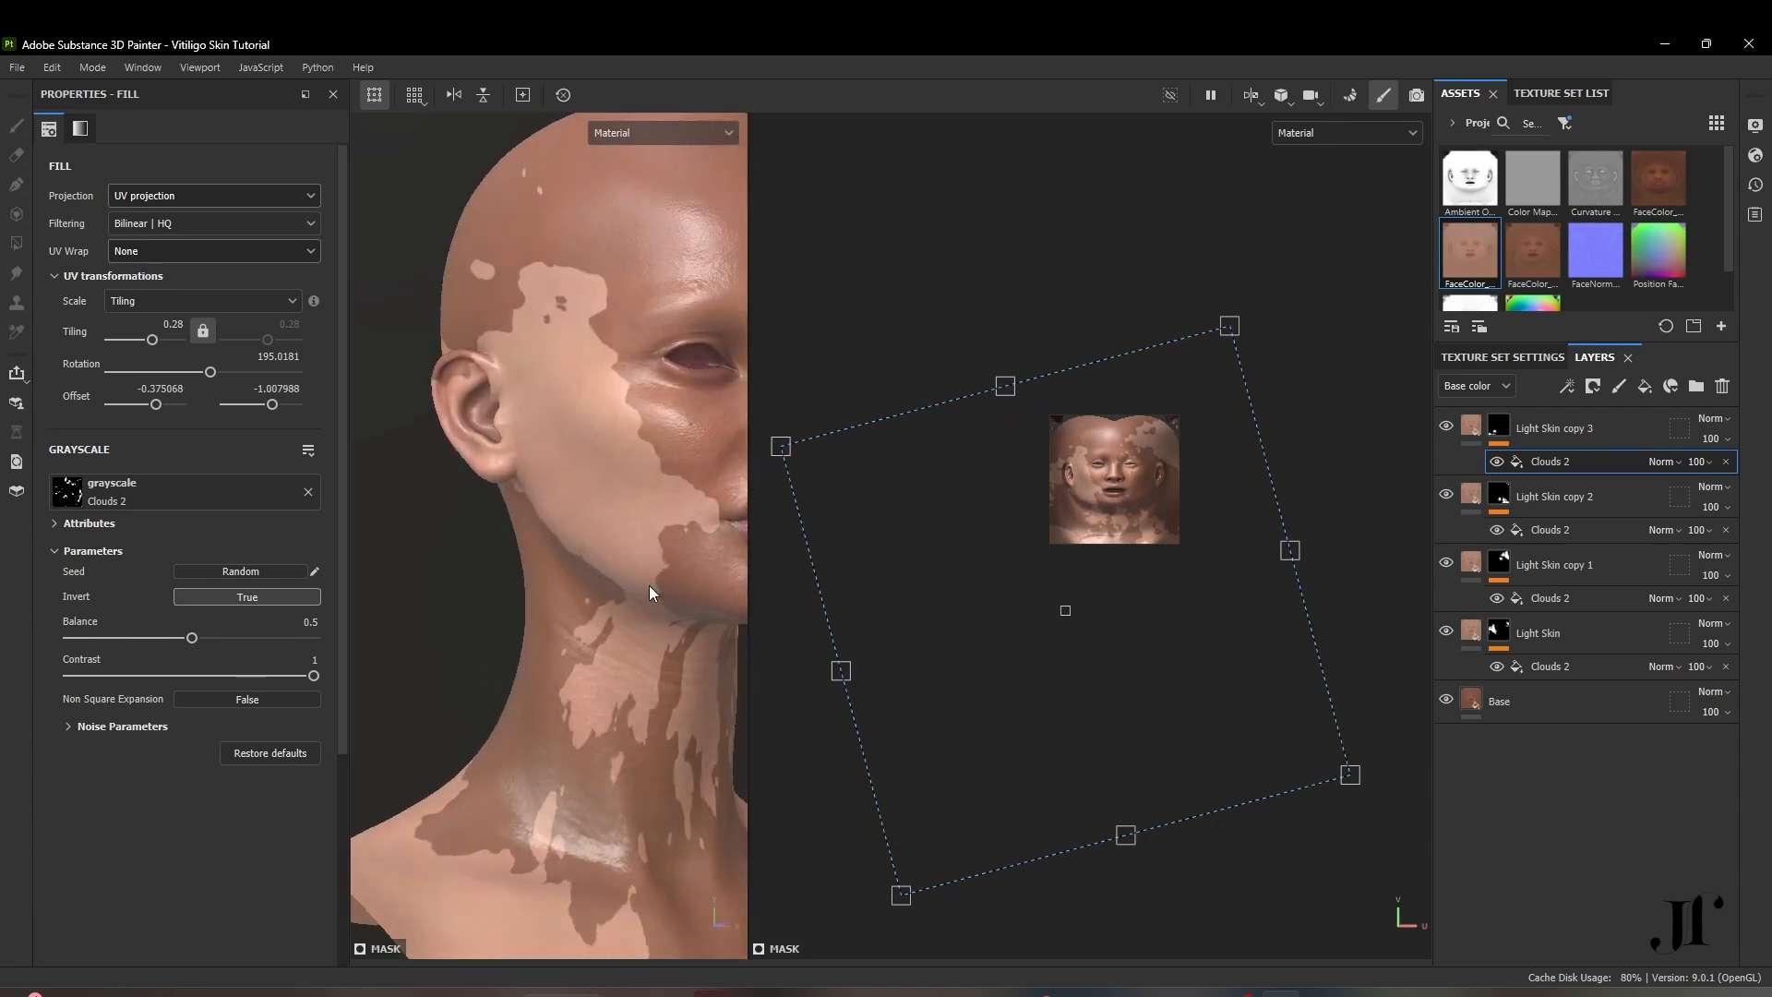
{"action": "scroll", "coordinate": [650, 585], "scroll_direction": "down", "scroll_amount": 3}
Return to the 3D-only view and turn the bust to face the front
{"action": "left_click", "coordinate": [1251, 97]}
{"action": "left_click", "coordinate": [1300, 143]}
{"action": "left_click_drag", "start_coordinate": [1154, 706], "coordinate": [910, 645], "text": "alt"}
Start a texture export and browse for its output directory in the Substance Files folder of 2024 Youtube Tutorials
{"action": "left_click", "coordinate": [17, 68]}
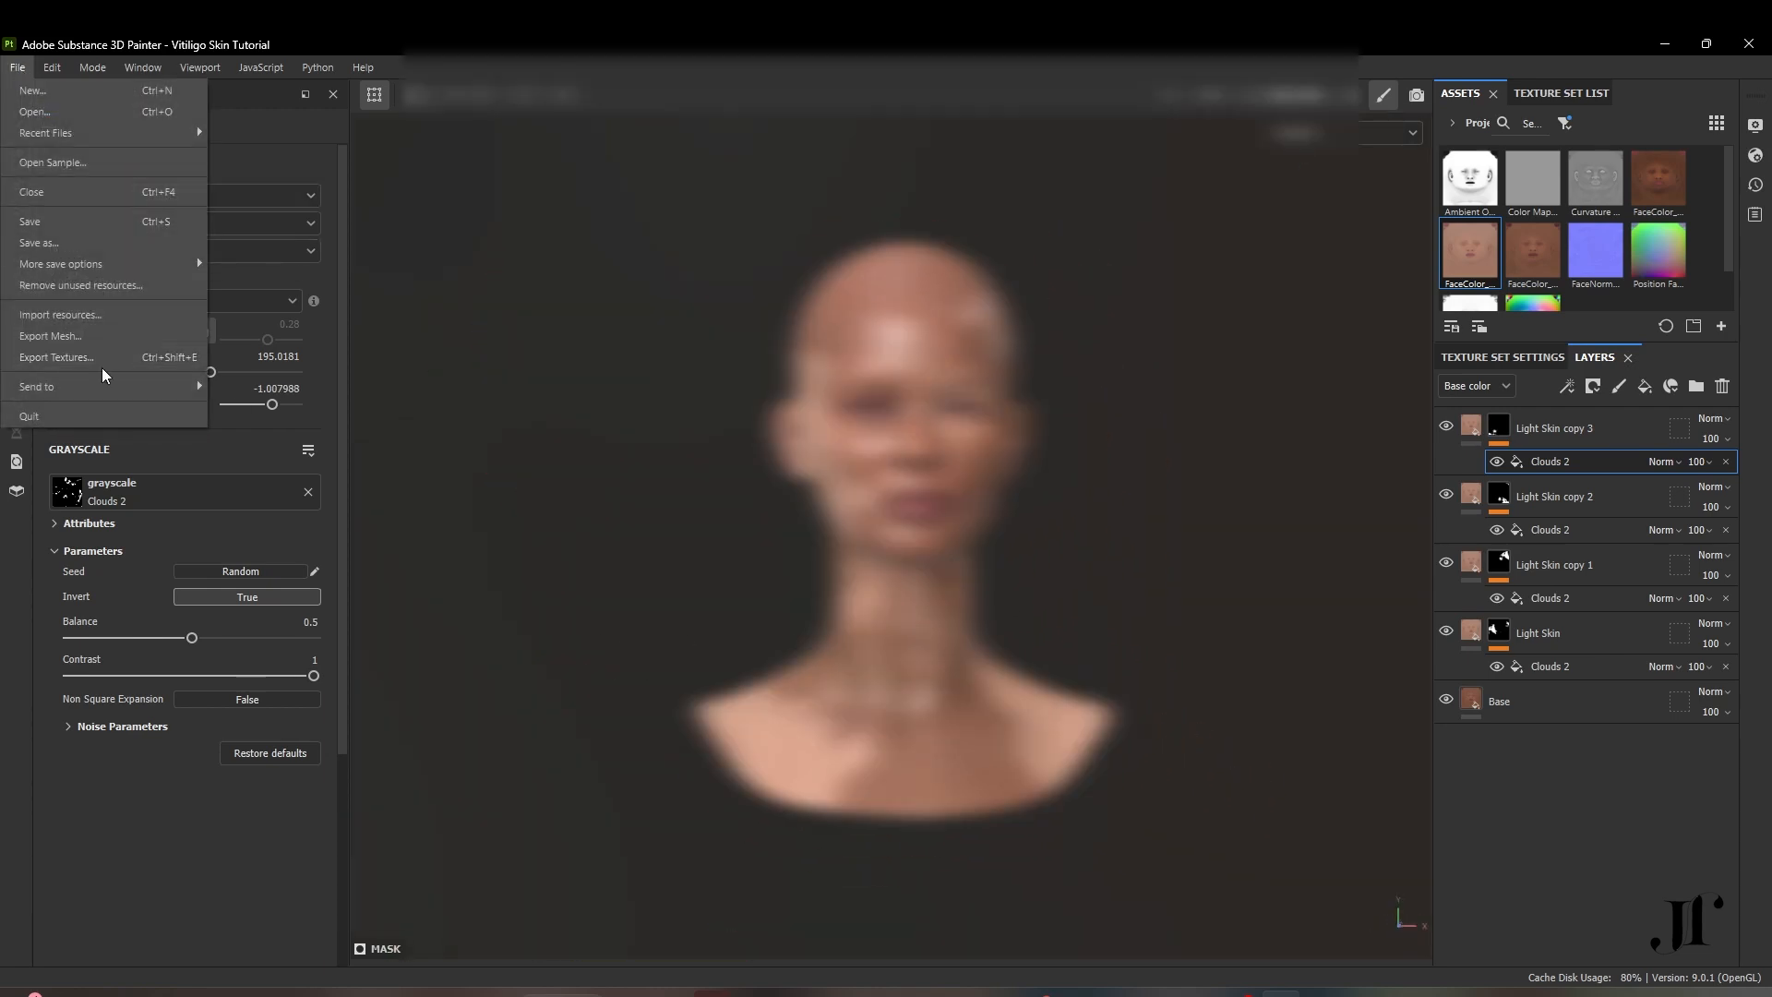
{"action": "left_click", "coordinate": [104, 366]}
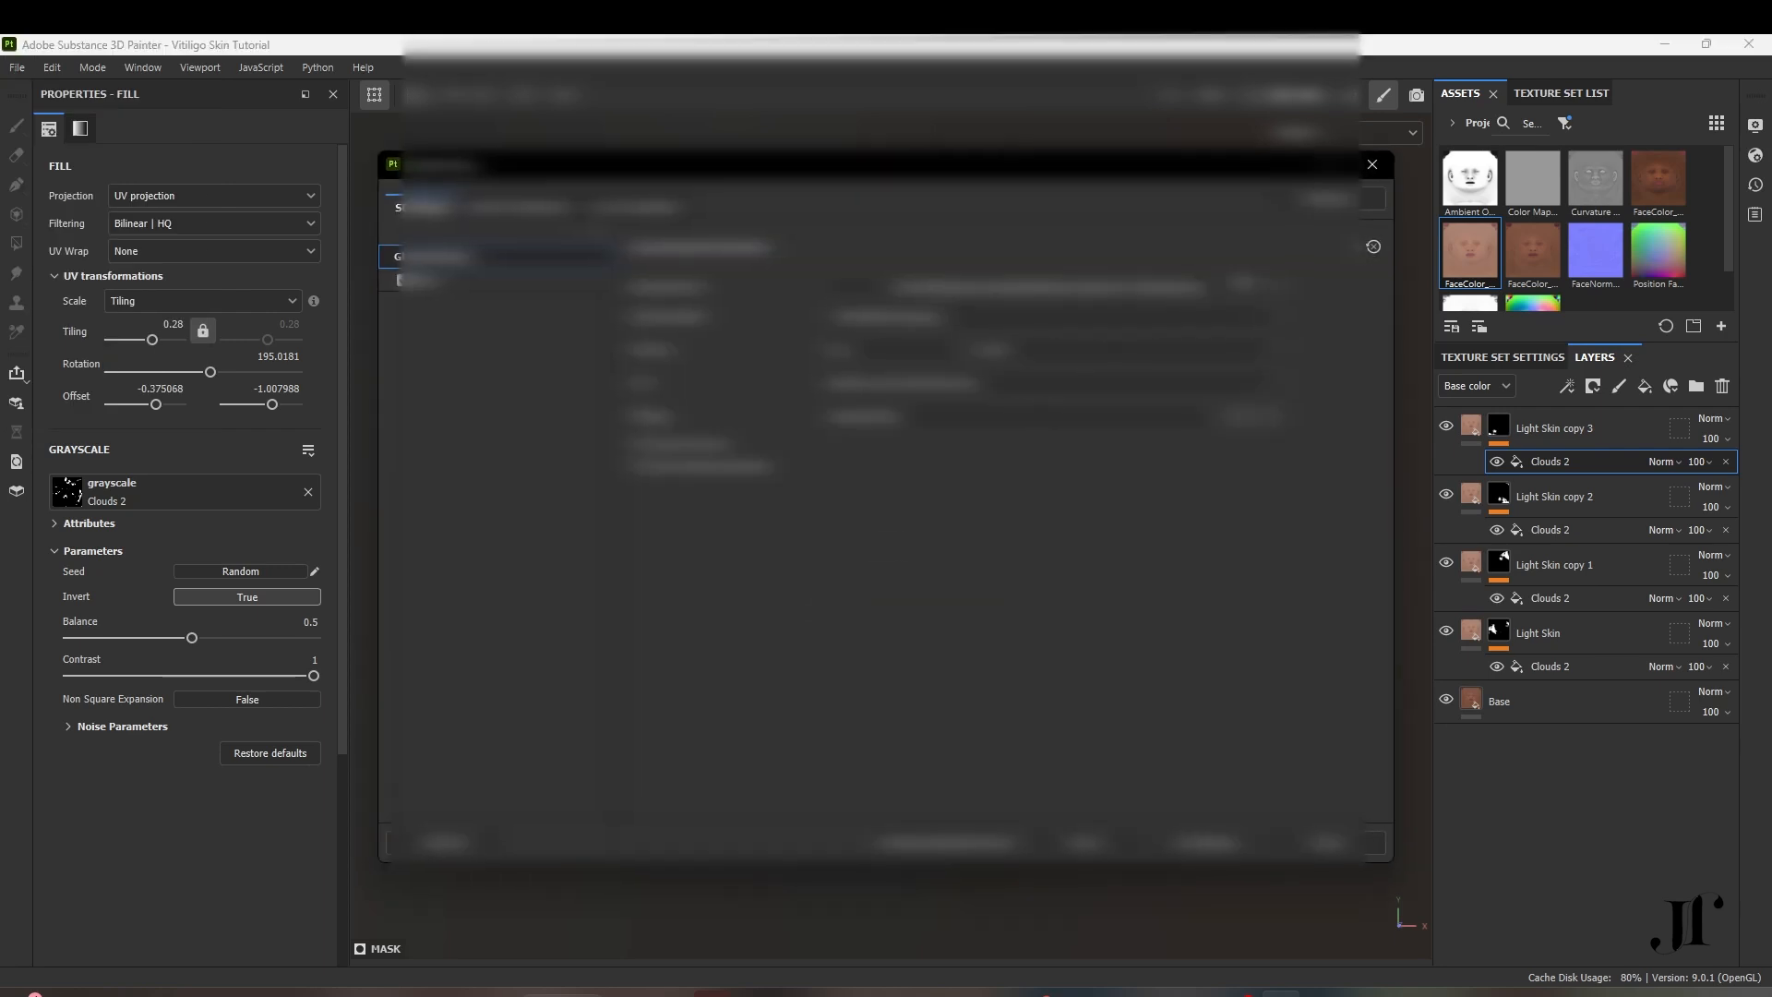
{"action": "left_click", "coordinate": [1046, 287]}
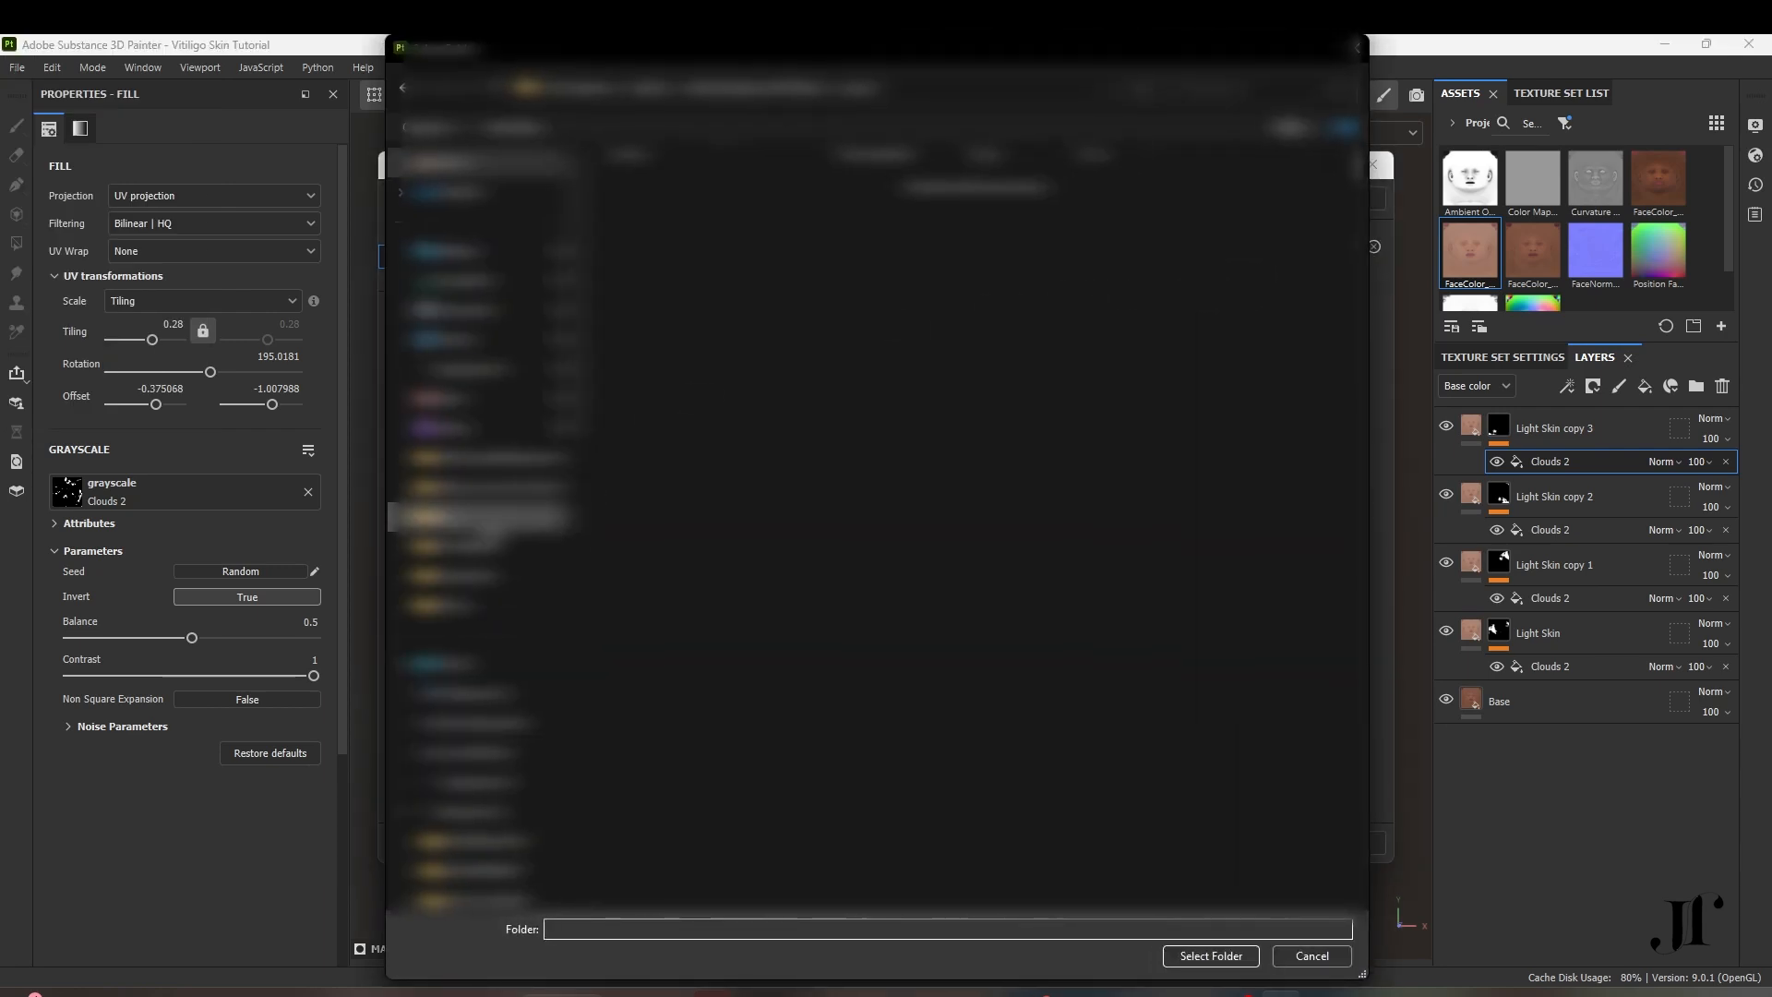
{"action": "left_click", "coordinate": [501, 460]}
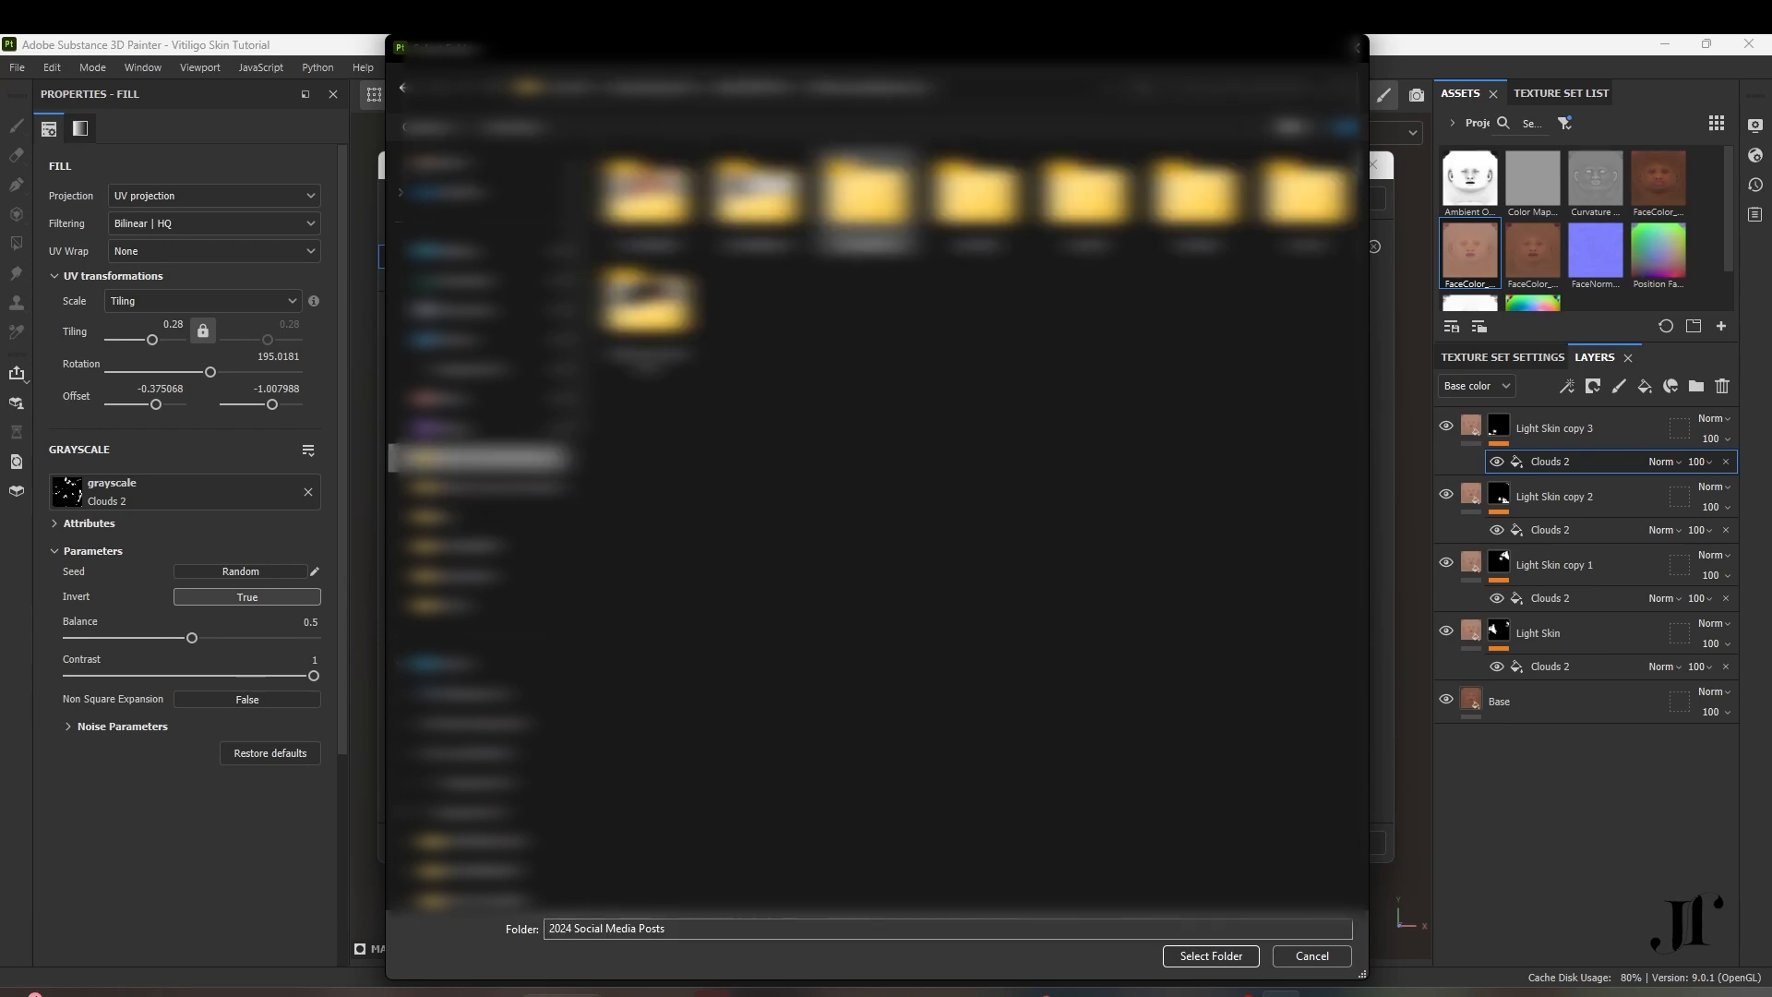
{"action": "left_click", "coordinate": [754, 88]}
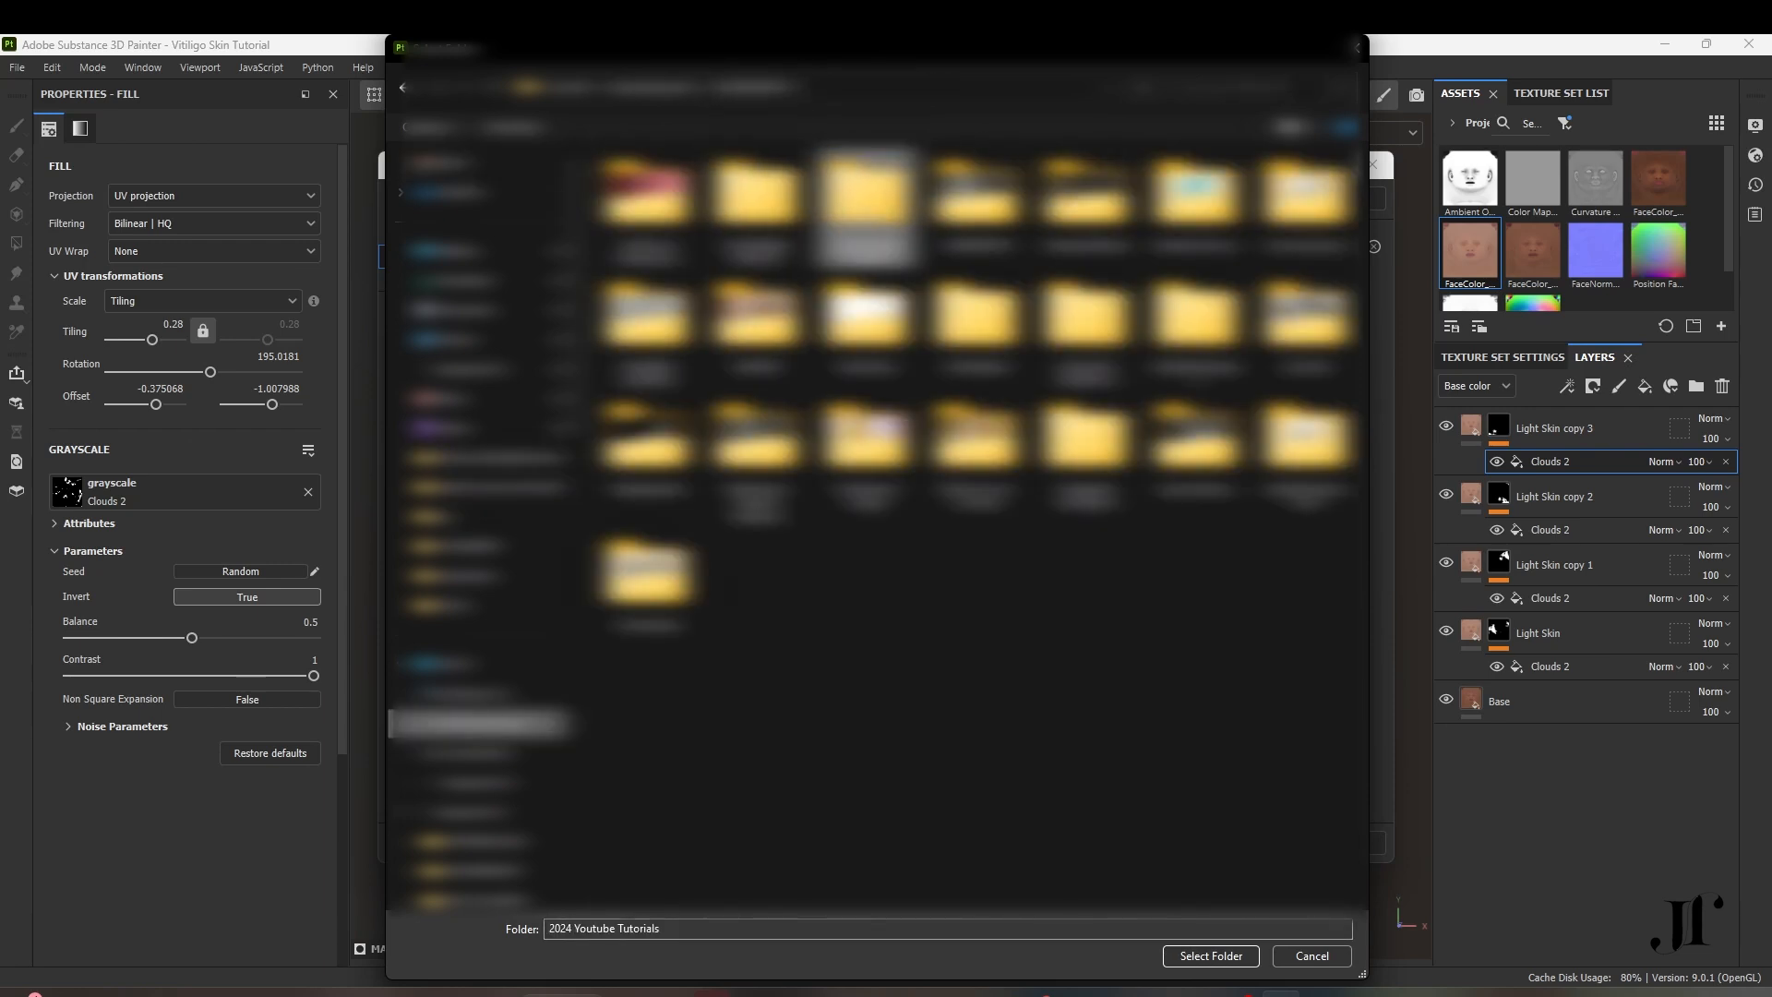
{"action": "double_click", "coordinate": [867, 231]}
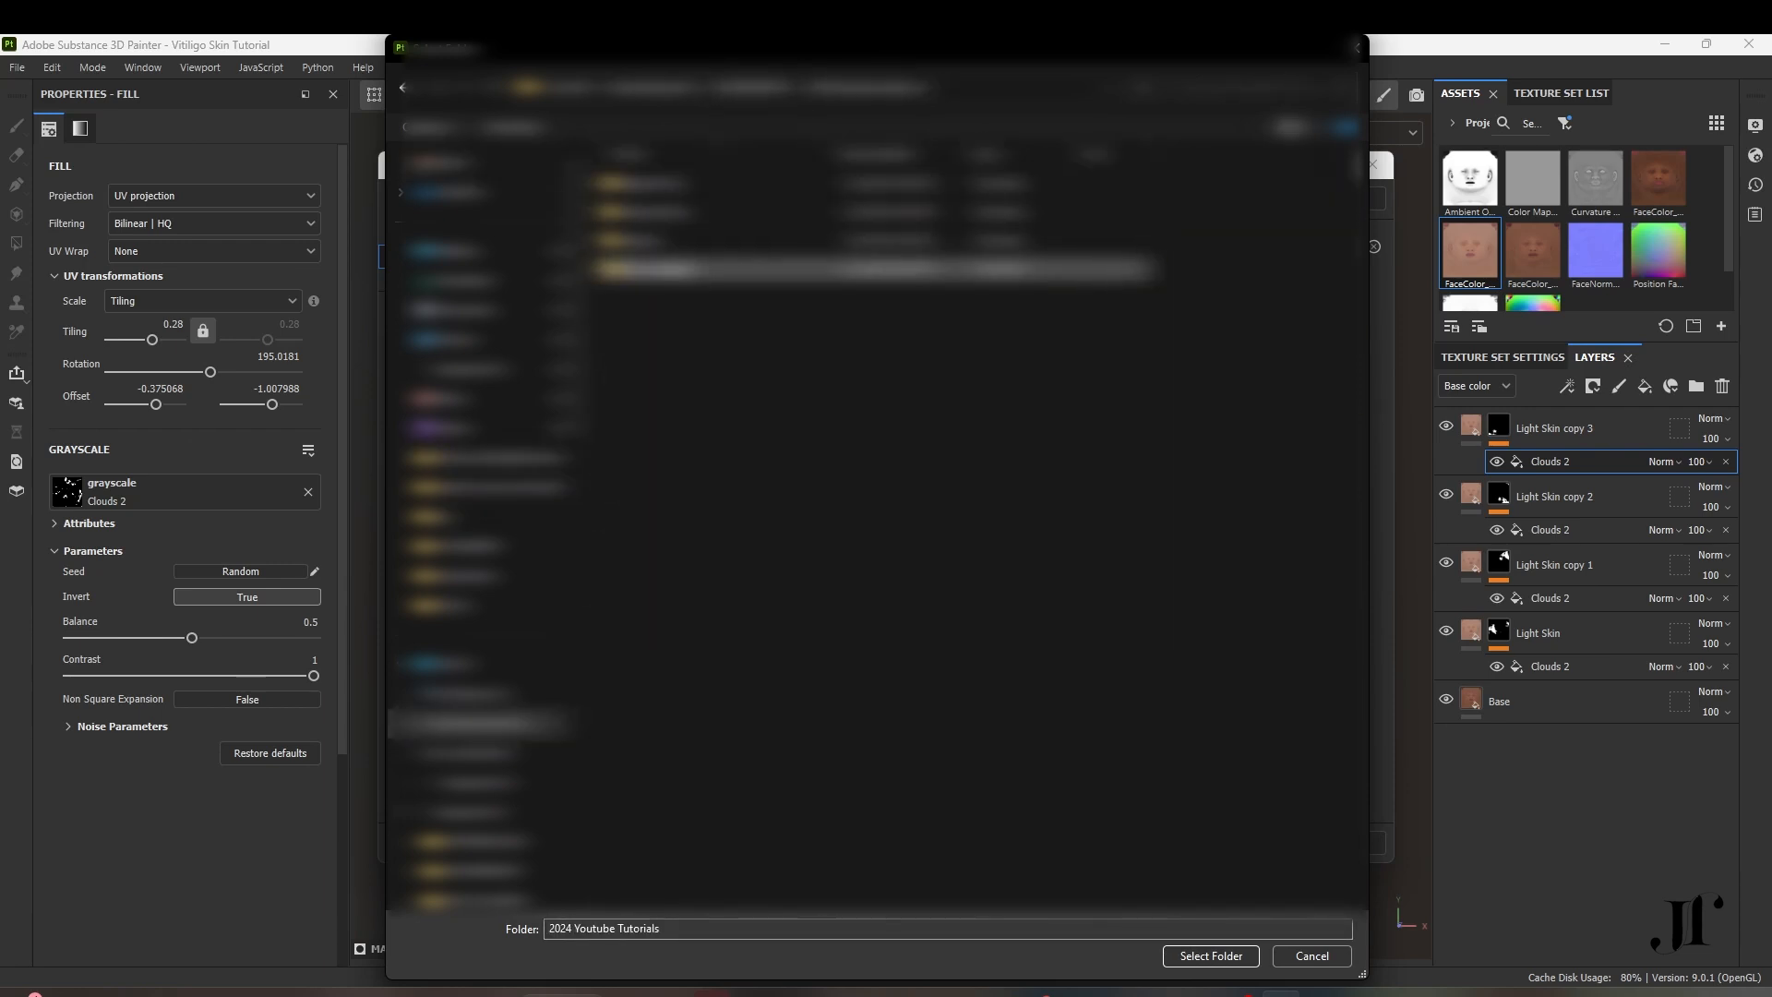
{"action": "double_click", "coordinate": [676, 270]}
Create a folder named Faon Vitiligo in Substance Files and choose it as the export output directory
{"action": "right_click", "coordinate": [799, 345]}
{"action": "mouse_move", "coordinate": [964, 519]}
{"action": "left_click", "coordinate": [1082, 521]}
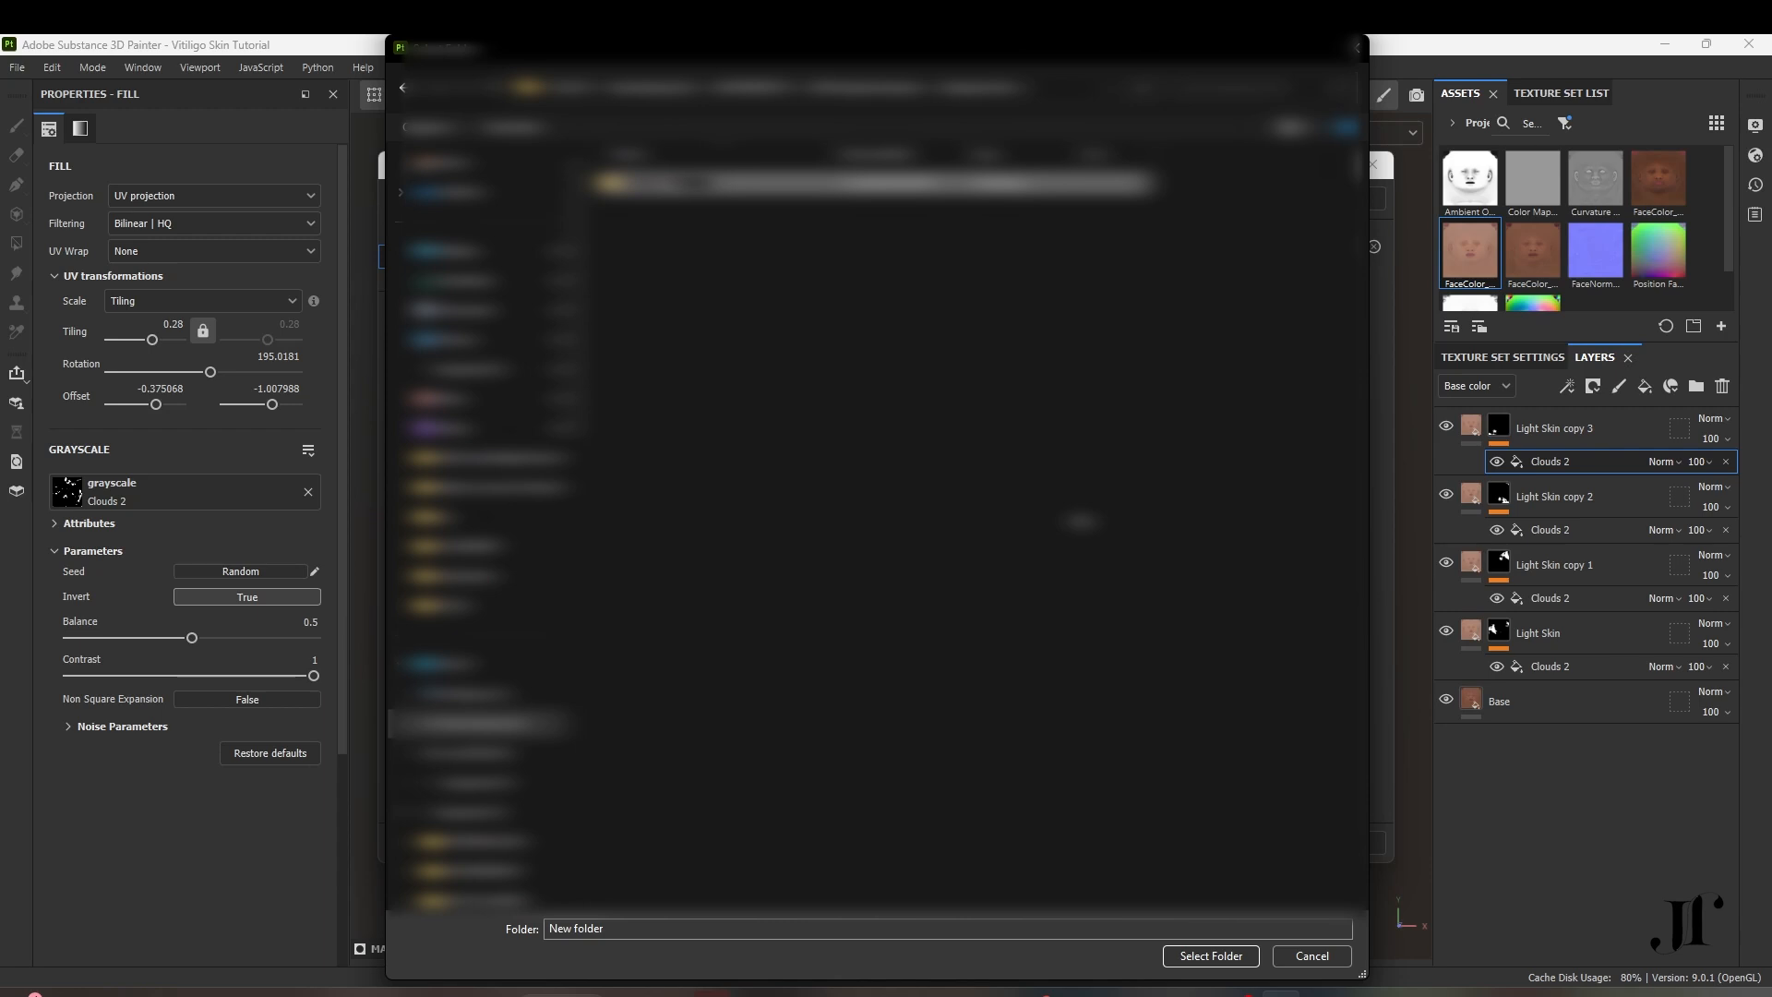
{"action": "type", "text": "Faon Vitiligo"}
{"action": "key", "text": "Return"}
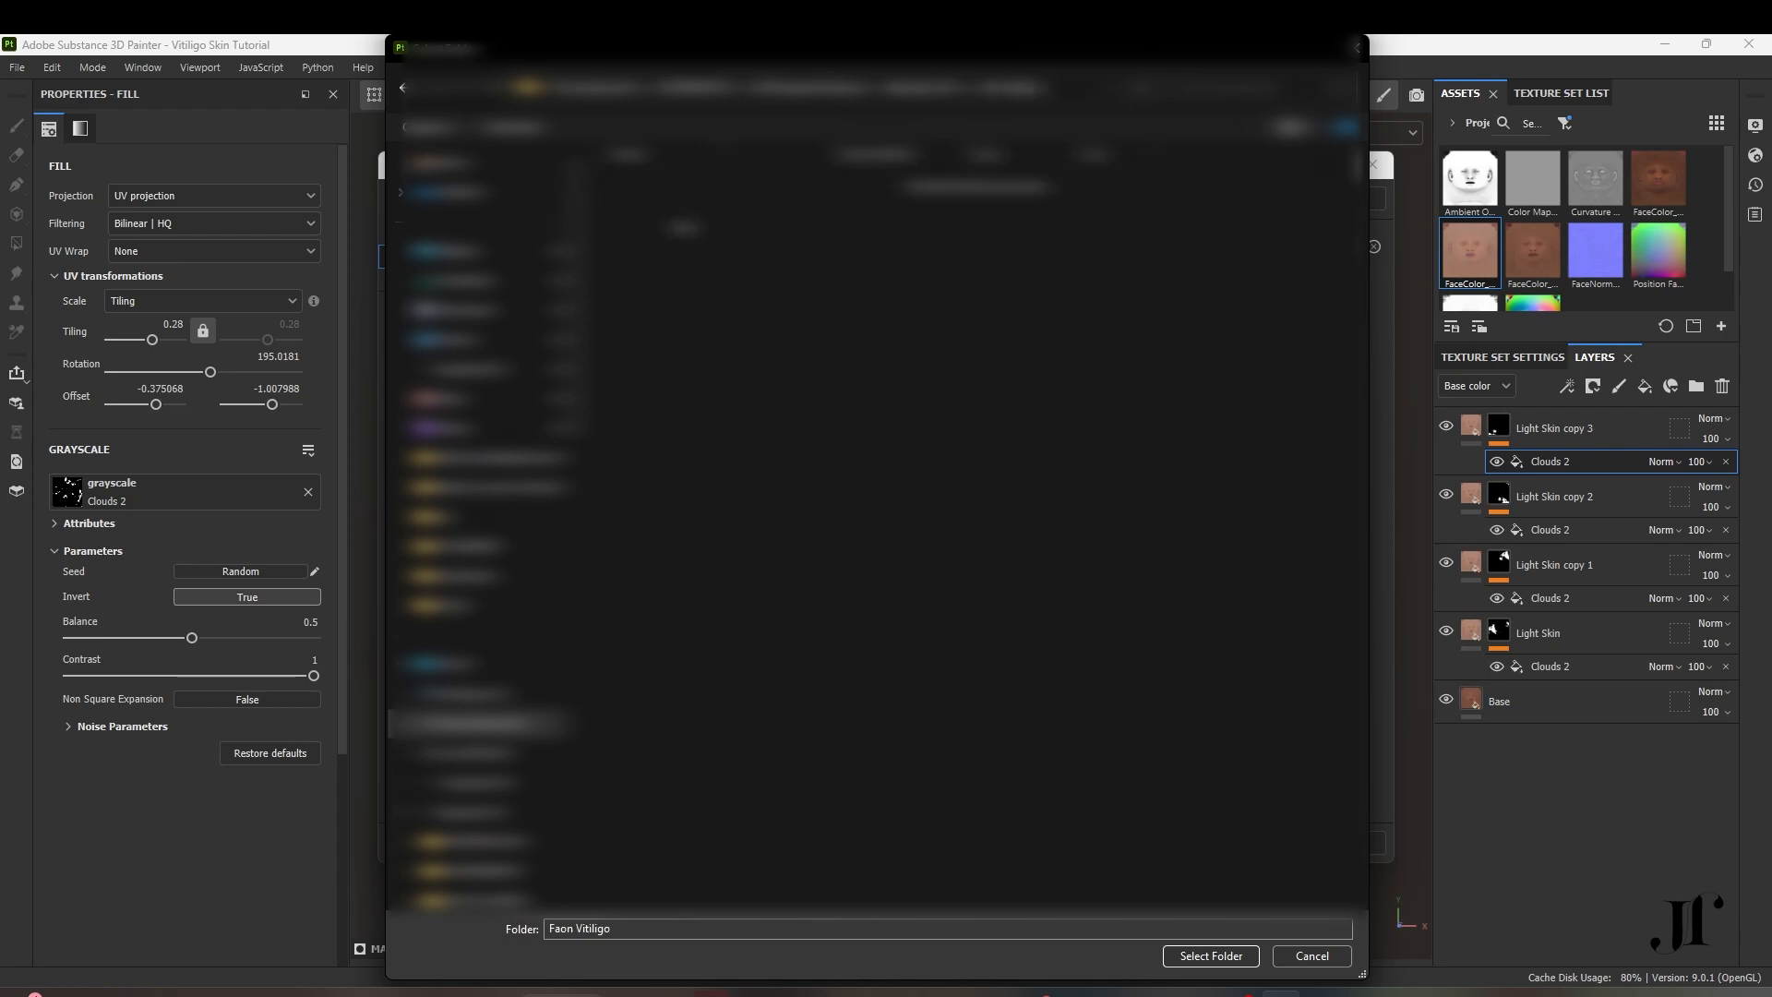
{"action": "left_click", "coordinate": [1210, 955]}
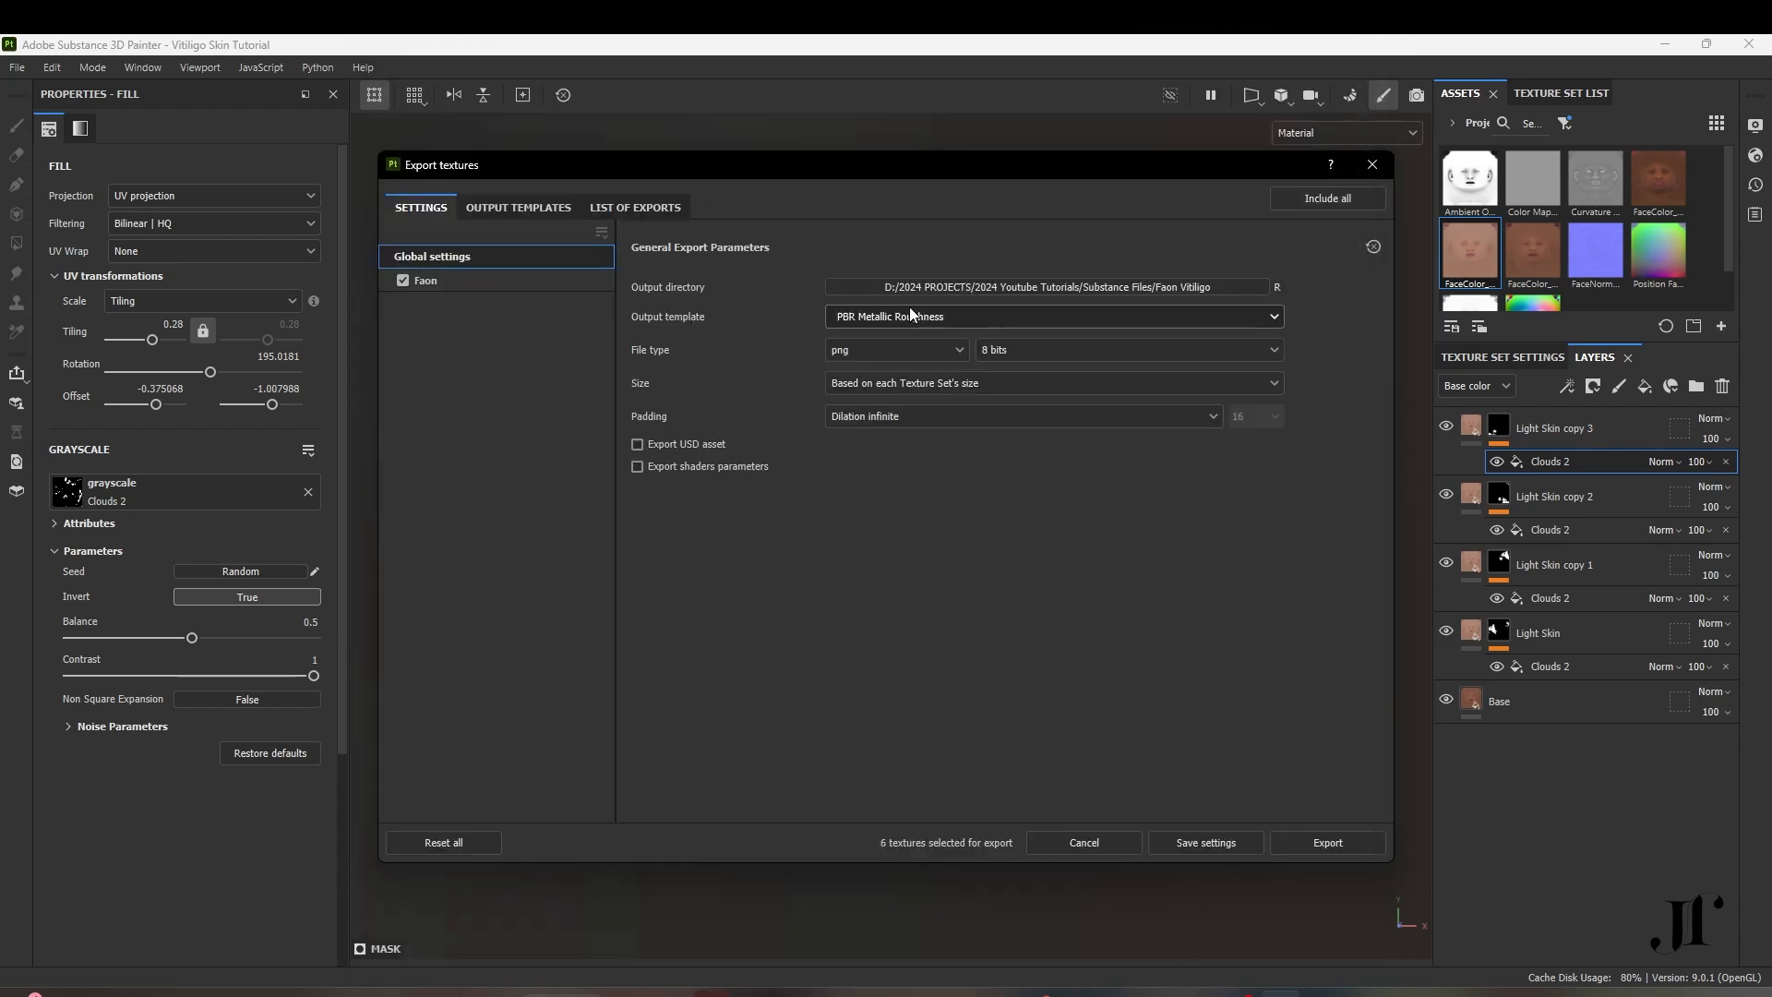
Set the export's output template to Blender (Principled BSDF) and its size to 4096x4096
{"action": "left_click", "coordinate": [910, 315]}
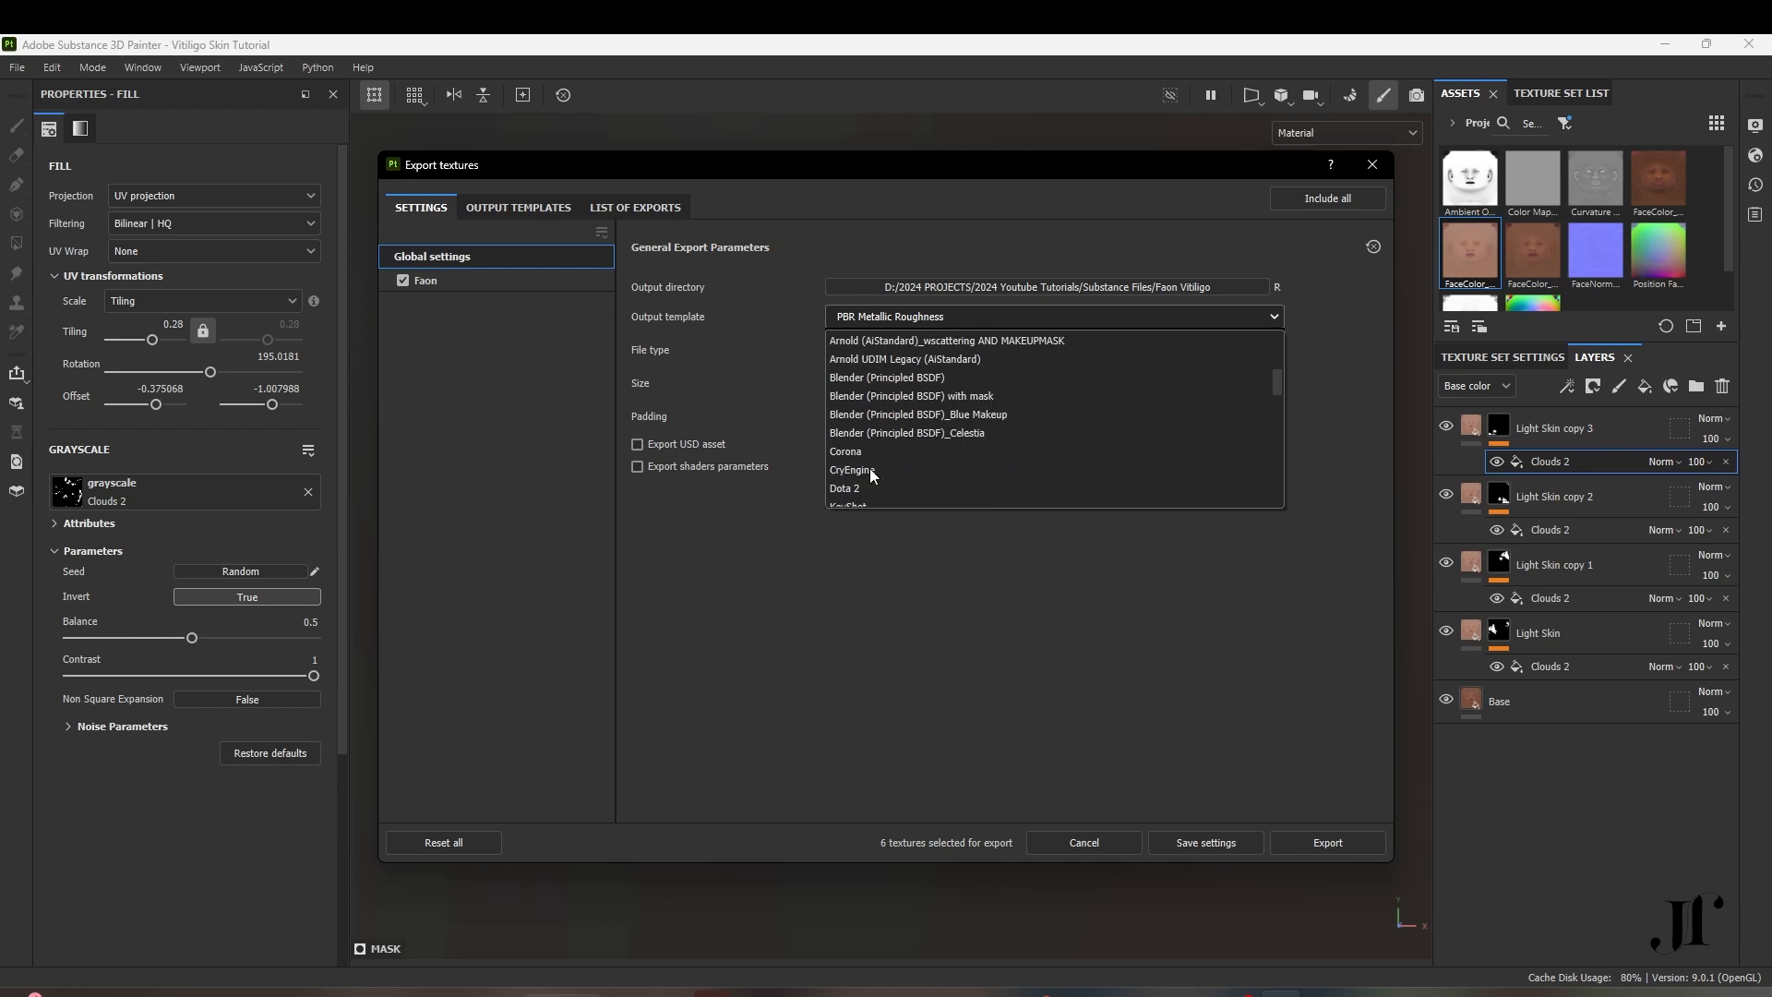
{"action": "left_click", "coordinate": [894, 377]}
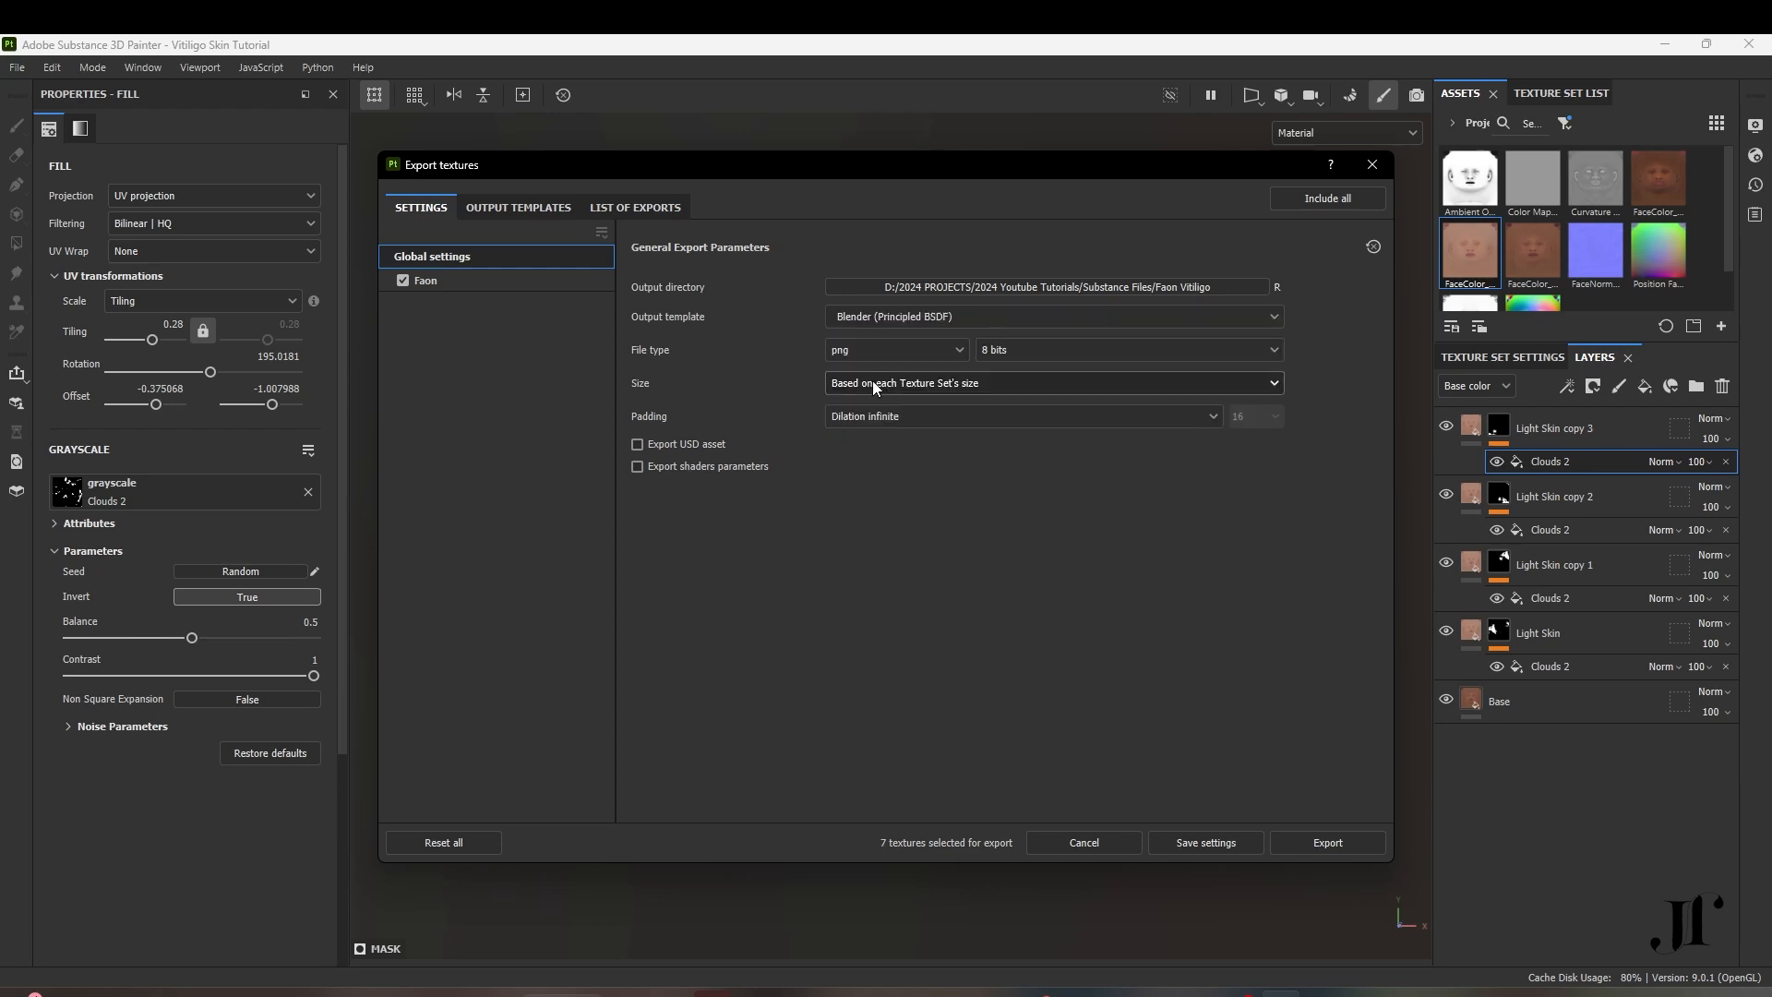
{"action": "left_click", "coordinate": [872, 380]}
{"action": "left_click", "coordinate": [863, 542]}
Restrict the Faon texture set's output maps to base color and normal, and review the list of exports
{"action": "left_click", "coordinate": [508, 286]}
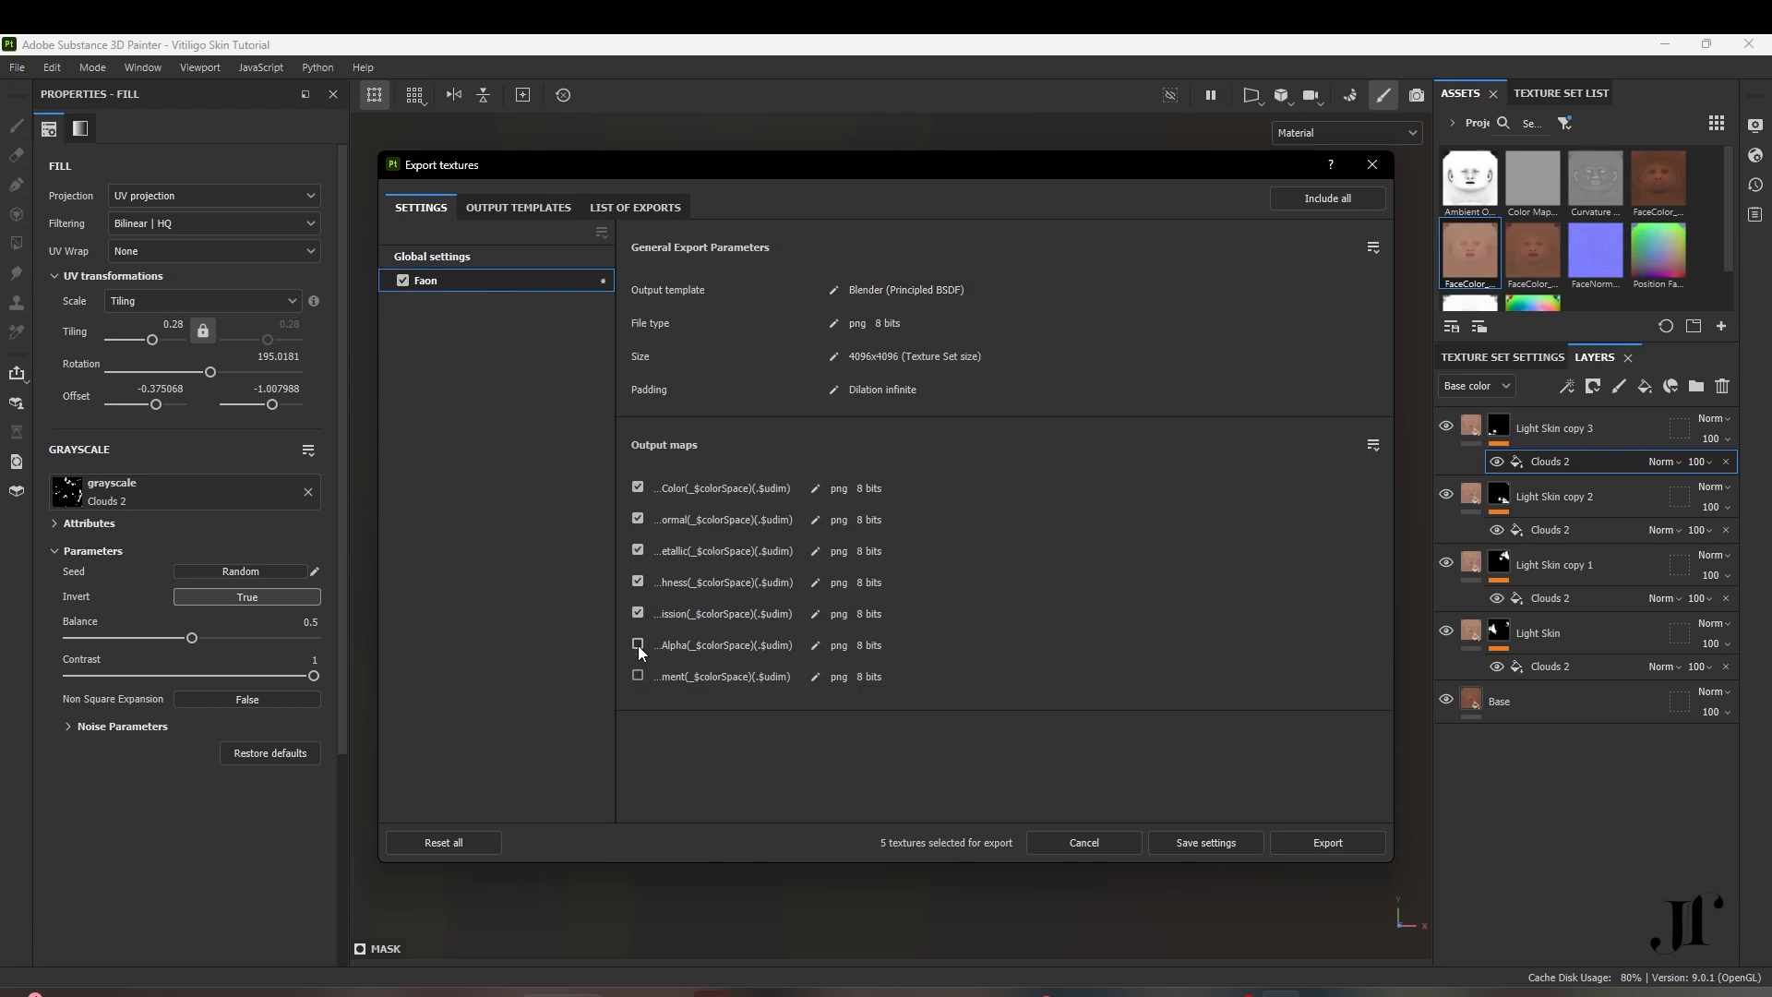
{"action": "left_click", "coordinate": [638, 583]}
{"action": "left_click", "coordinate": [529, 214]}
{"action": "left_click", "coordinate": [626, 214]}
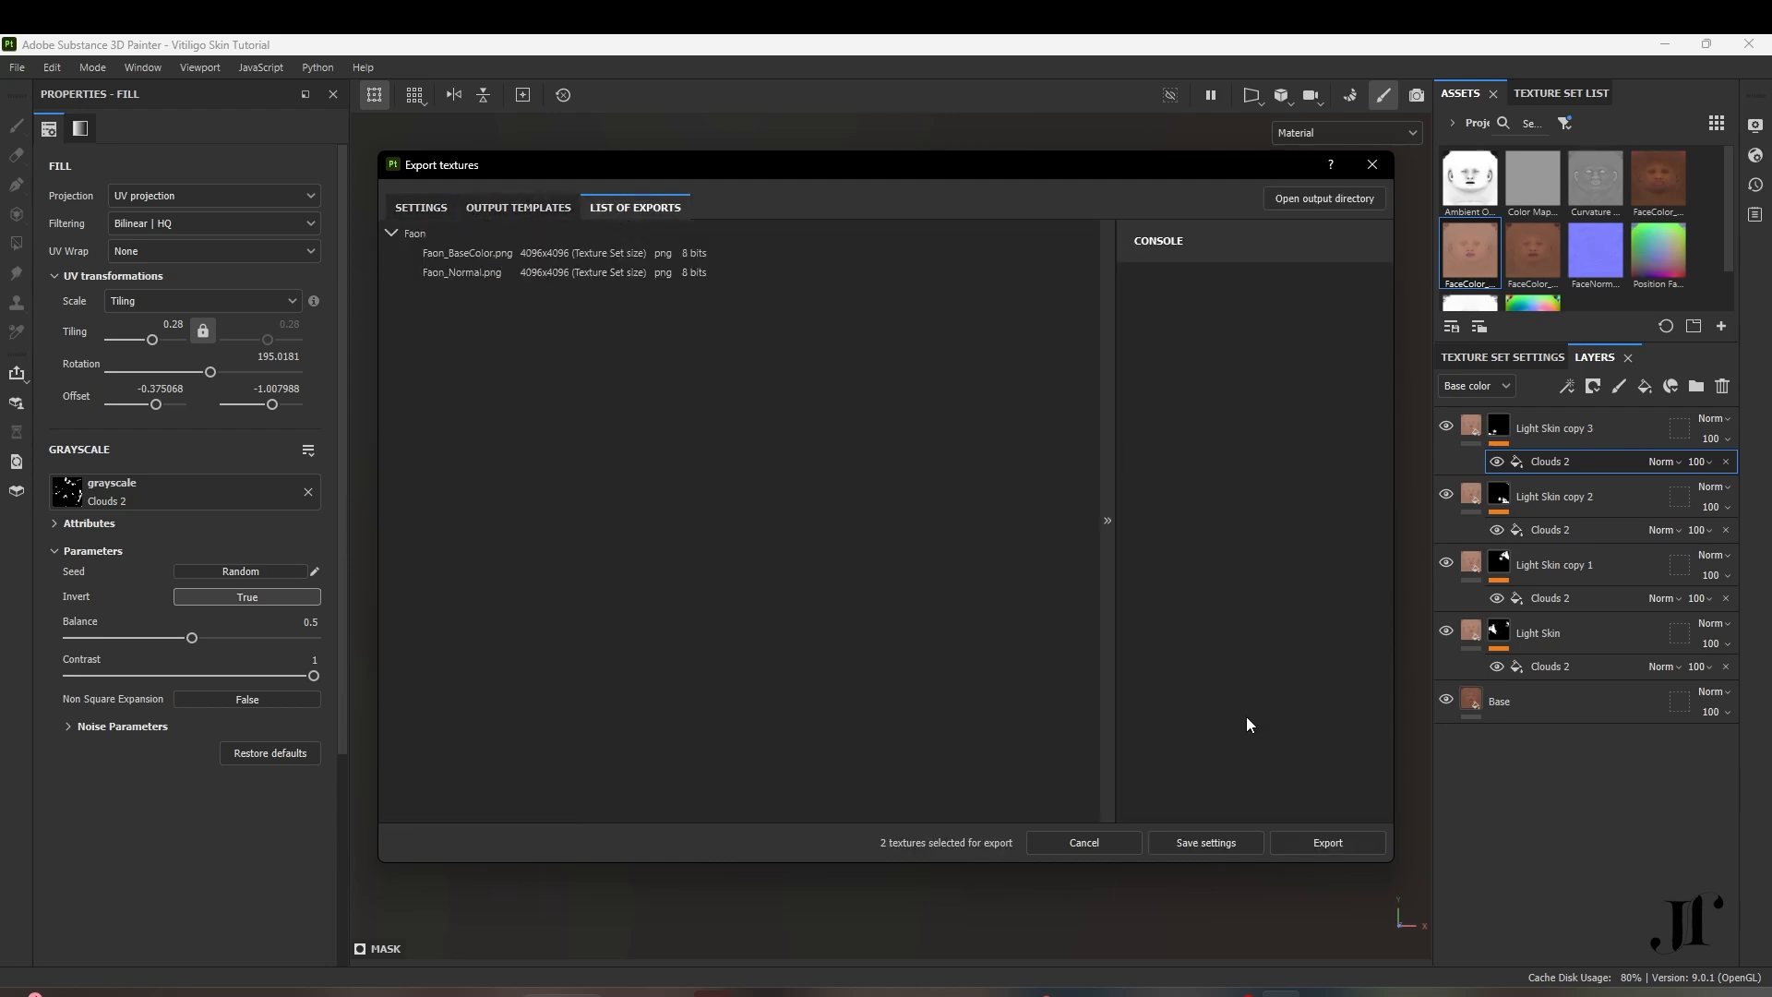
Export the Faon base color and normal textures, close the export dialog and save the project
{"action": "left_click", "coordinate": [1309, 840]}
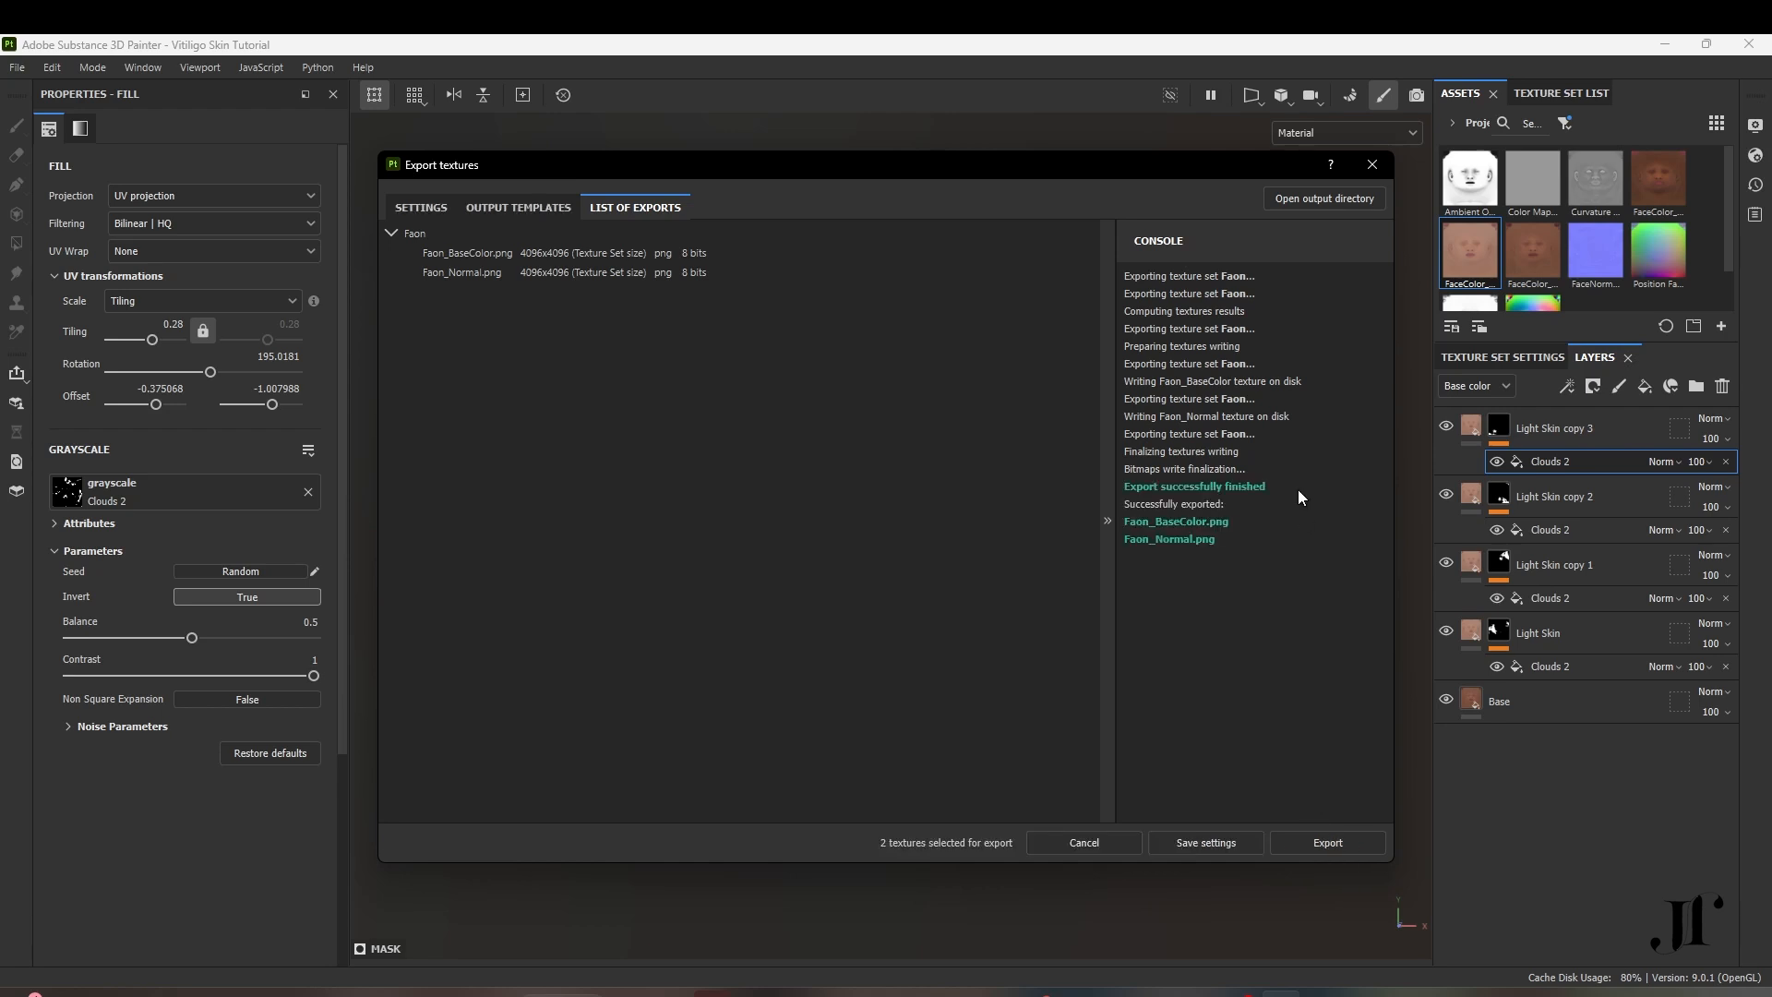
{"action": "left_click", "coordinate": [1365, 168]}
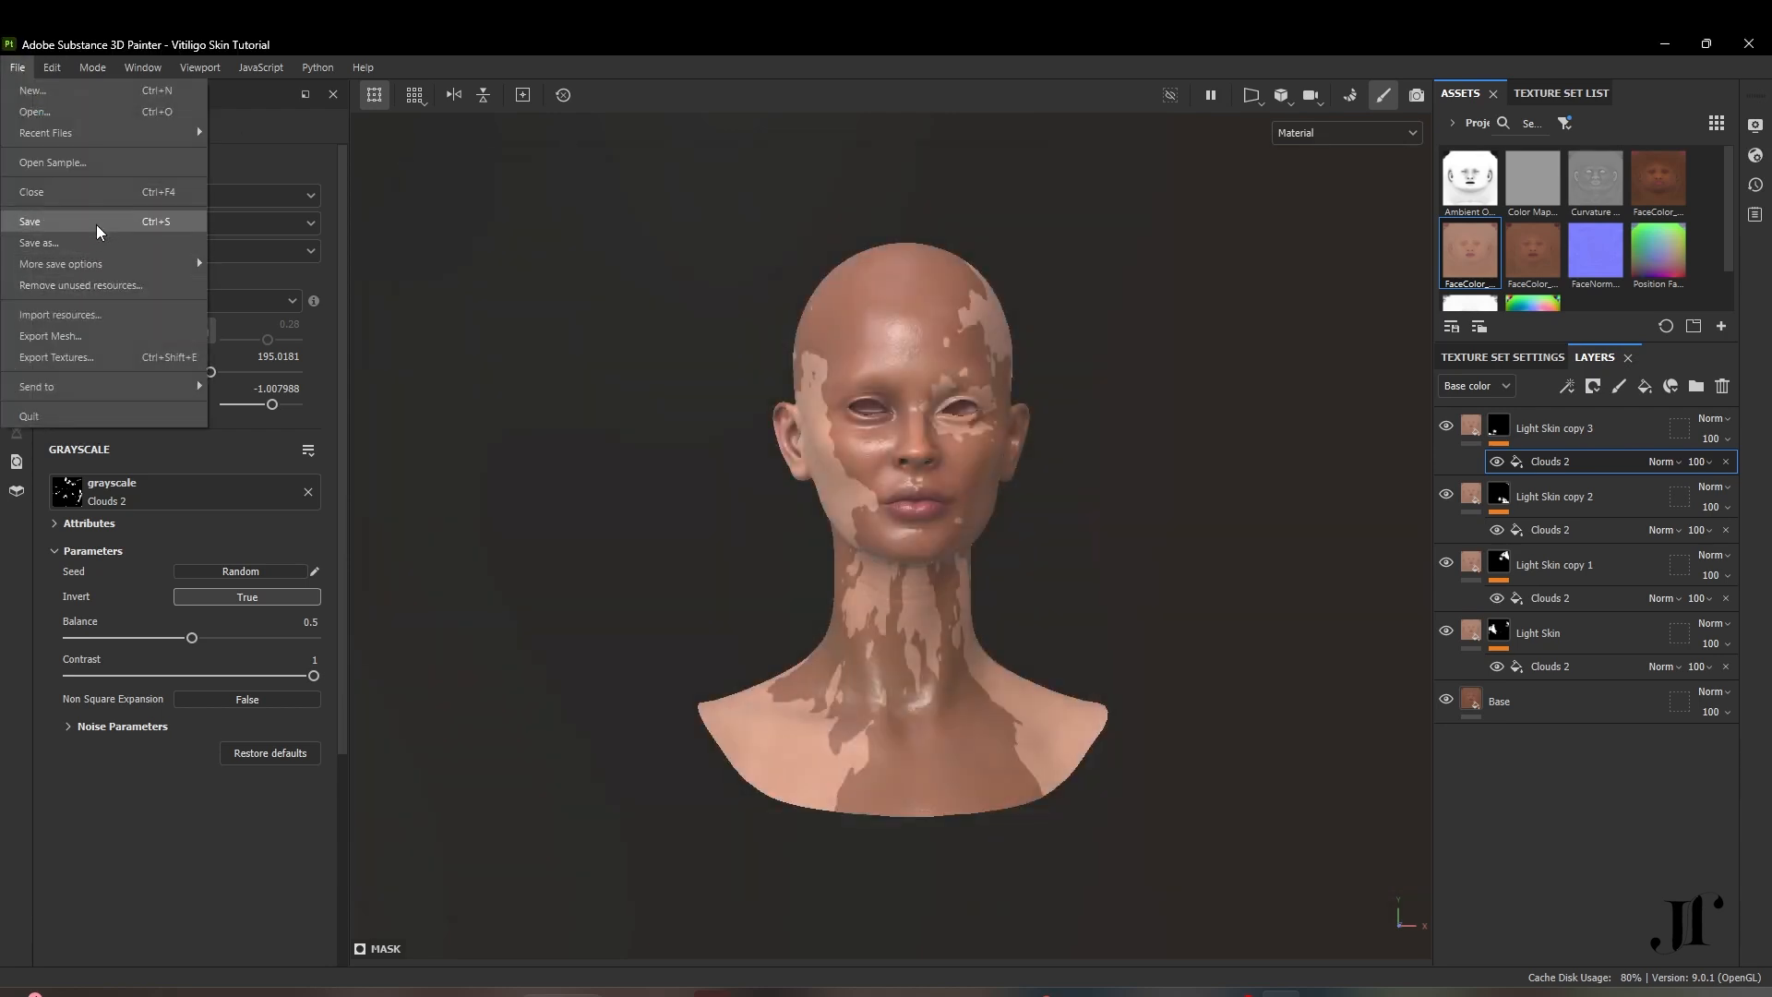
{"action": "left_click", "coordinate": [96, 224]}
Switch to Blender and turn the timeline into an enlarged Shader Editor showing the Faon material's nodes
{"action": "left_click", "coordinate": [1202, 992]}
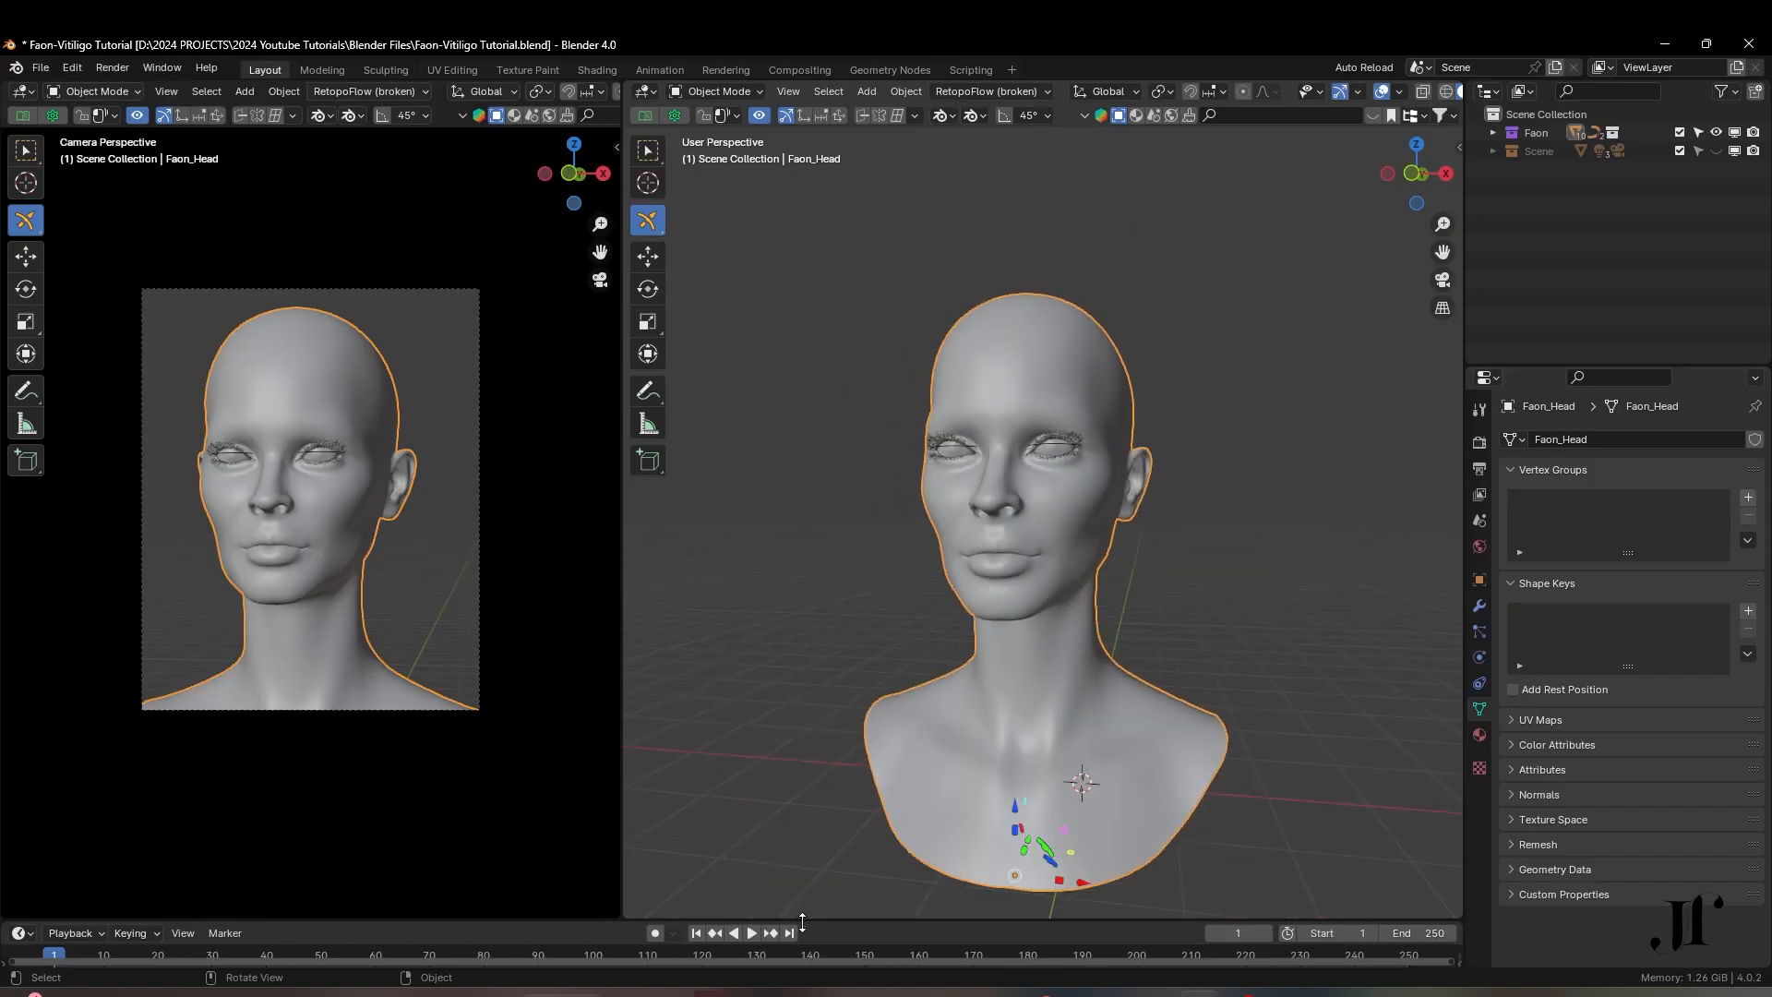
{"action": "left_click_drag", "start_coordinate": [802, 922], "coordinate": [802, 659]}
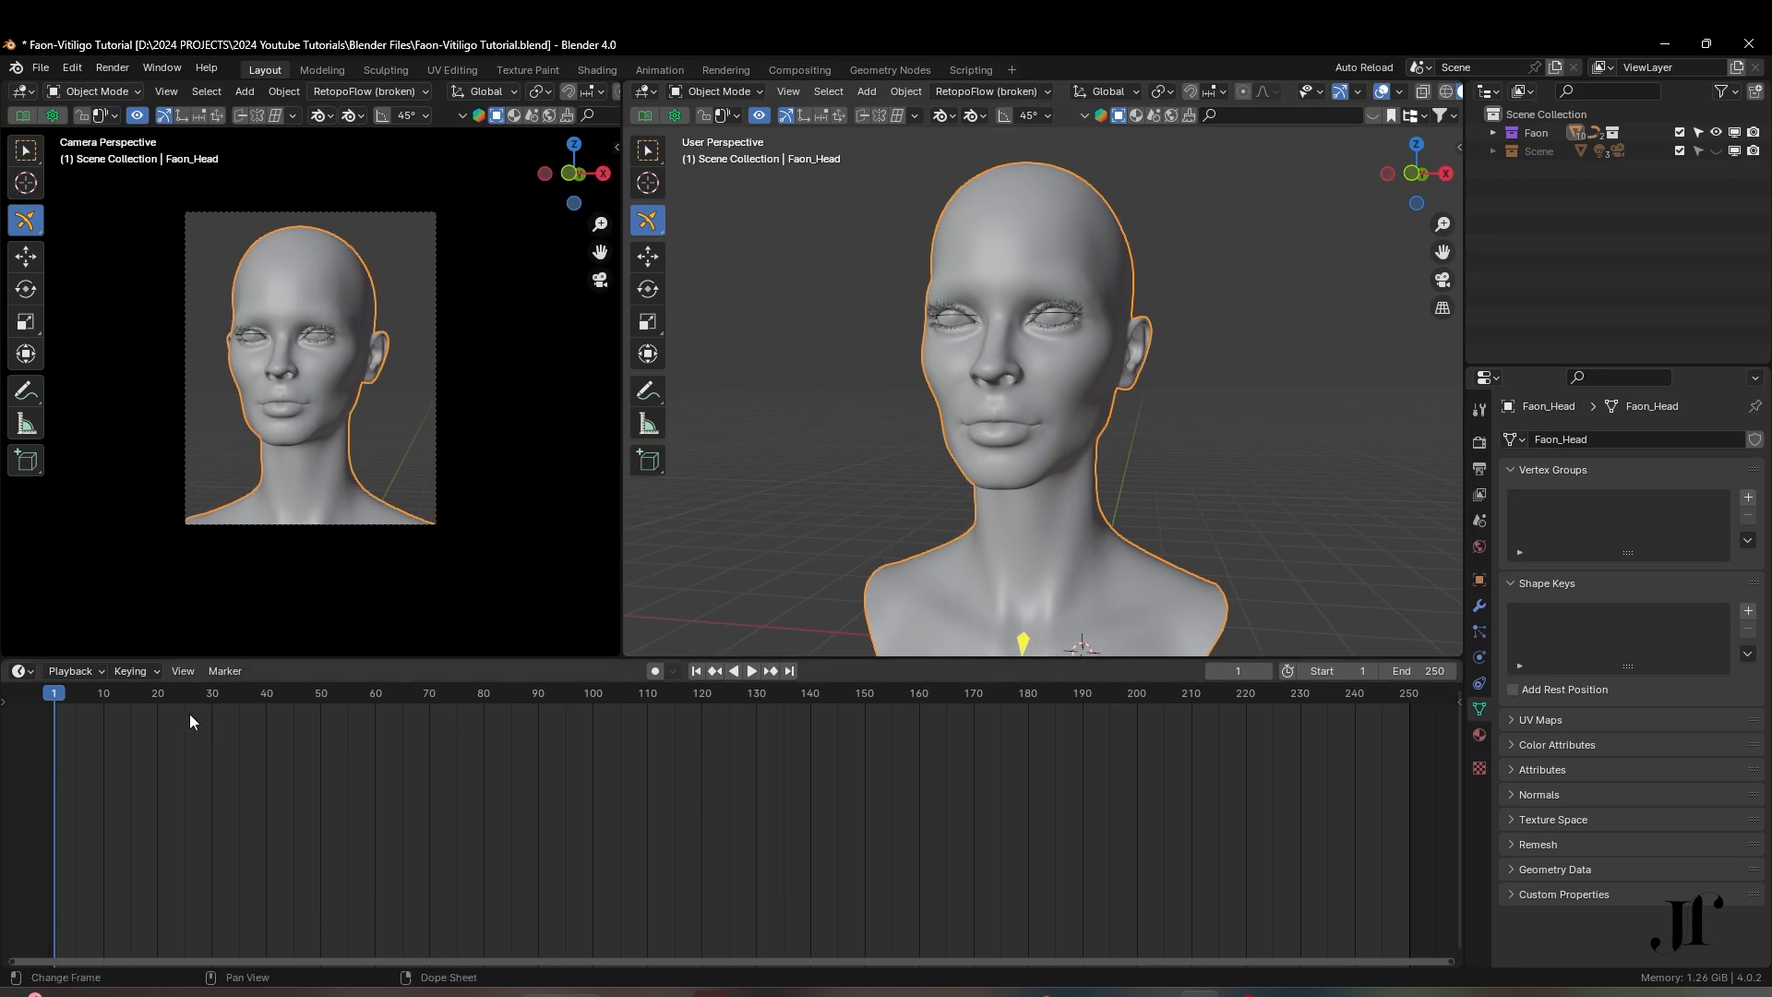
{"action": "left_click", "coordinate": [35, 670]}
{"action": "left_click", "coordinate": [108, 843]}
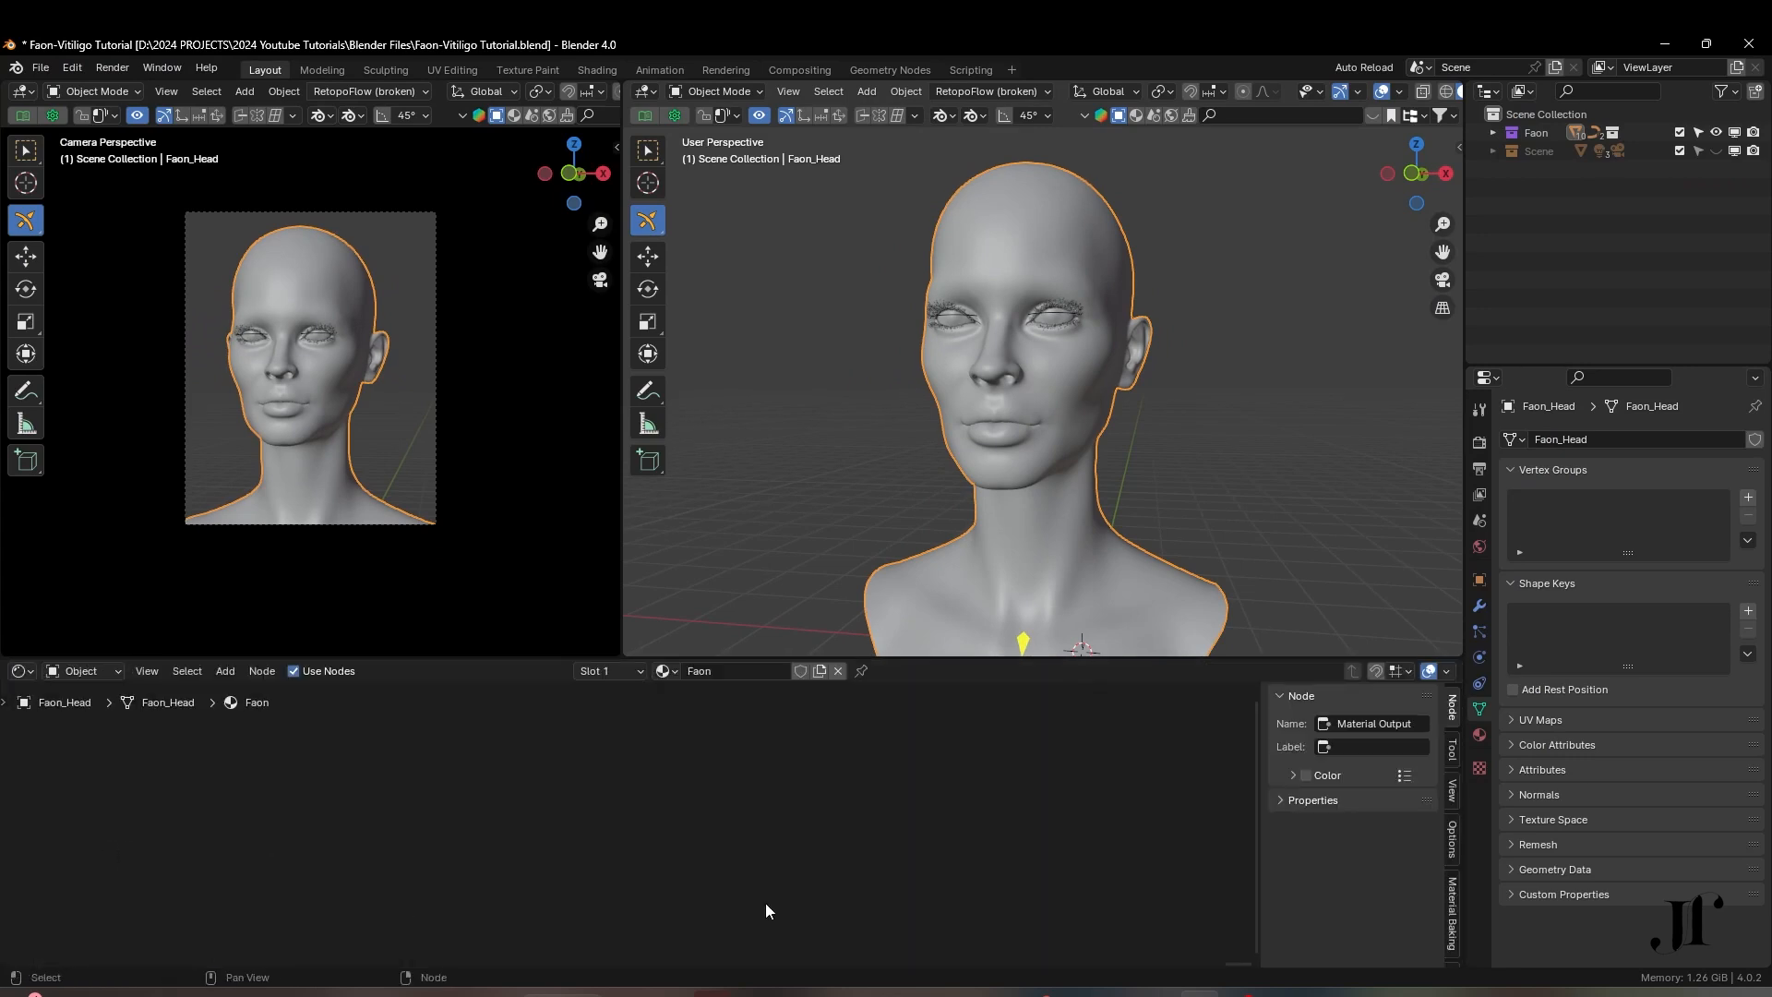
{"action": "key", "text": "Home"}
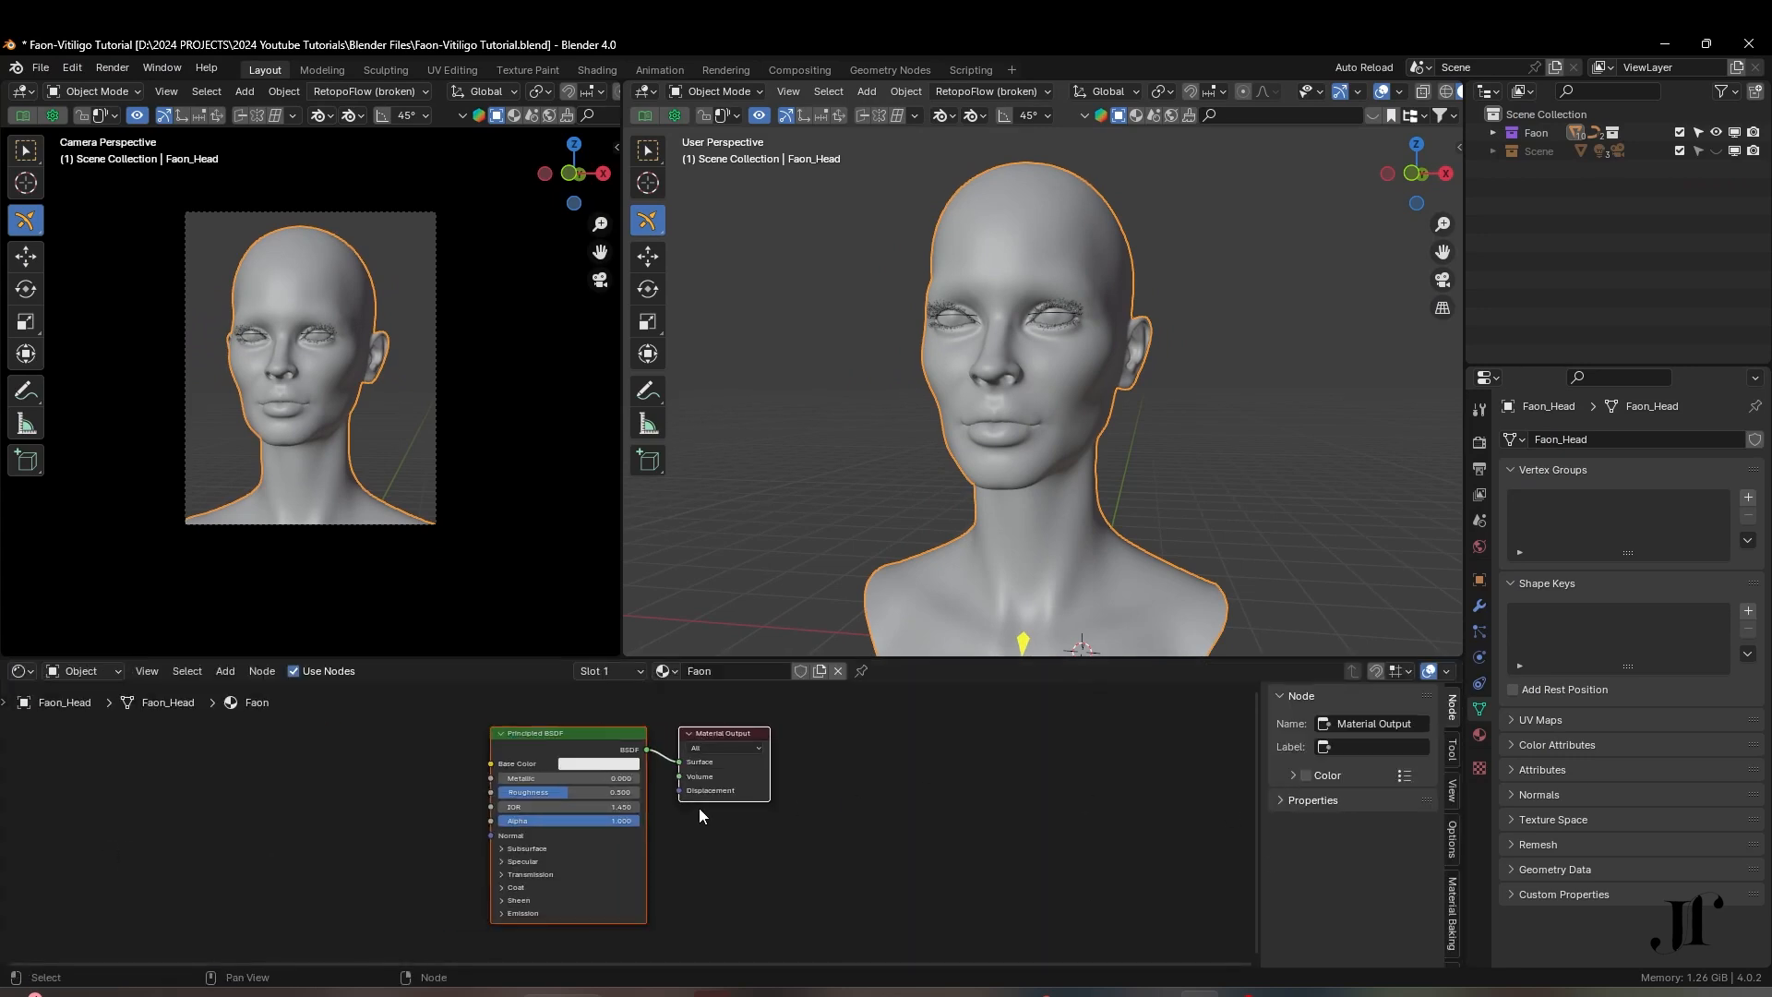
Load the exported Faon base color and normal textures onto the Principled BSDF with Principled Texture Setup
{"action": "left_click", "coordinate": [585, 753]}
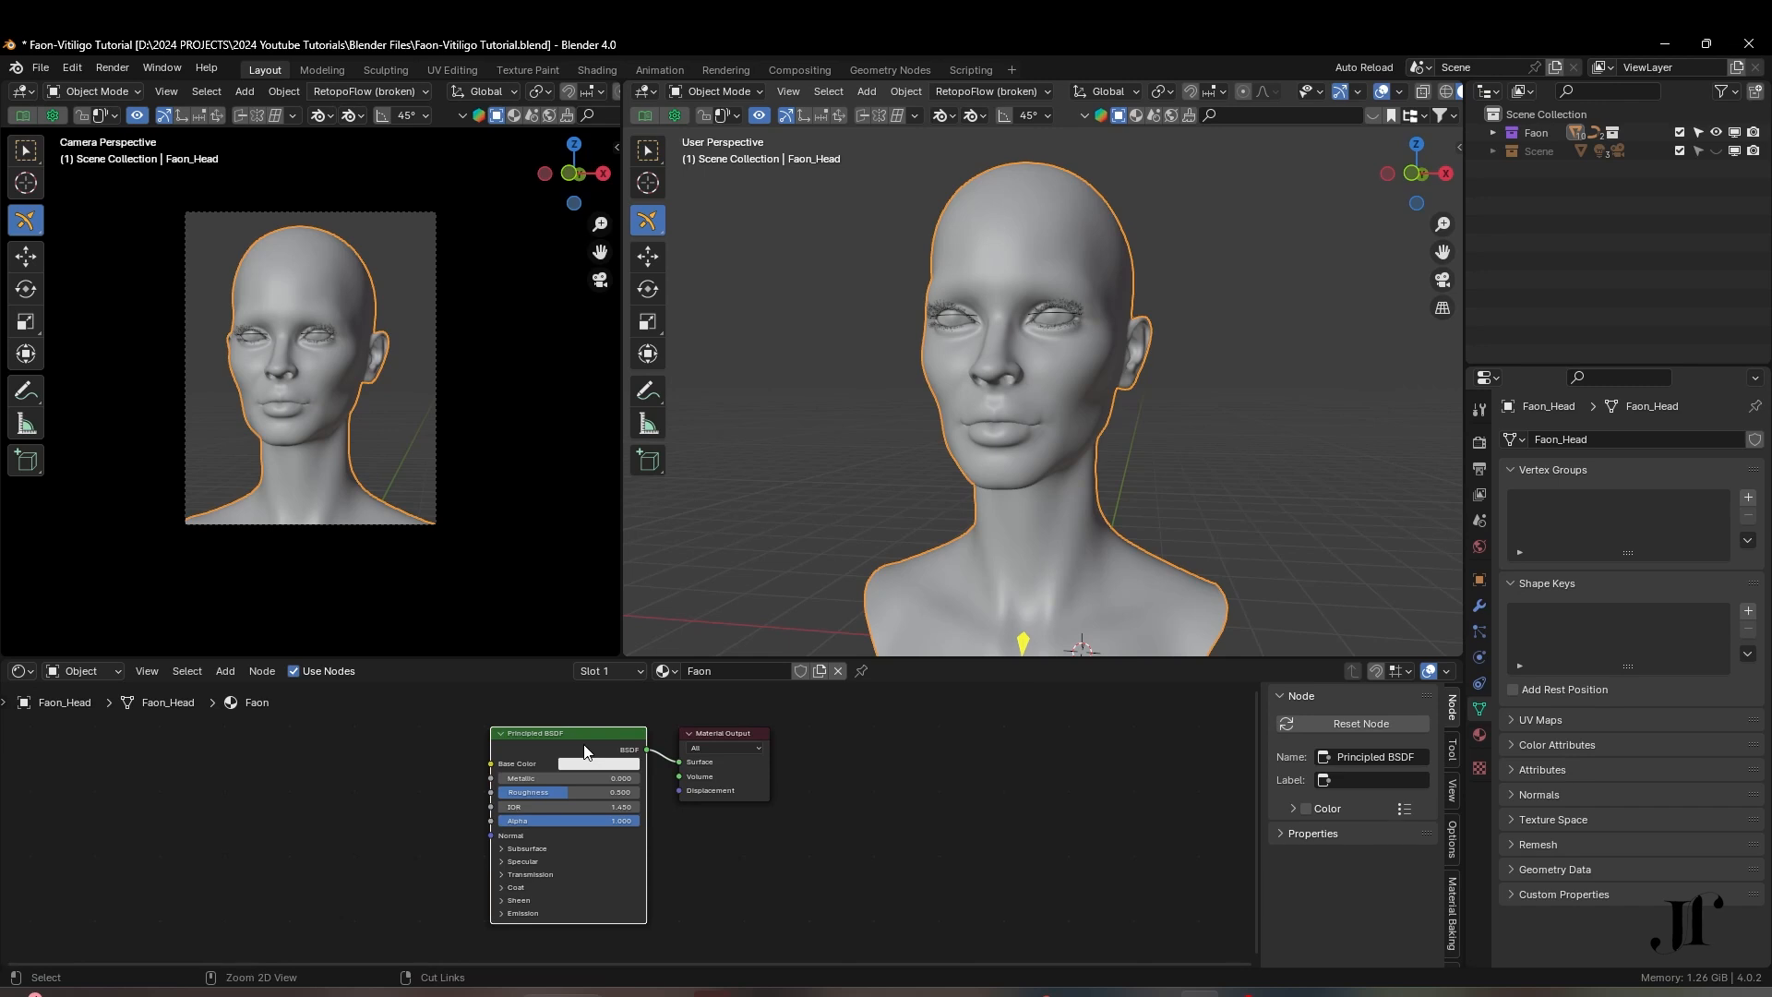
{"action": "key", "text": "ctrl+shift+t"}
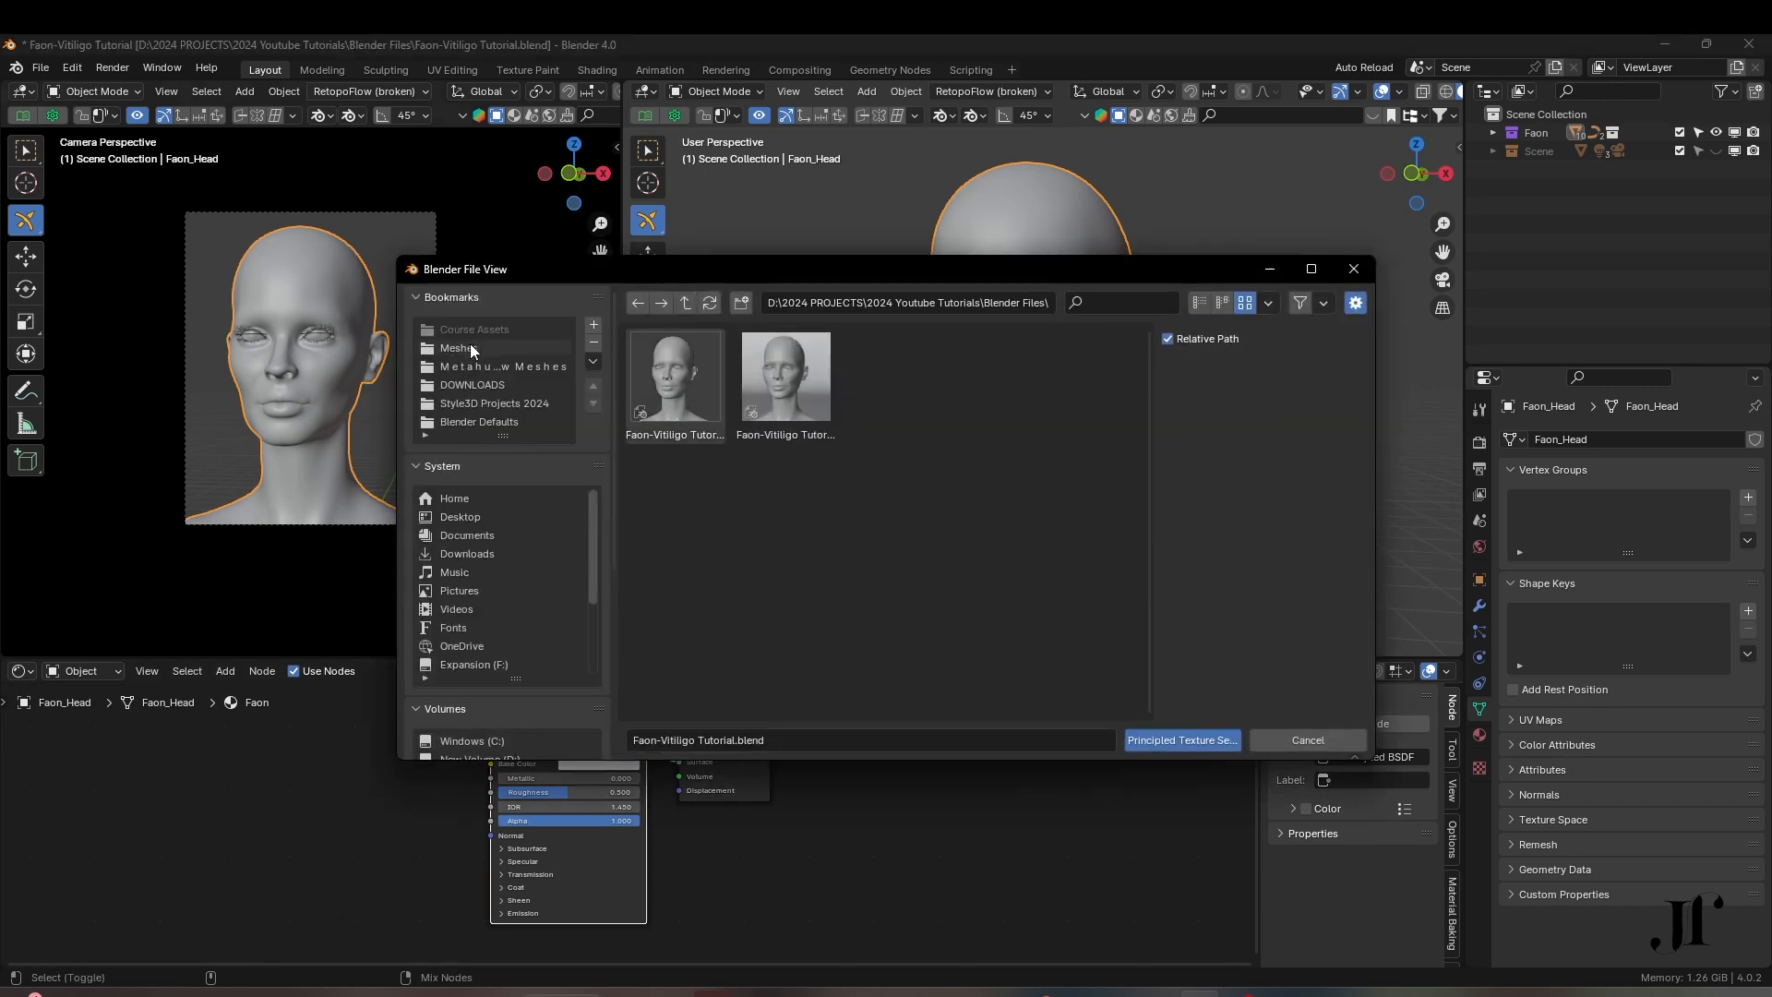
{"action": "left_click", "coordinate": [684, 305]}
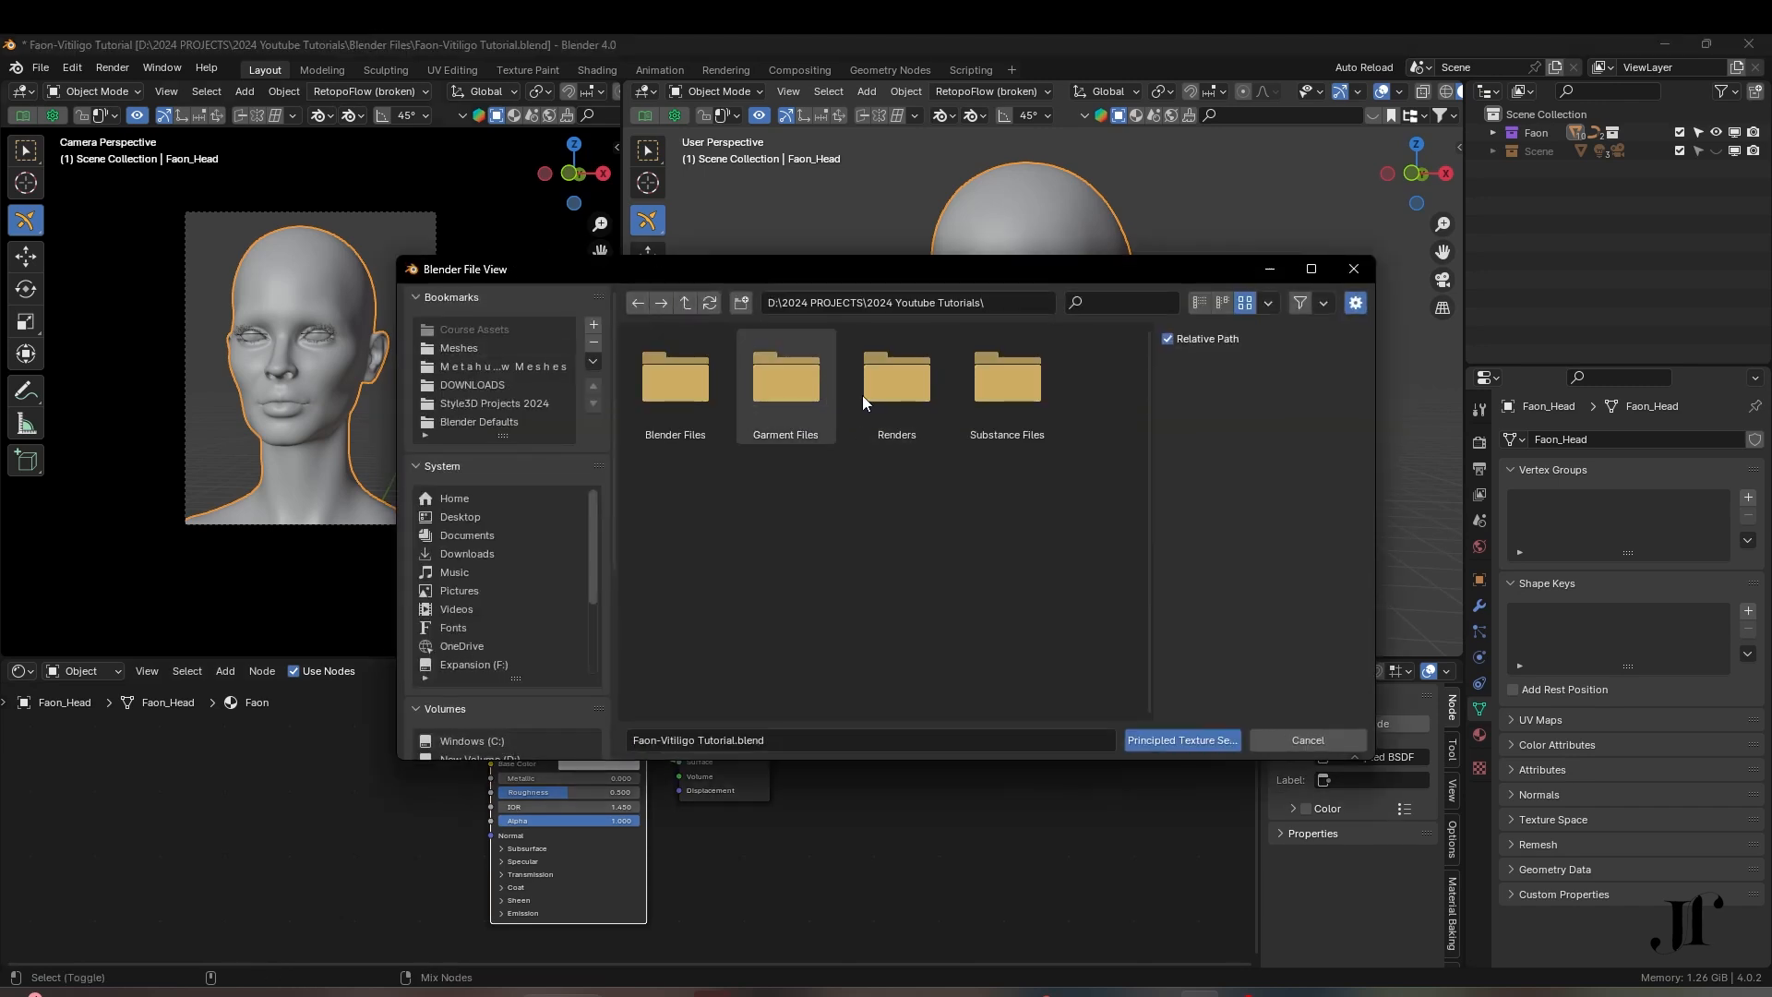
{"action": "left_click", "coordinate": [1003, 392]}
{"action": "left_click_drag", "start_coordinate": [906, 479], "coordinate": [646, 363]}
{"action": "left_click", "coordinate": [1181, 740]}
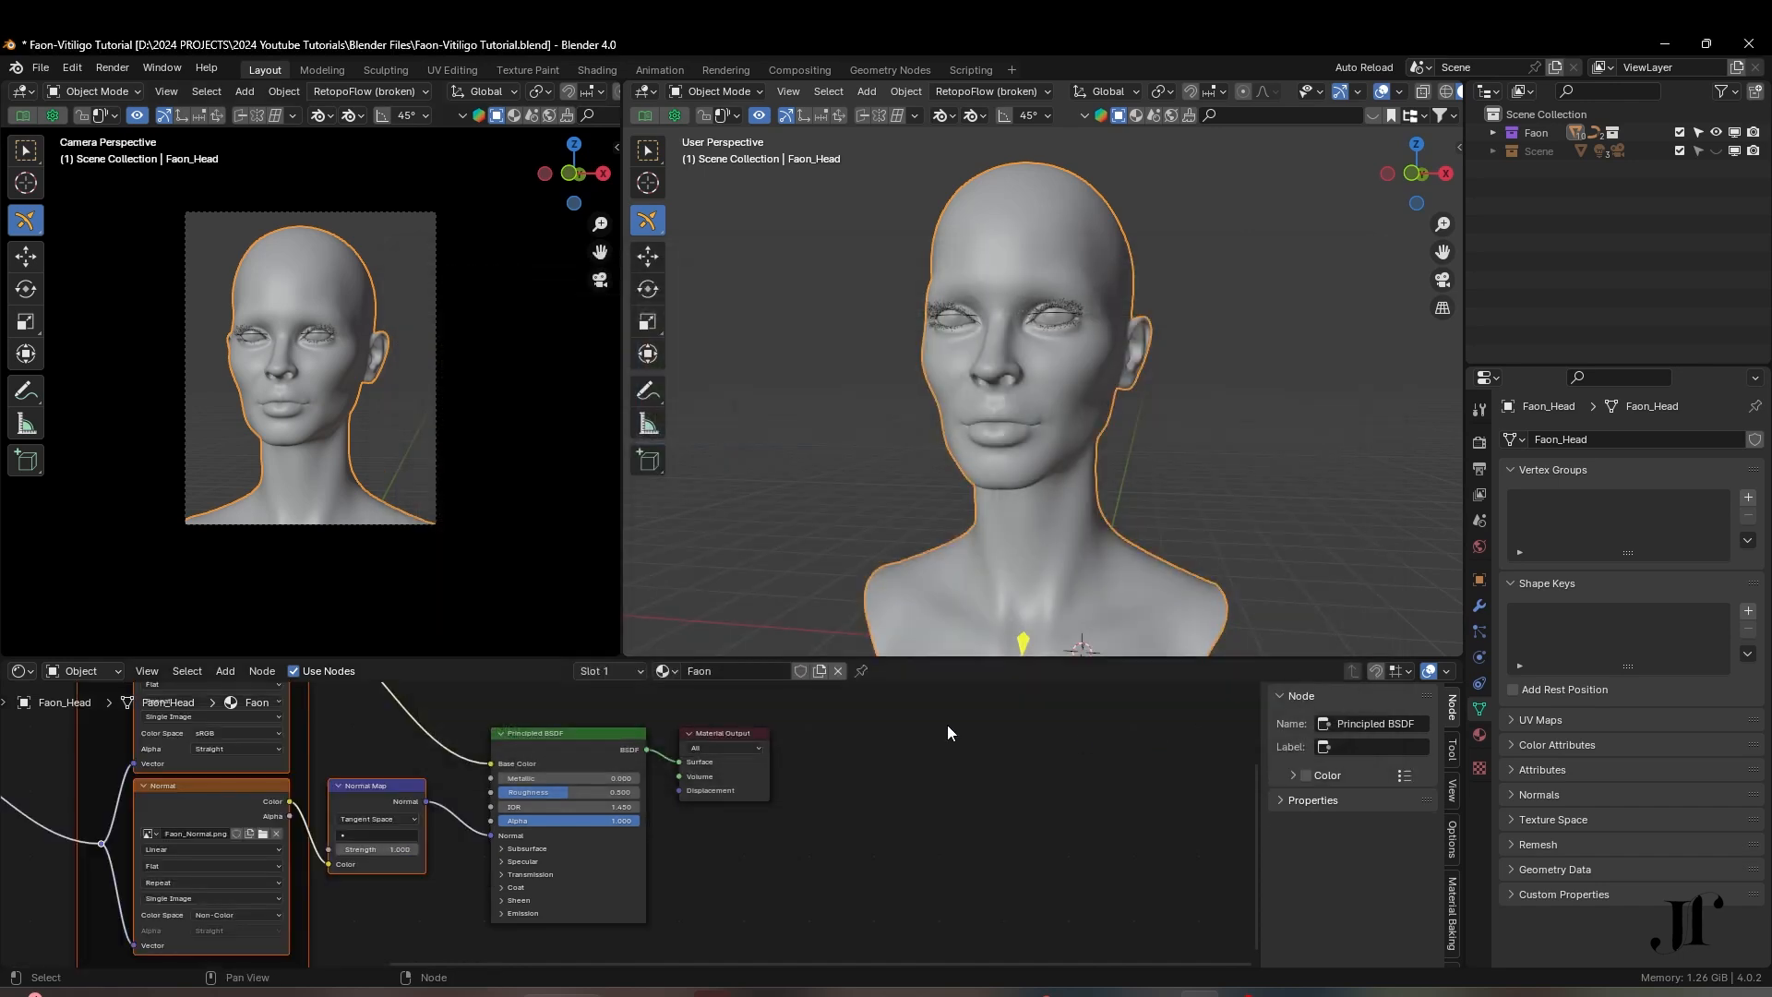
Shrink the Shader Editor and enlarge the camera viewport, switching it to Rendered shading to inspect the vitiligo skin
{"action": "left_click_drag", "start_coordinate": [894, 657], "coordinate": [894, 946]}
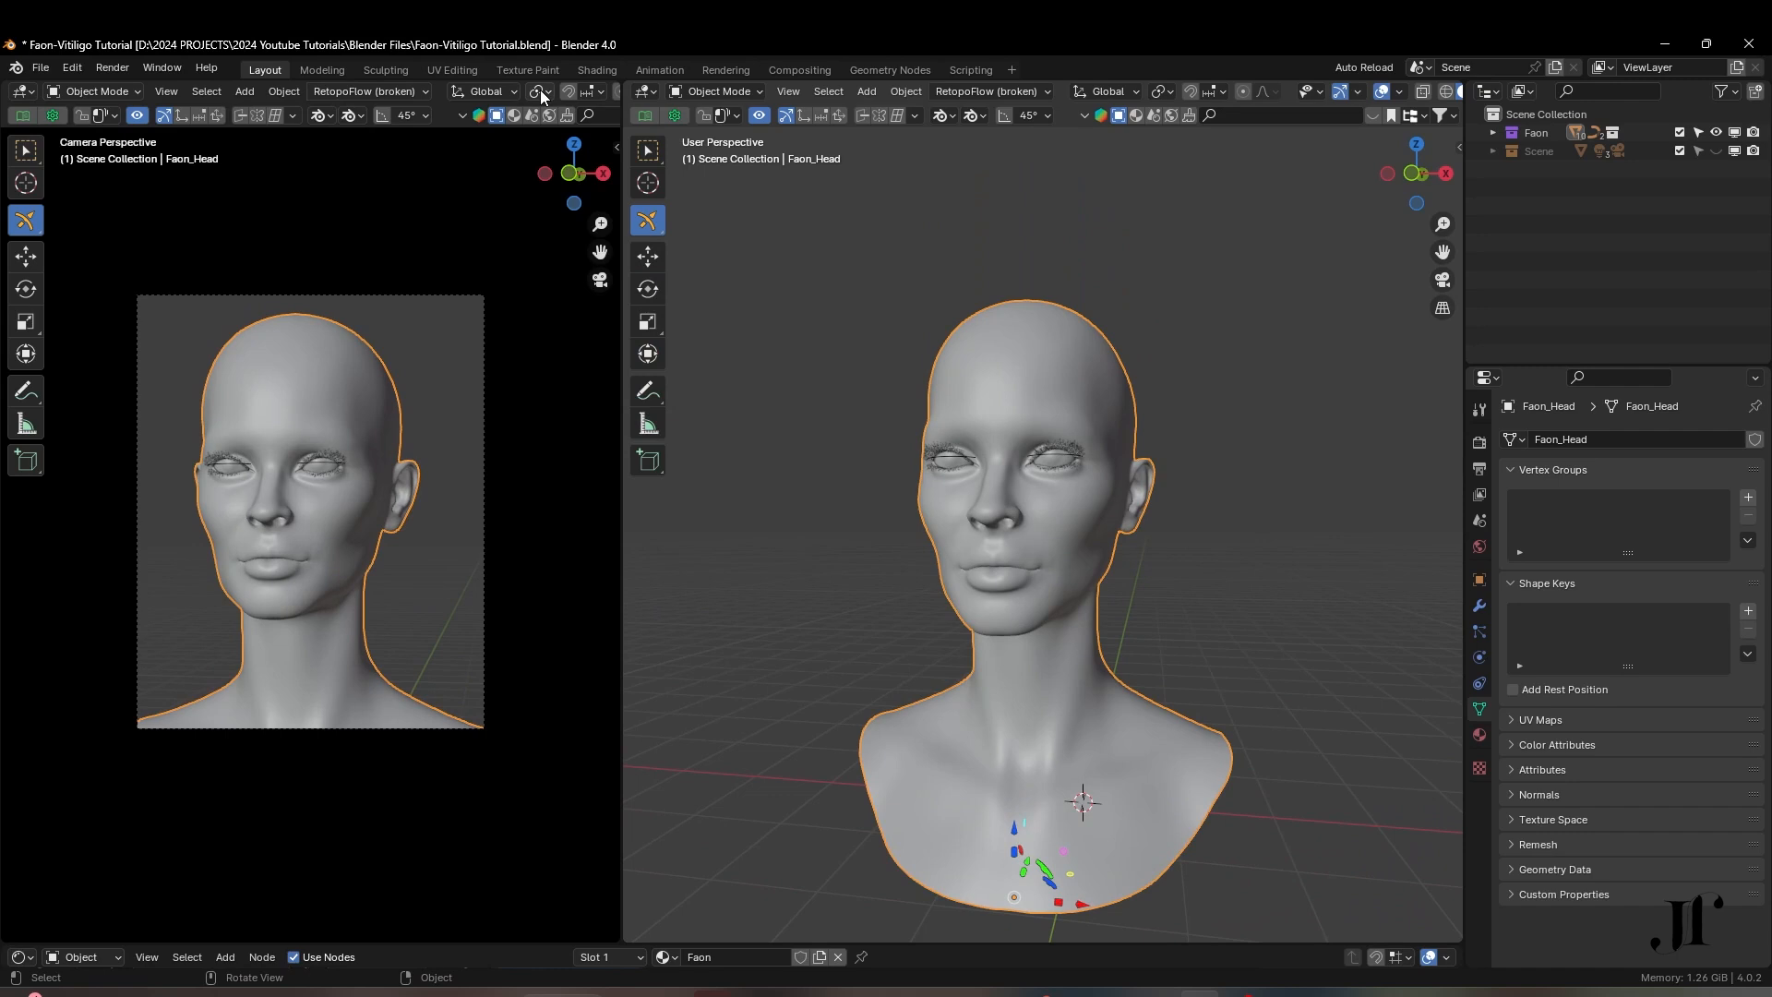
{"action": "scroll", "coordinate": [565, 95], "scroll_direction": "down", "scroll_amount": 8}
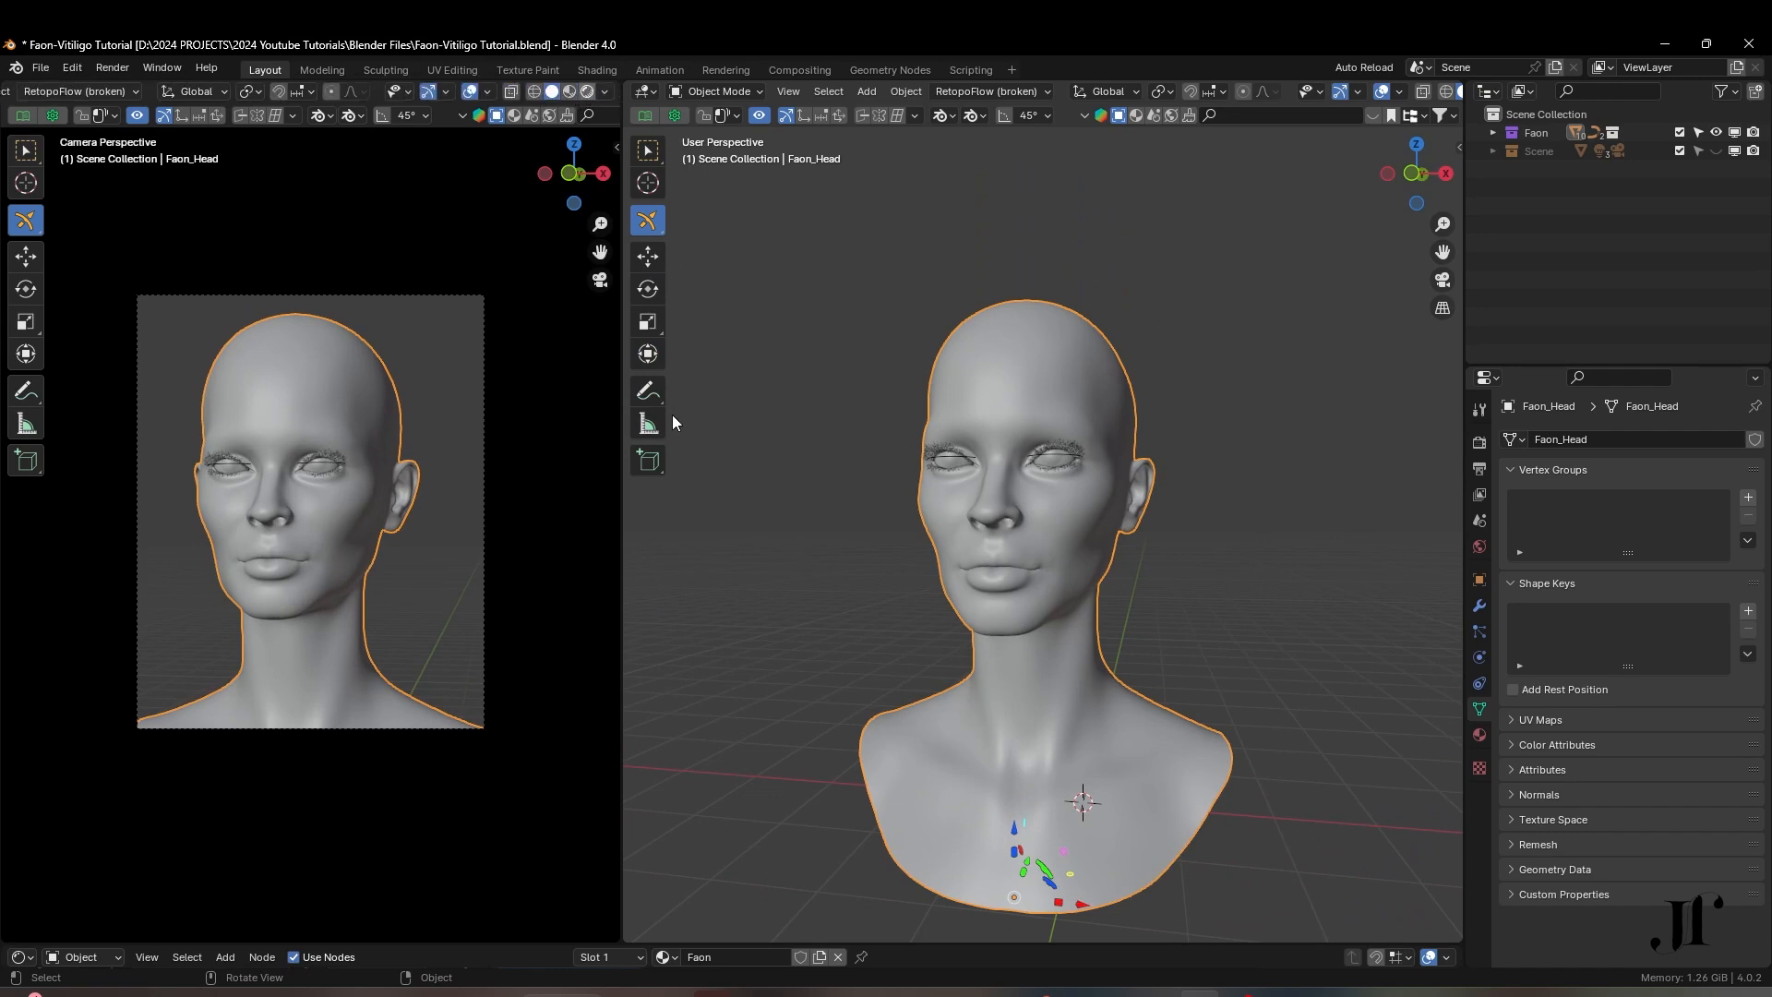
{"action": "left_click_drag", "start_coordinate": [625, 426], "coordinate": [1120, 491]}
{"action": "scroll", "coordinate": [731, 552], "scroll_direction": "up", "scroll_amount": 5}
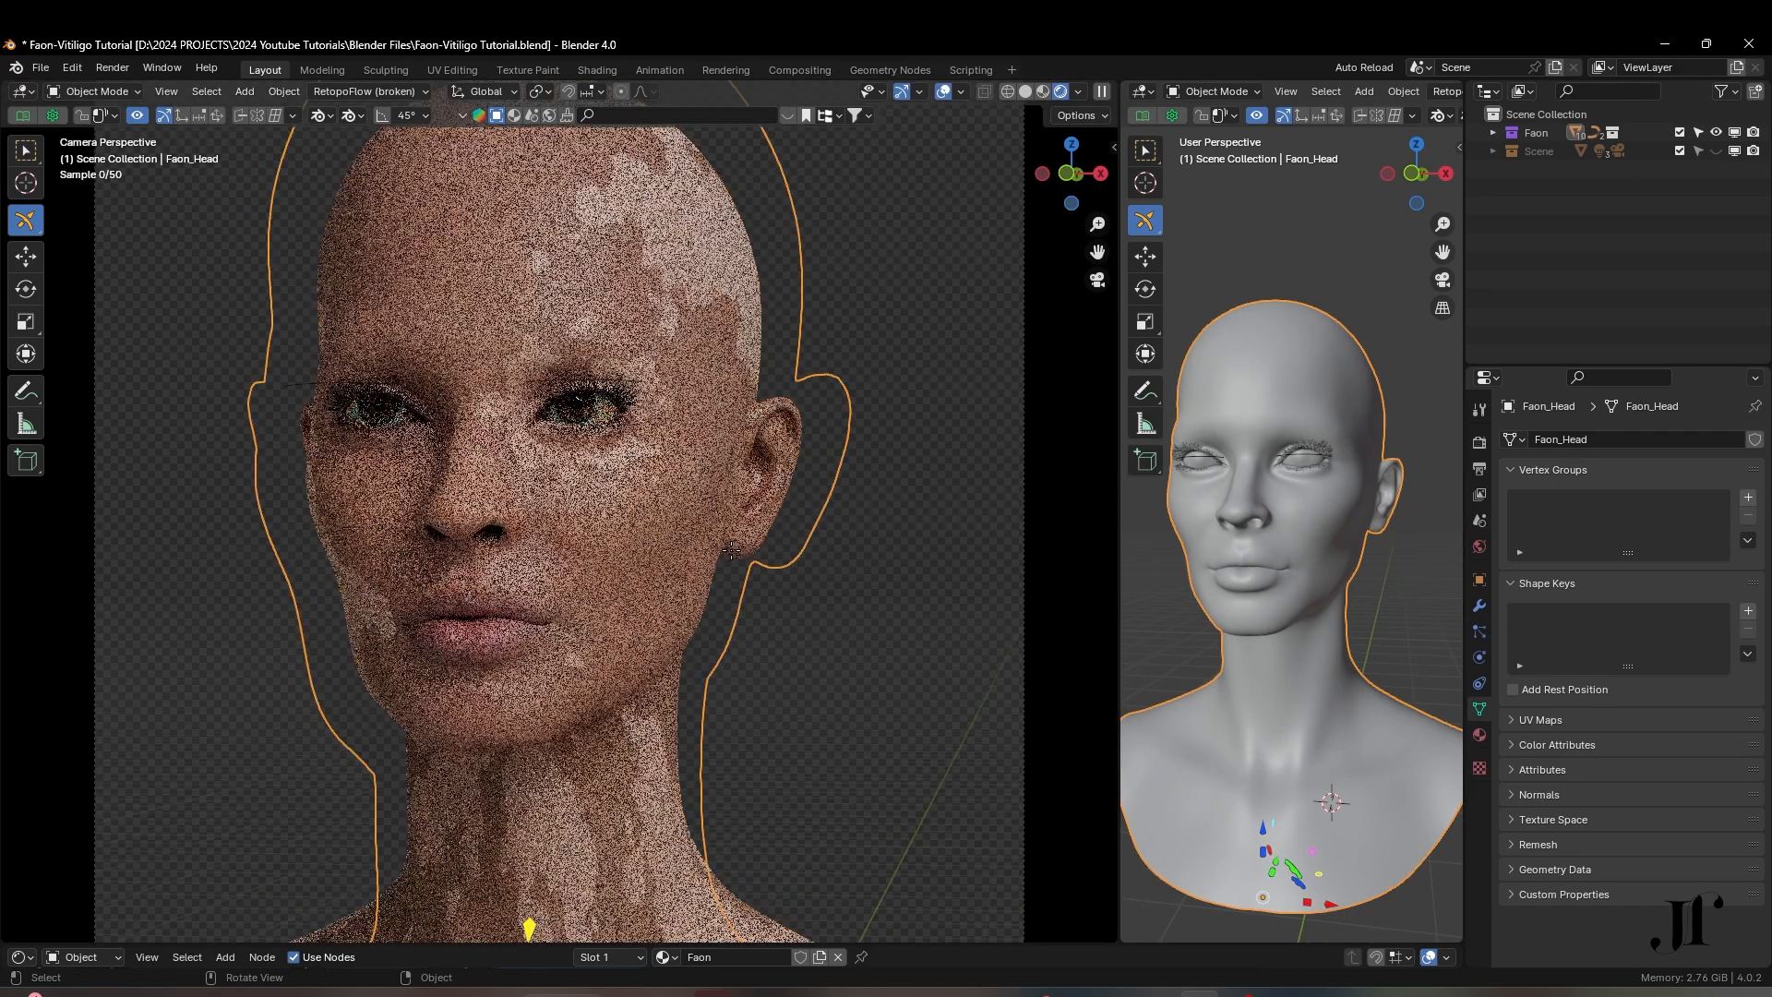
{"action": "scroll", "coordinate": [783, 536], "scroll_direction": "up", "scroll_amount": 5}
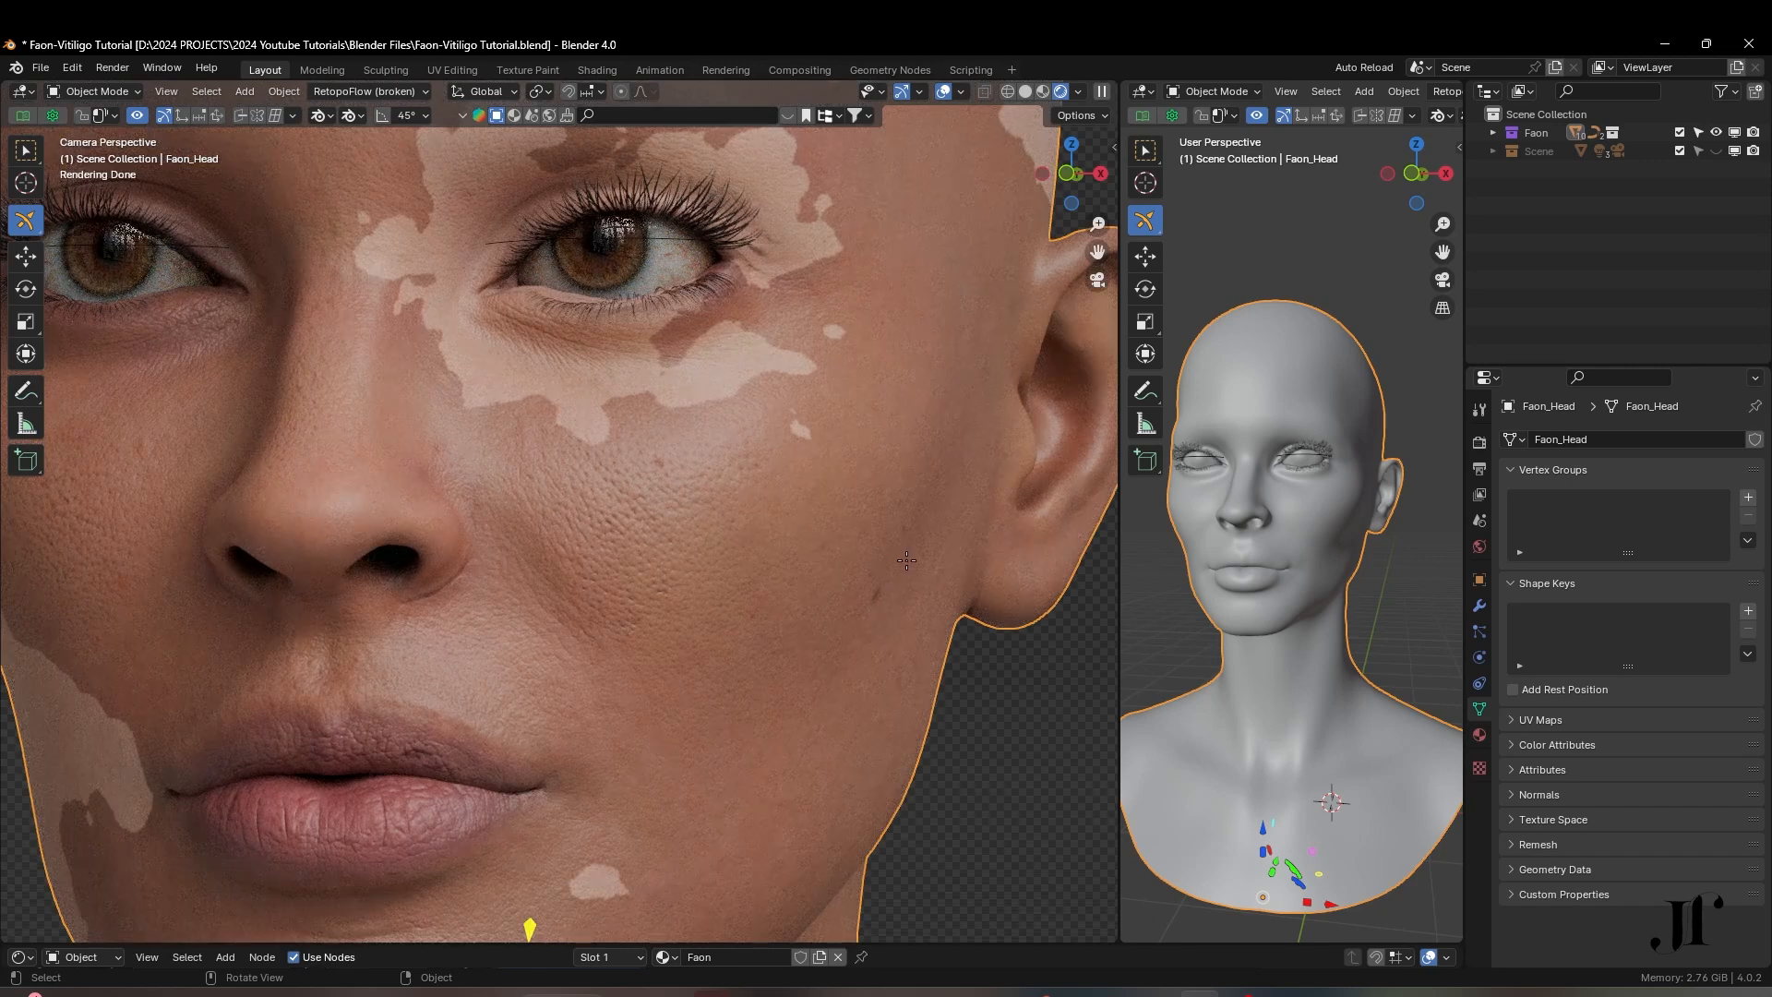
{"action": "scroll", "coordinate": [906, 561], "scroll_direction": "down", "scroll_amount": 3}
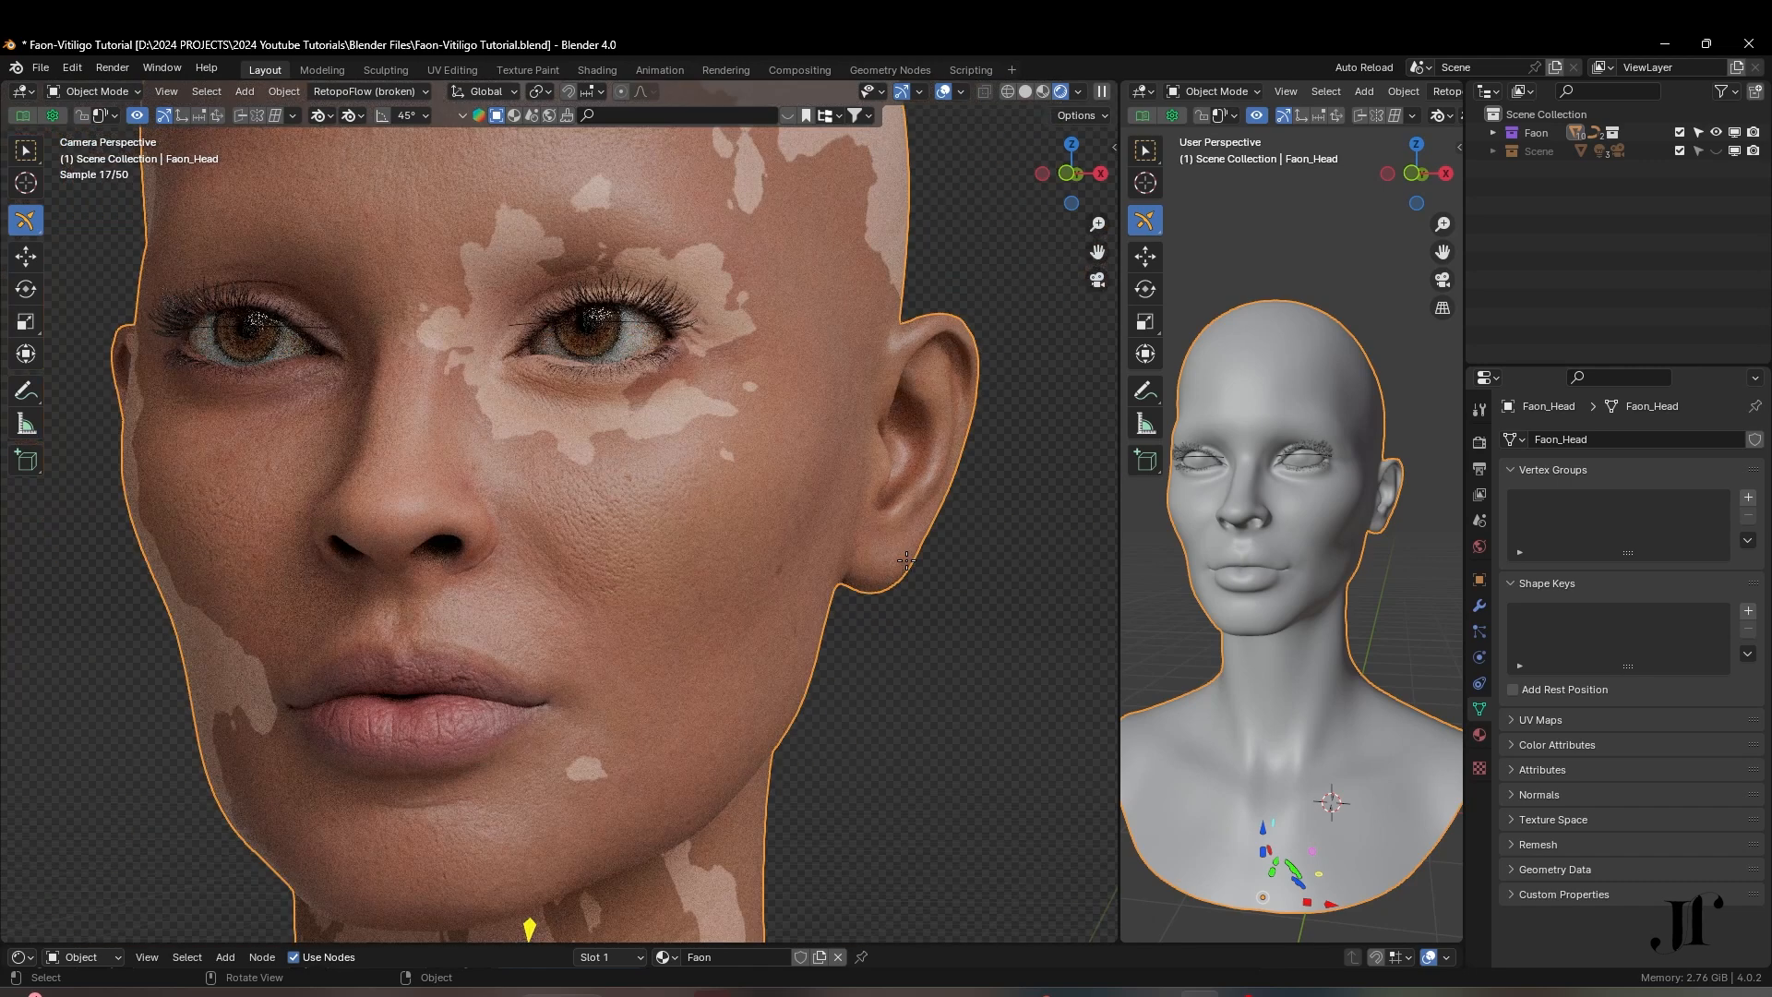
Turn the solid-shaded viewport into a Shader Editor without its sidebar and set the Principled BSDF's Roughness to 0.395
{"action": "left_click", "coordinate": [1141, 93]}
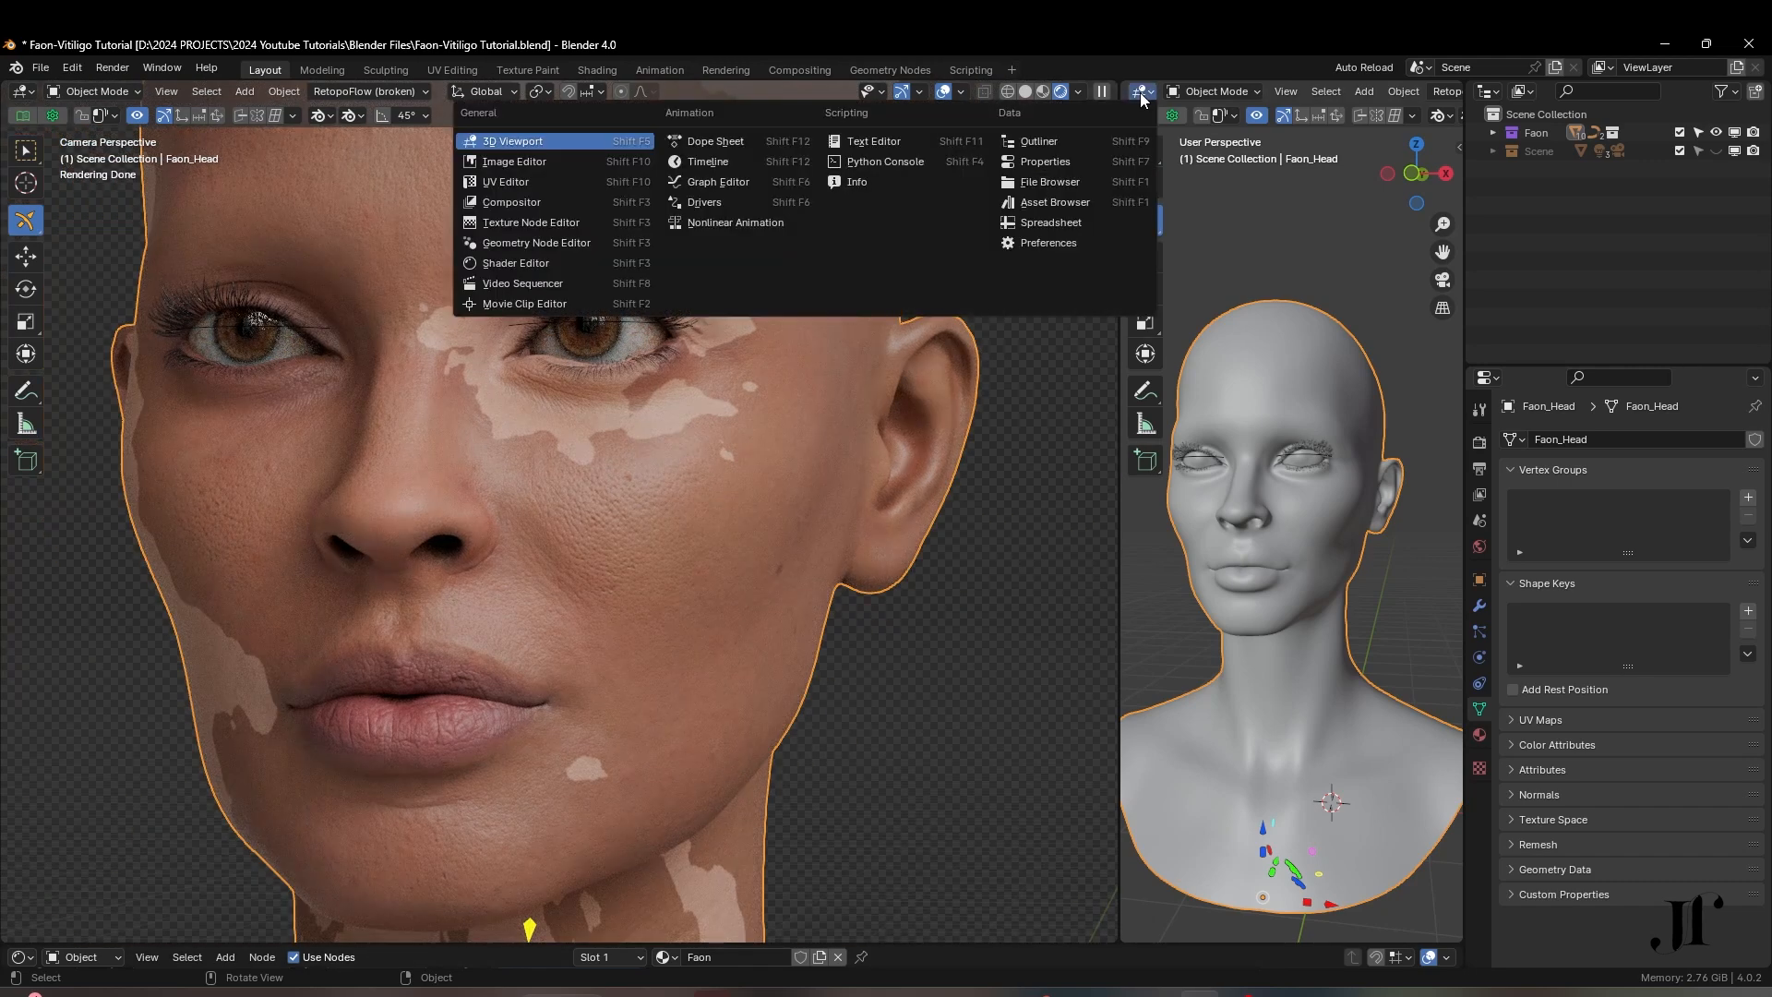
{"action": "left_click", "coordinate": [517, 266]}
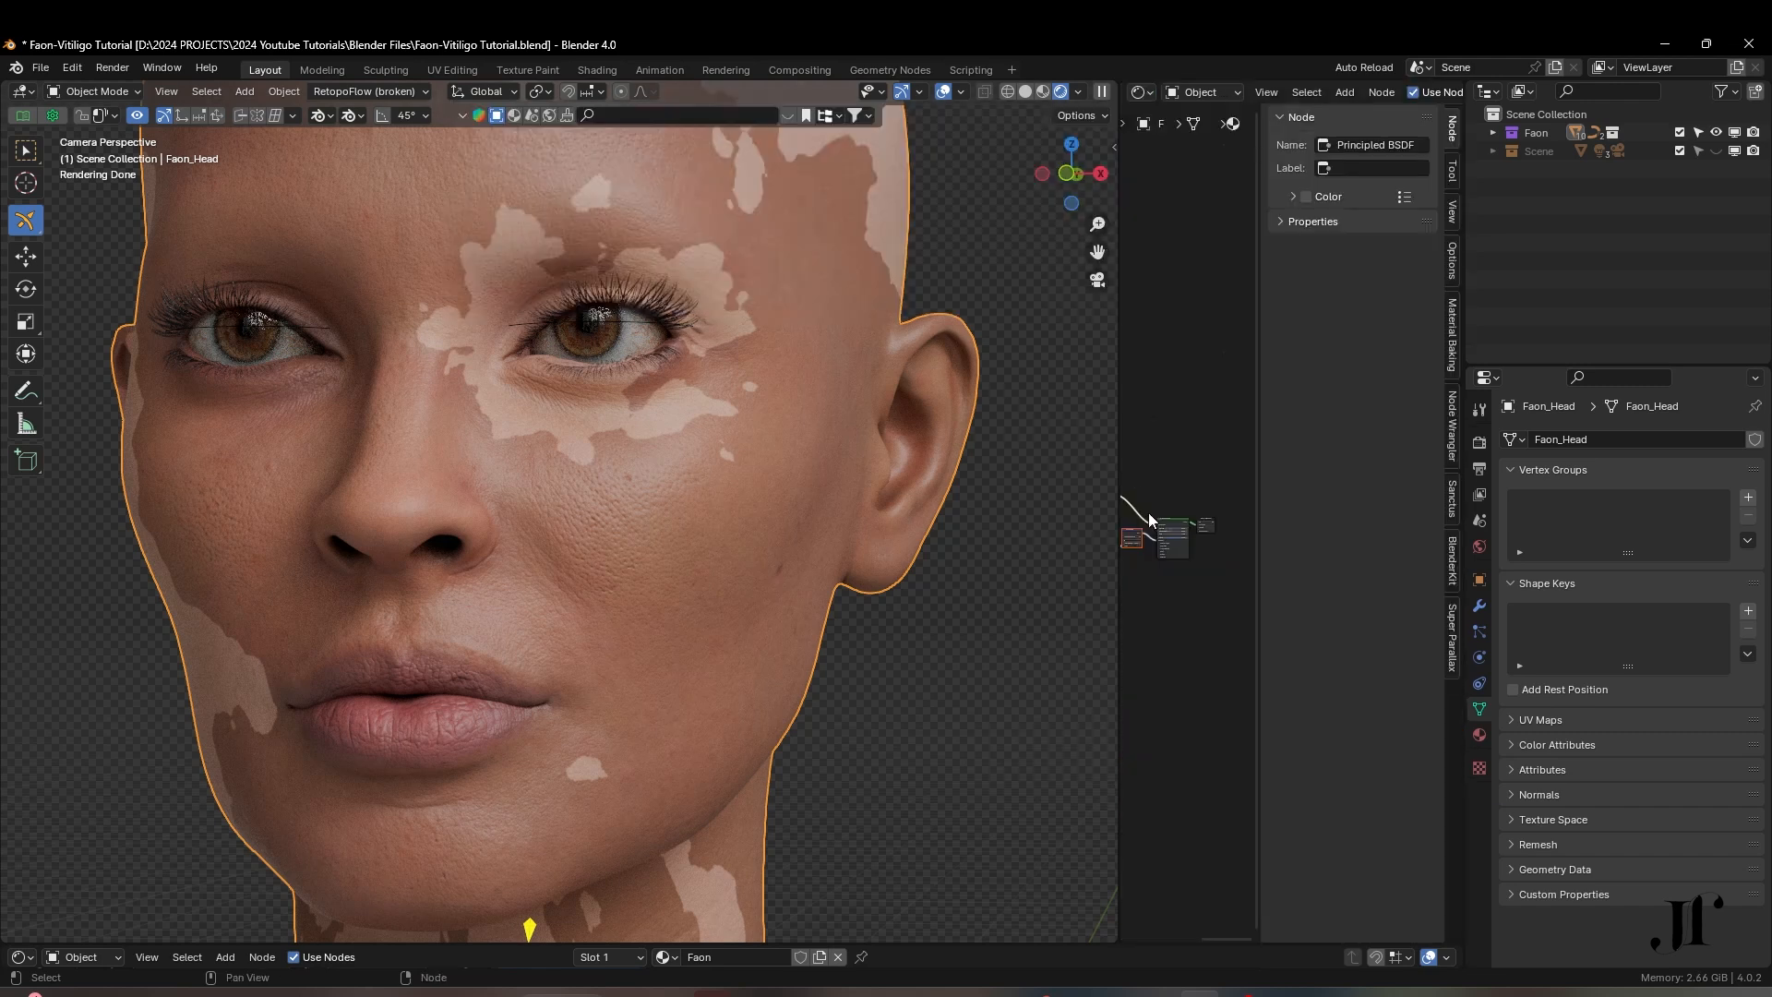
{"action": "key", "text": "n"}
{"action": "scroll", "coordinate": [1231, 547], "scroll_direction": "up", "scroll_amount": 9}
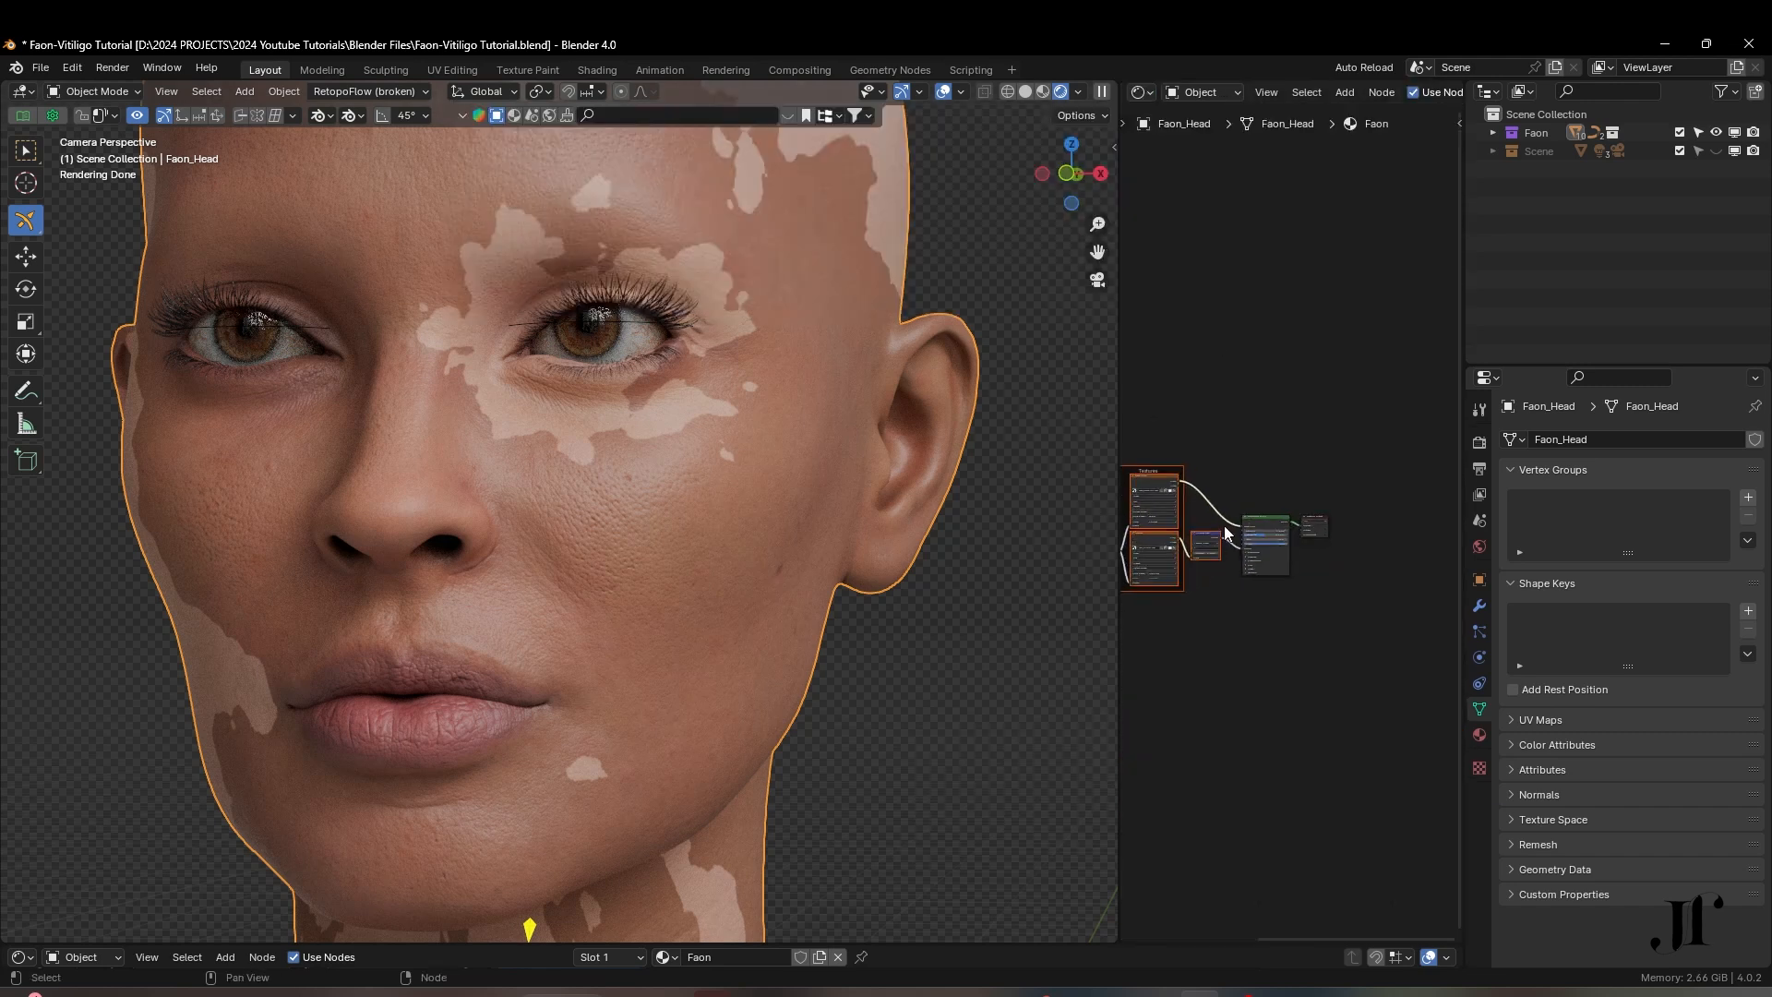
{"action": "middle_click_drag", "start_coordinate": [1199, 568], "coordinate": [1287, 474]}
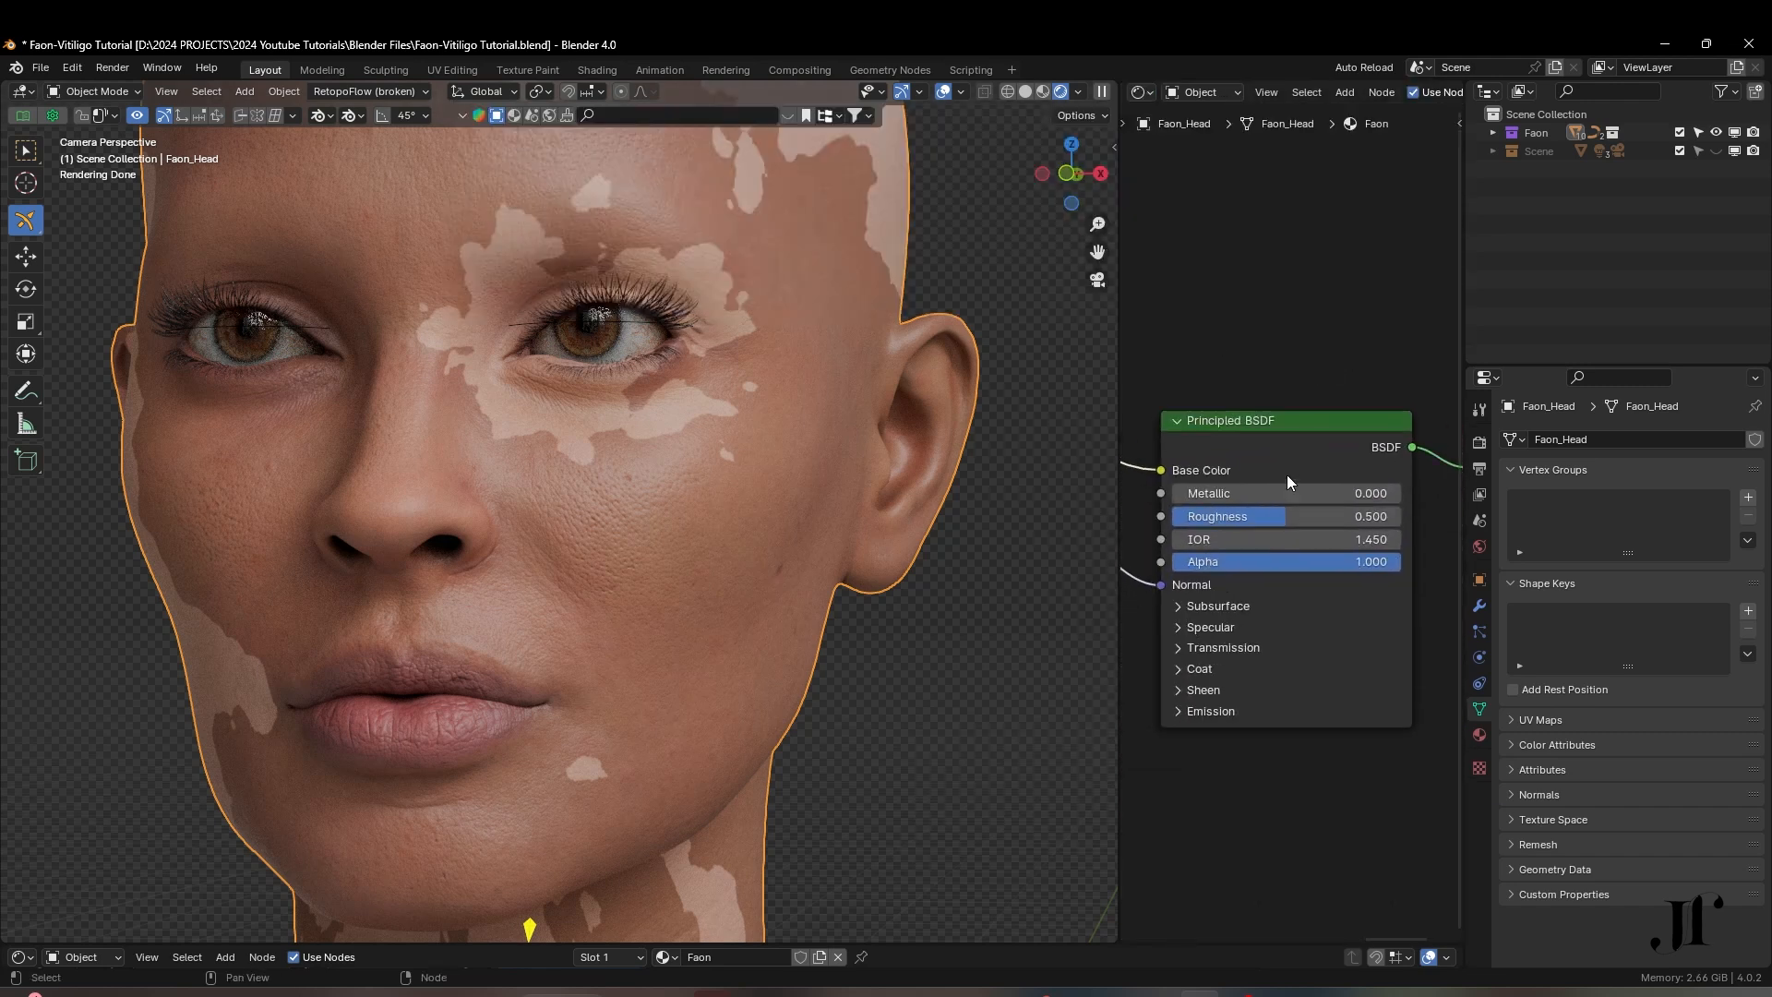
{"action": "left_click_drag", "start_coordinate": [1281, 517], "coordinate": [1260, 517]}
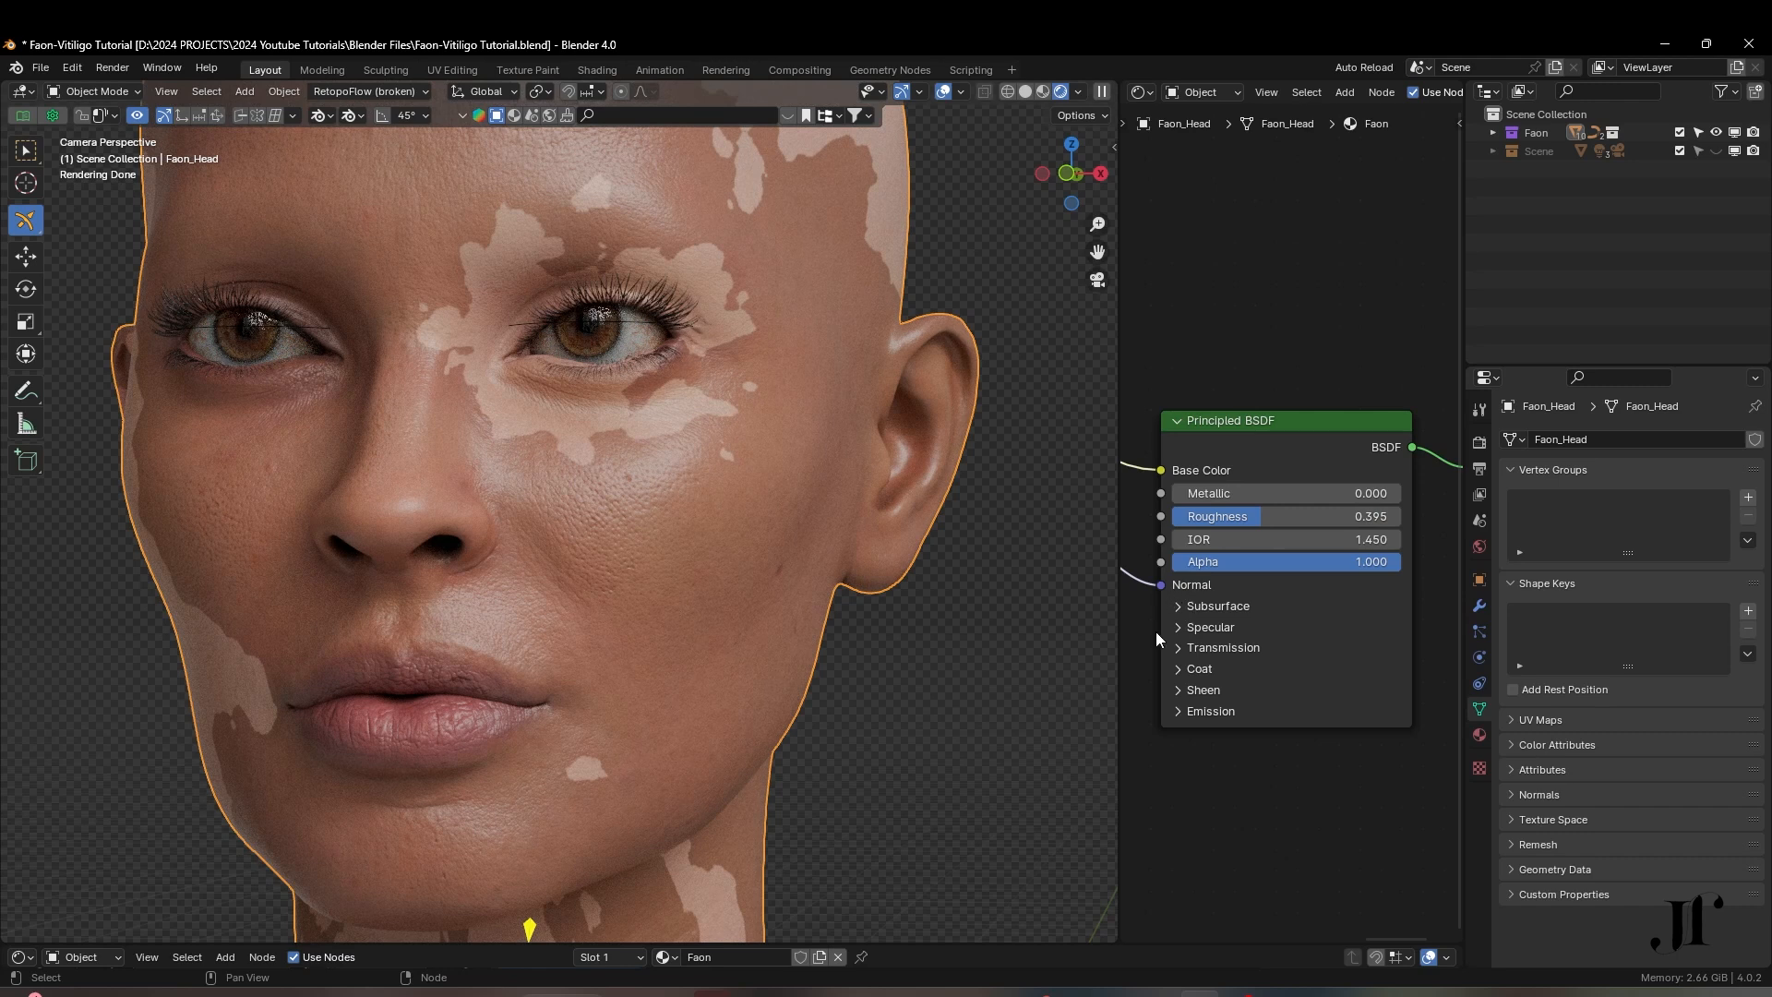
Expand the Principled BSDF's Subsurface settings with the whole head framed in the camera viewport
{"action": "left_click", "coordinate": [1178, 608]}
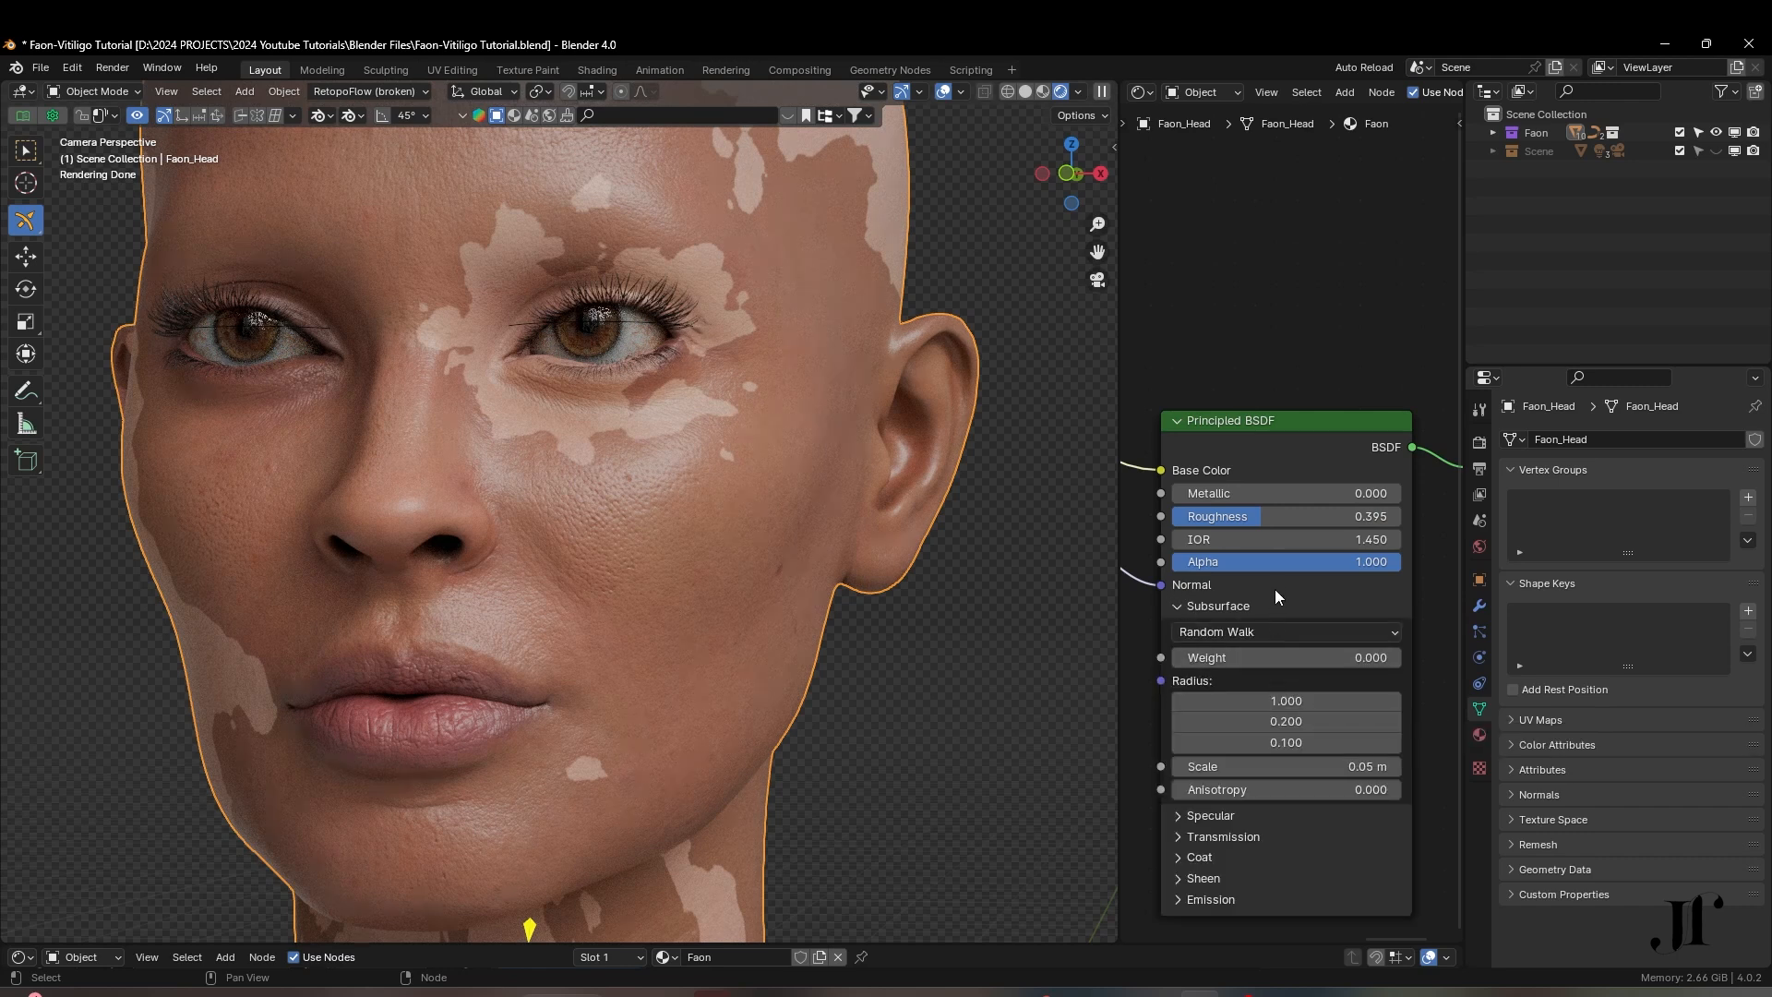
{"action": "scroll", "coordinate": [968, 511], "scroll_direction": "down", "scroll_amount": 5}
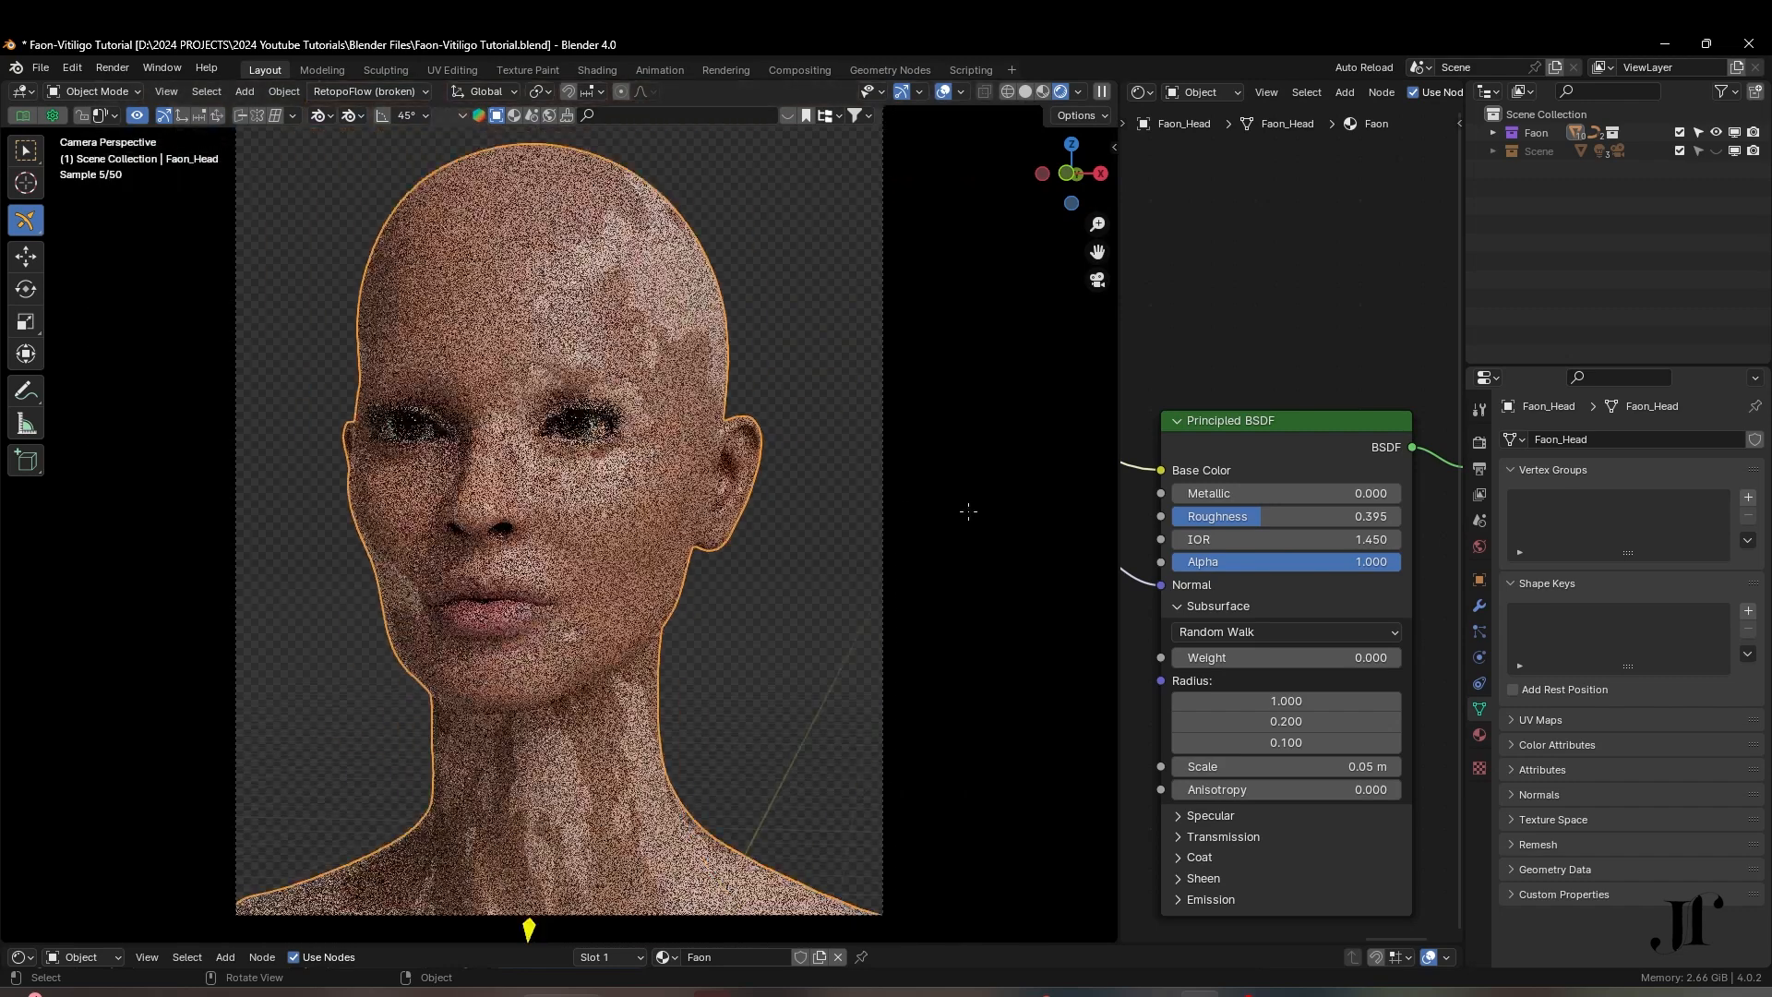